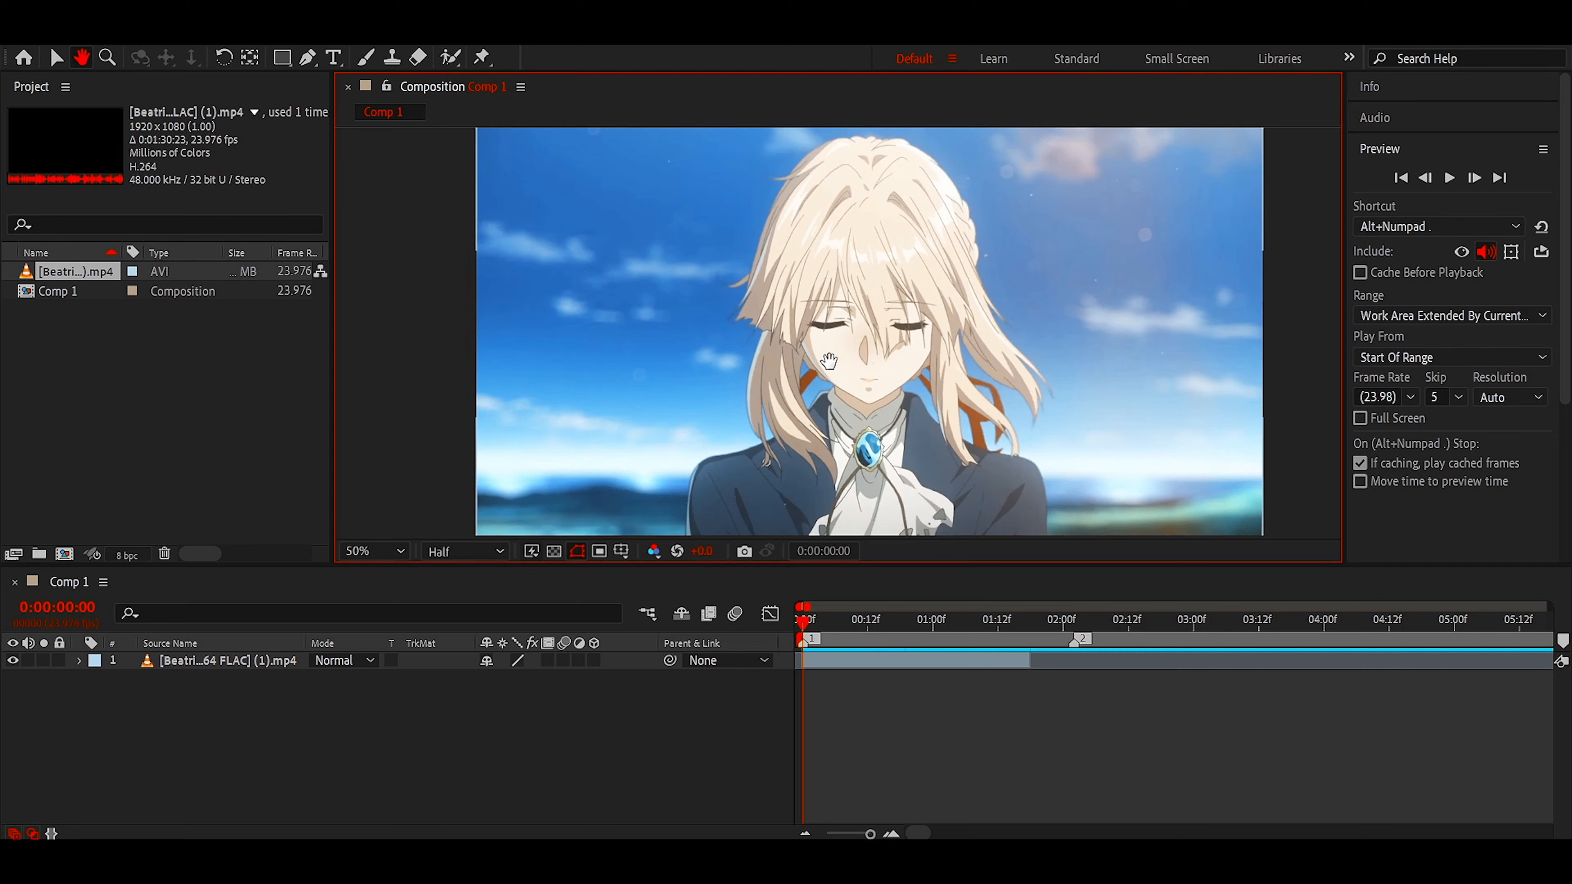
left_click_drag(825, 390, 869, 419)
mouse_move(976, 334)
left_mouse_down()
mouse_move(987, 274)
mouse_move(958, 313)
left_mouse_up()
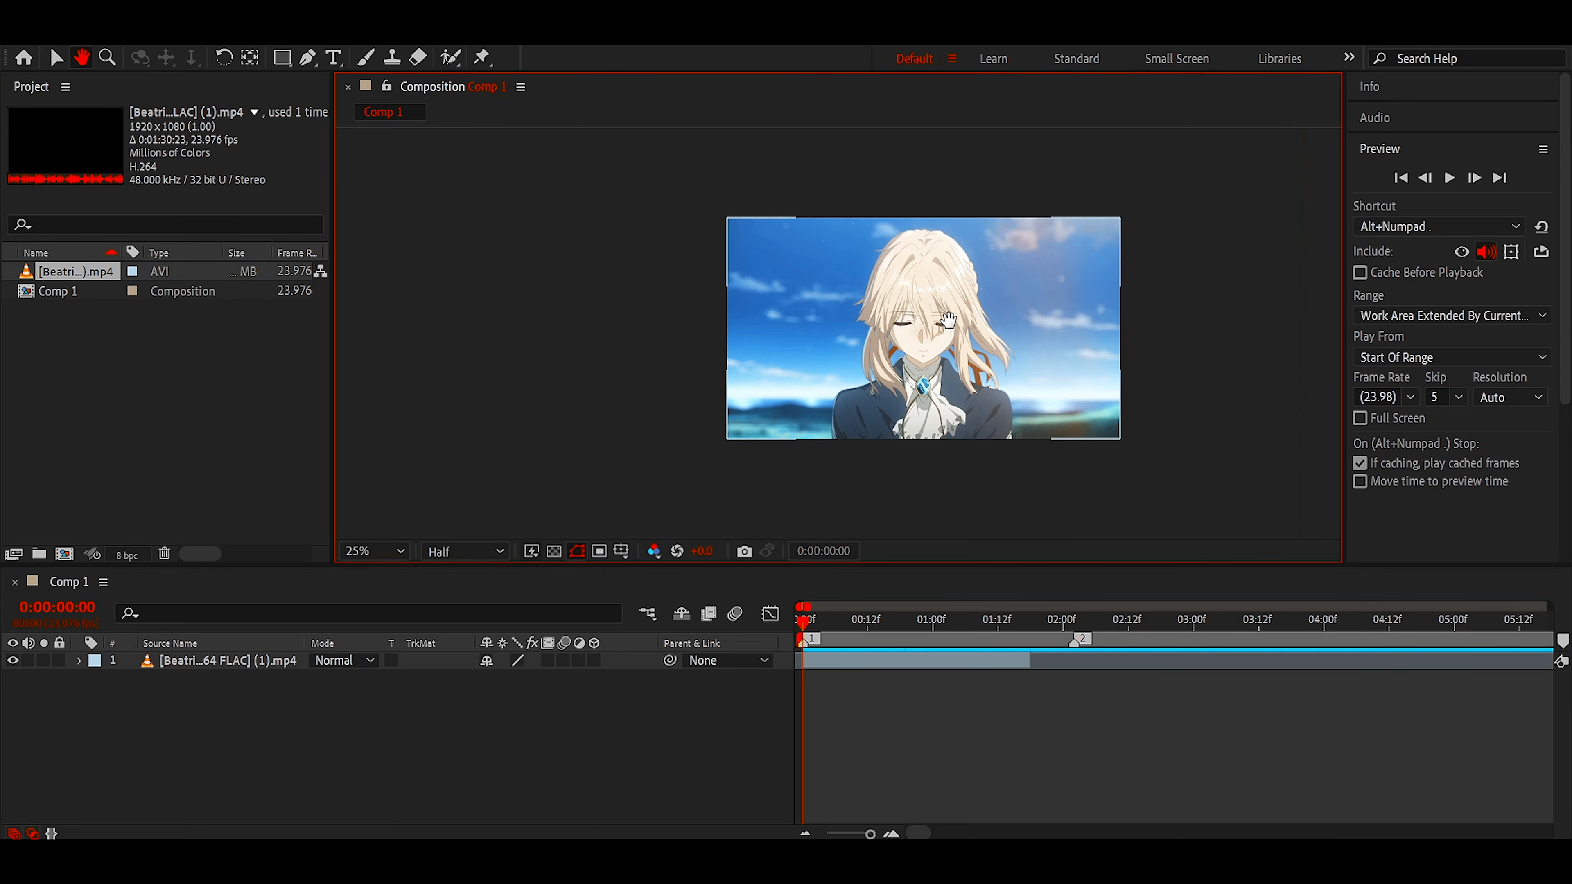
scroll(947, 320, "up", 2)
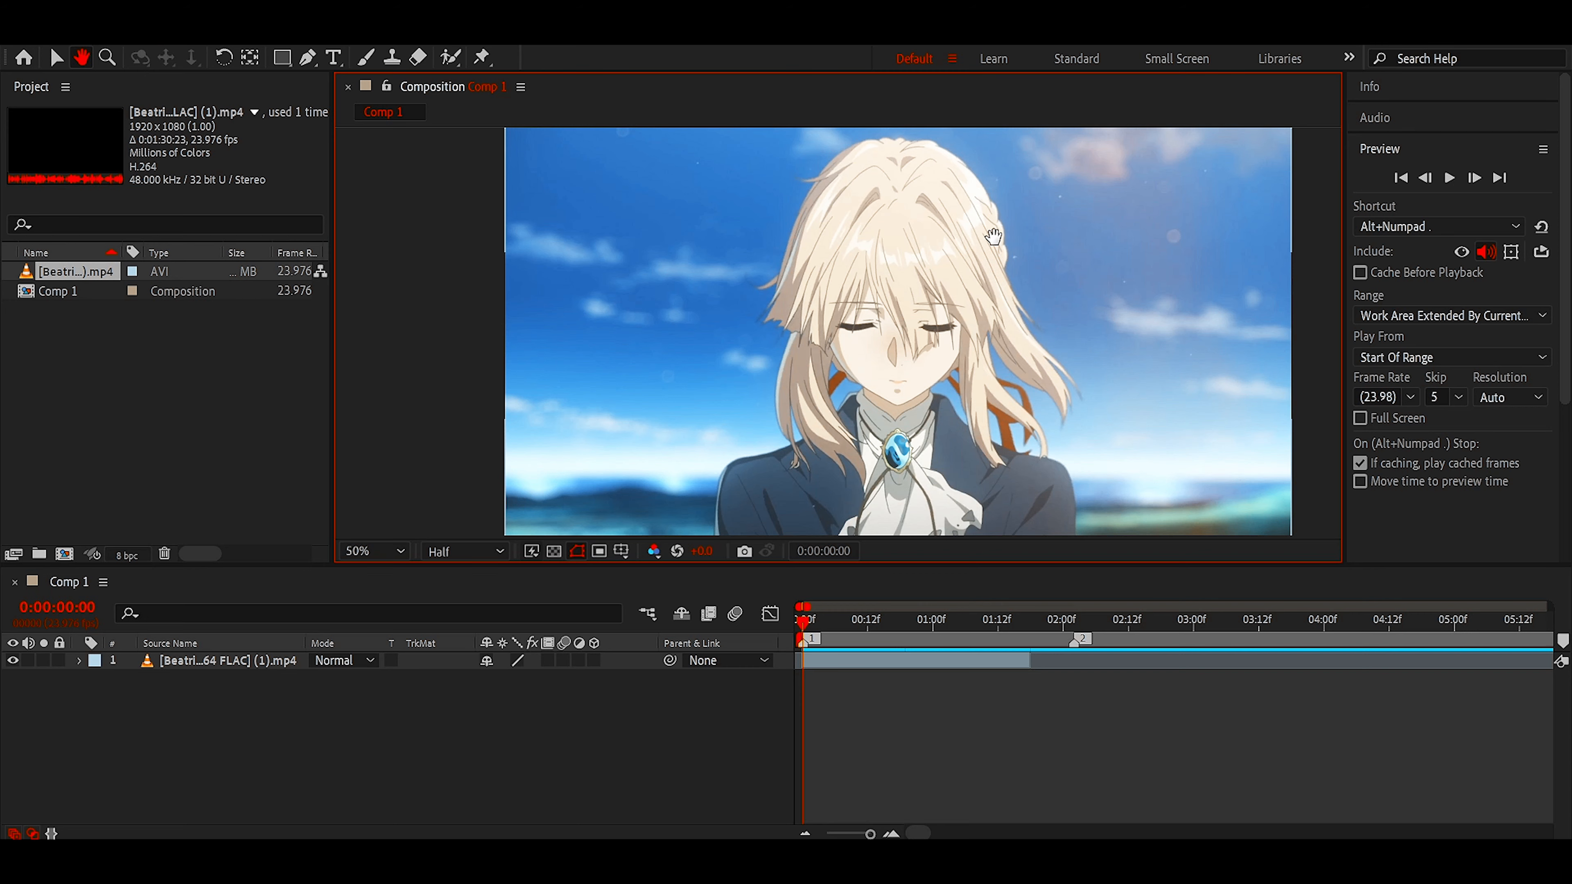
mouse_move(942, 253)
left_mouse_down()
mouse_move(915, 273)
mouse_move(939, 271)
mouse_move(946, 238)
mouse_move(947, 260)
left_mouse_up()
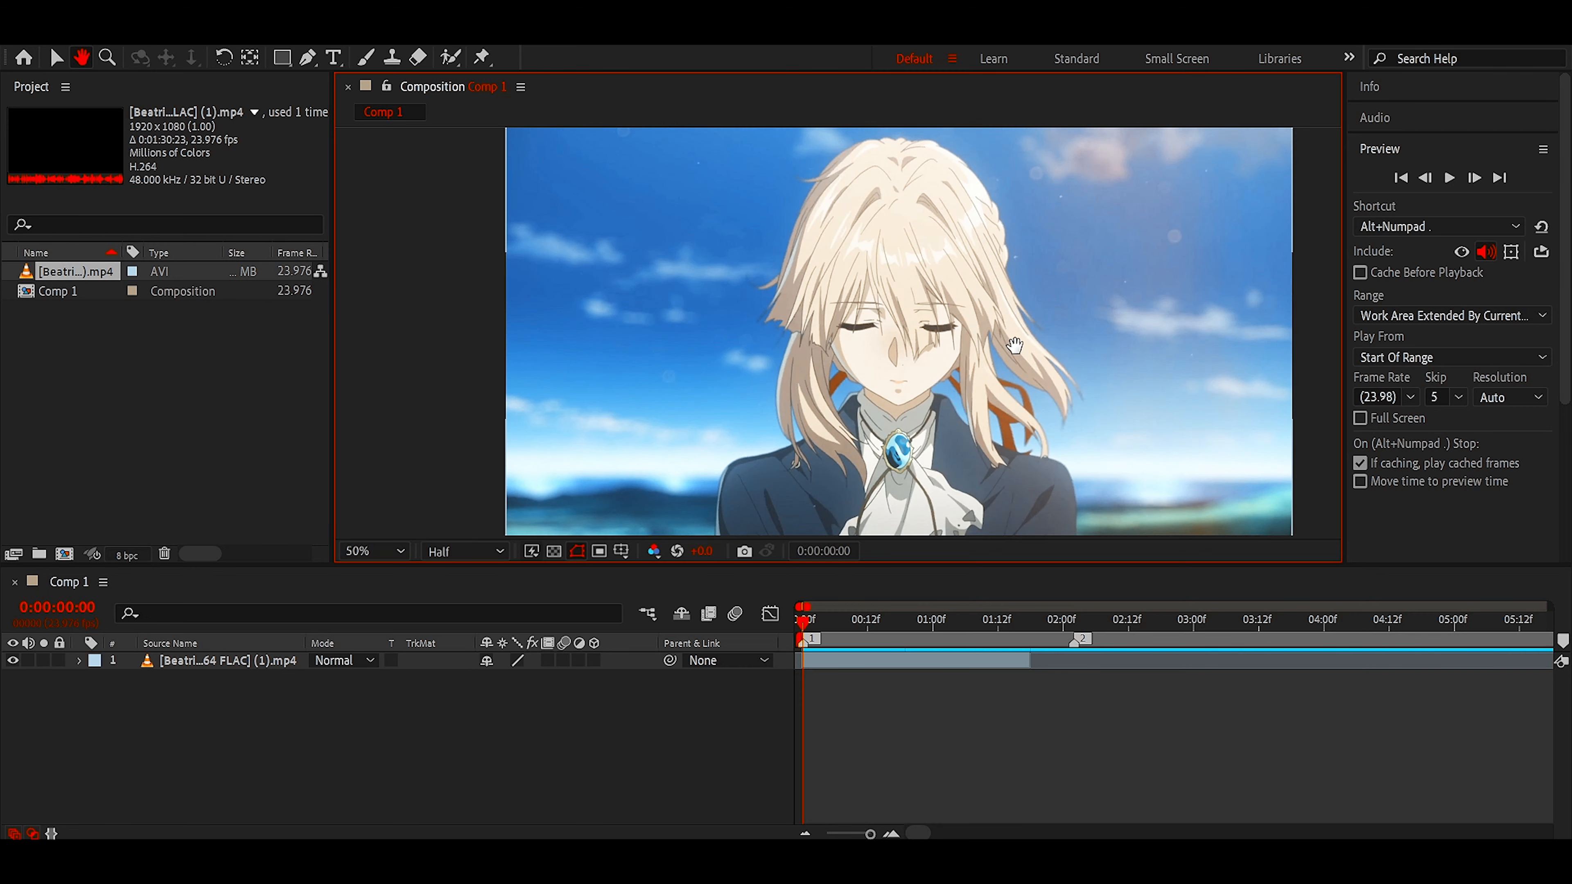
scroll(1026, 340, "up", 2)
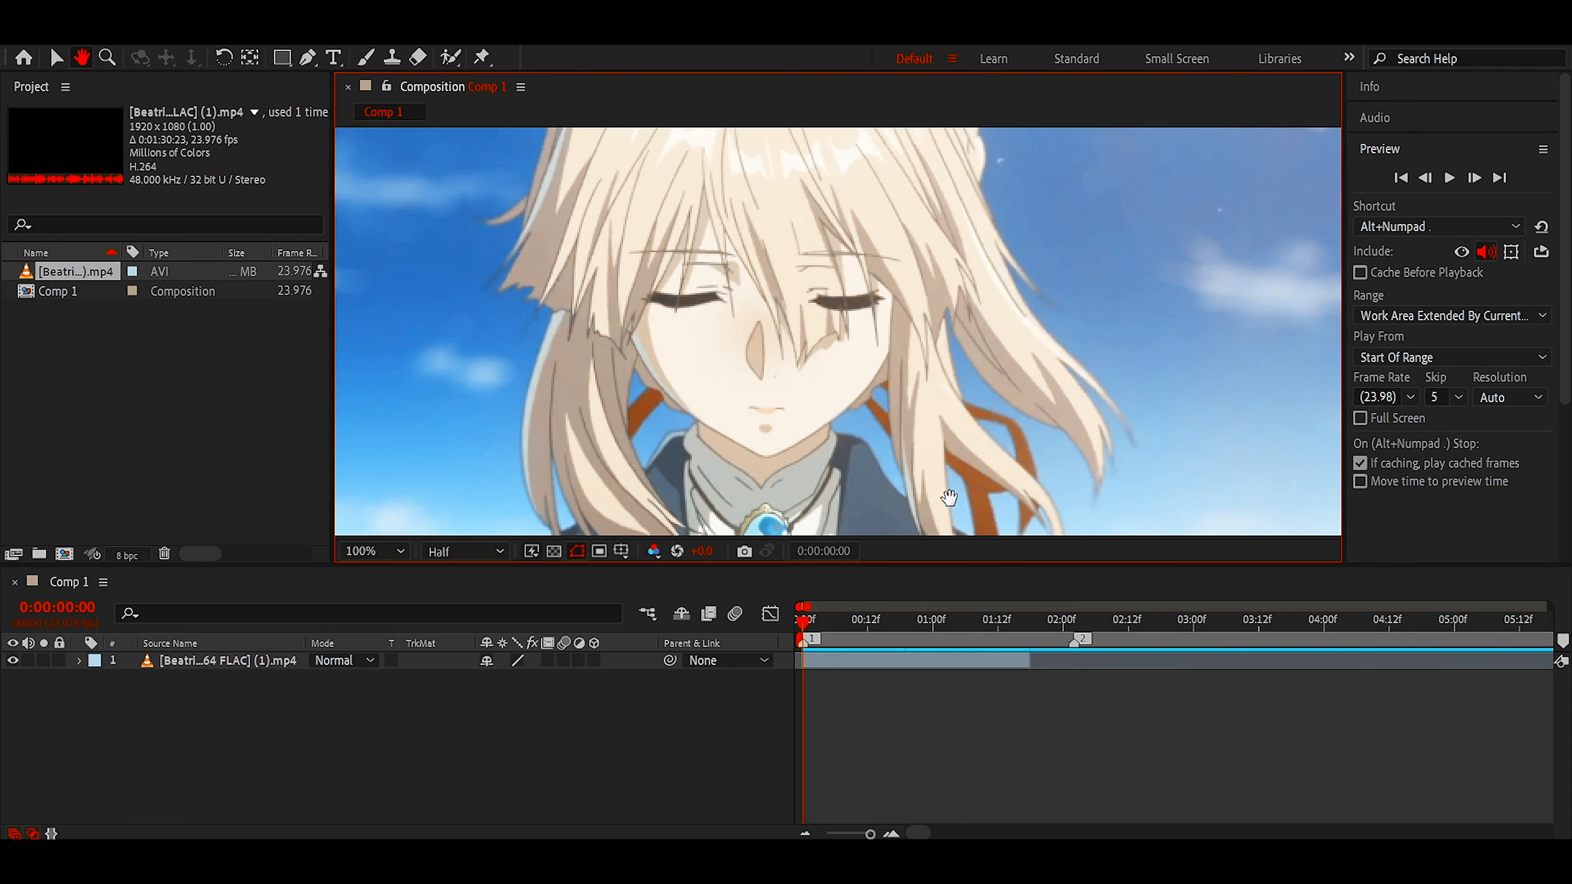
- Step back and forth through the clip's opening frames to examine how the character's hair and face move between frames
left_click(1470, 202)
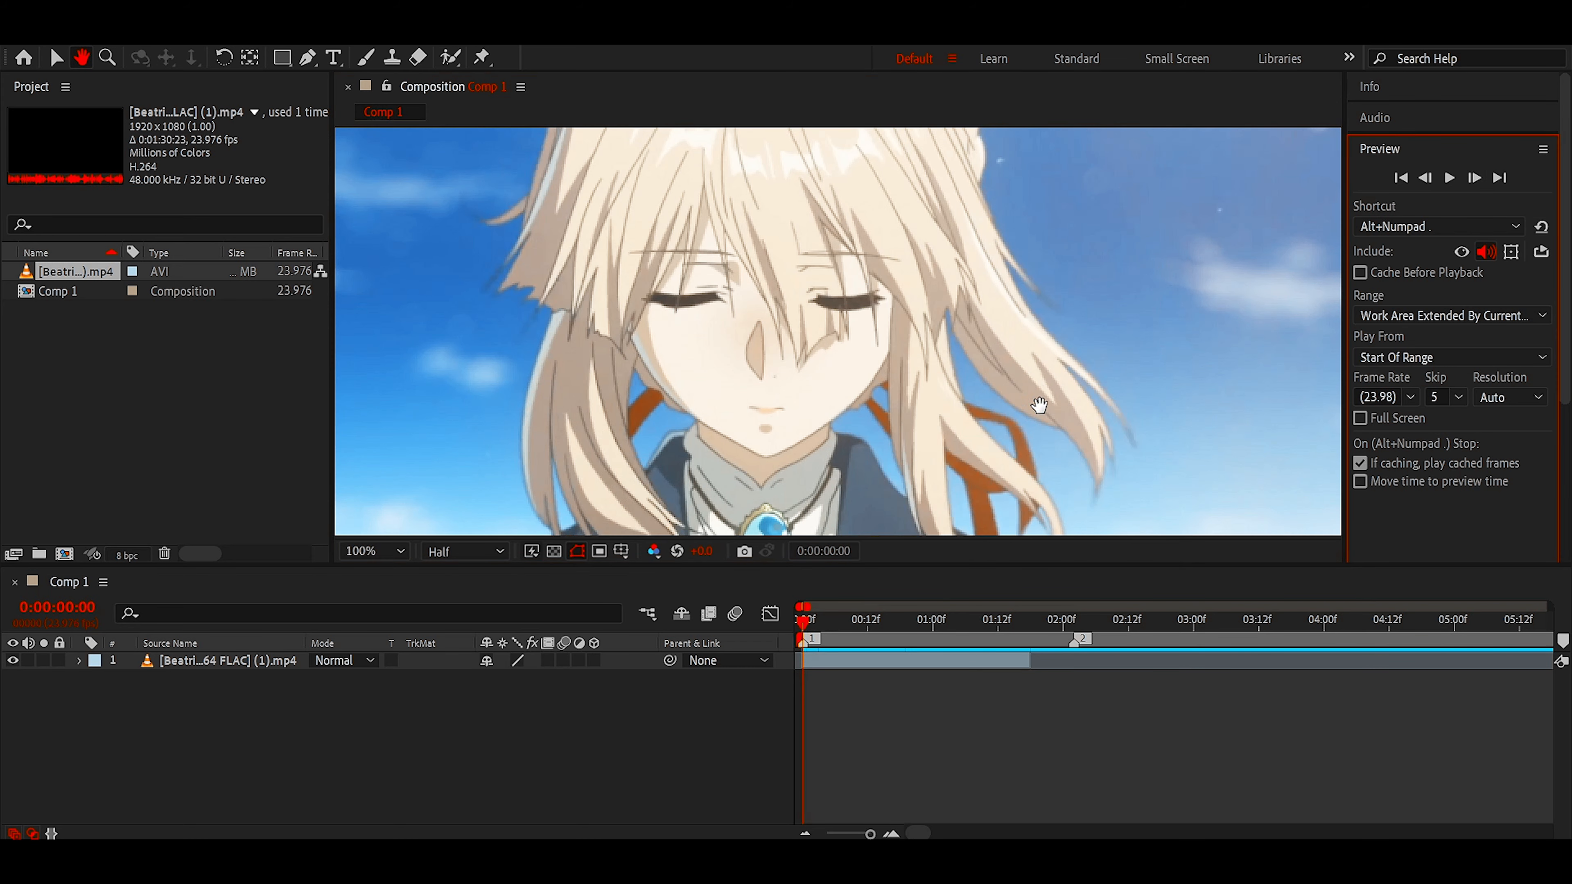
left_click(1474, 180)
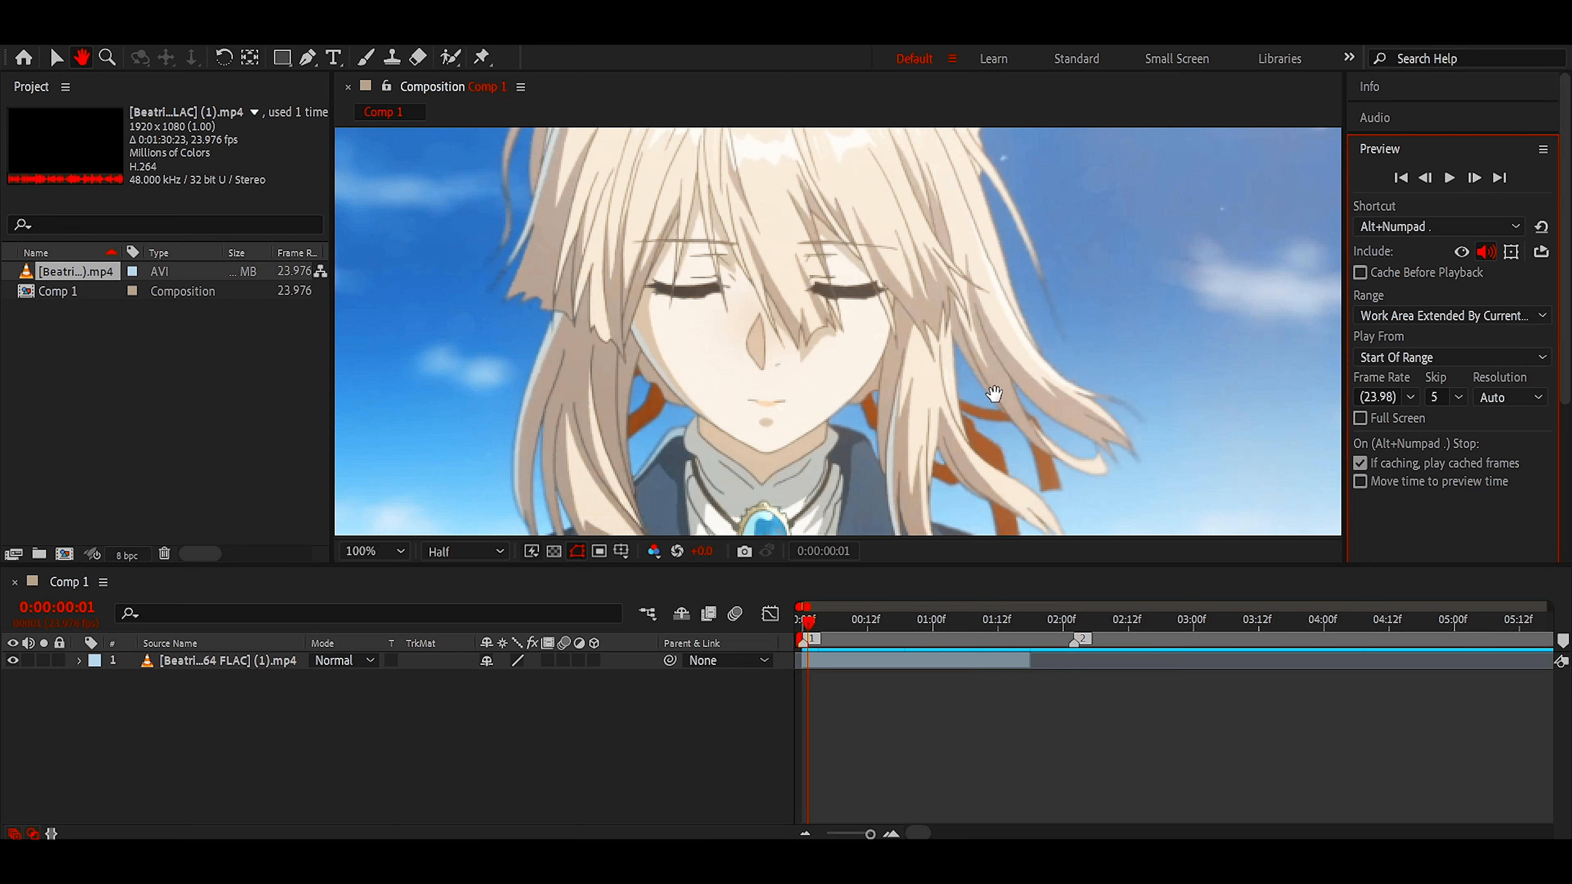
left_click_drag(1023, 417, 1032, 370)
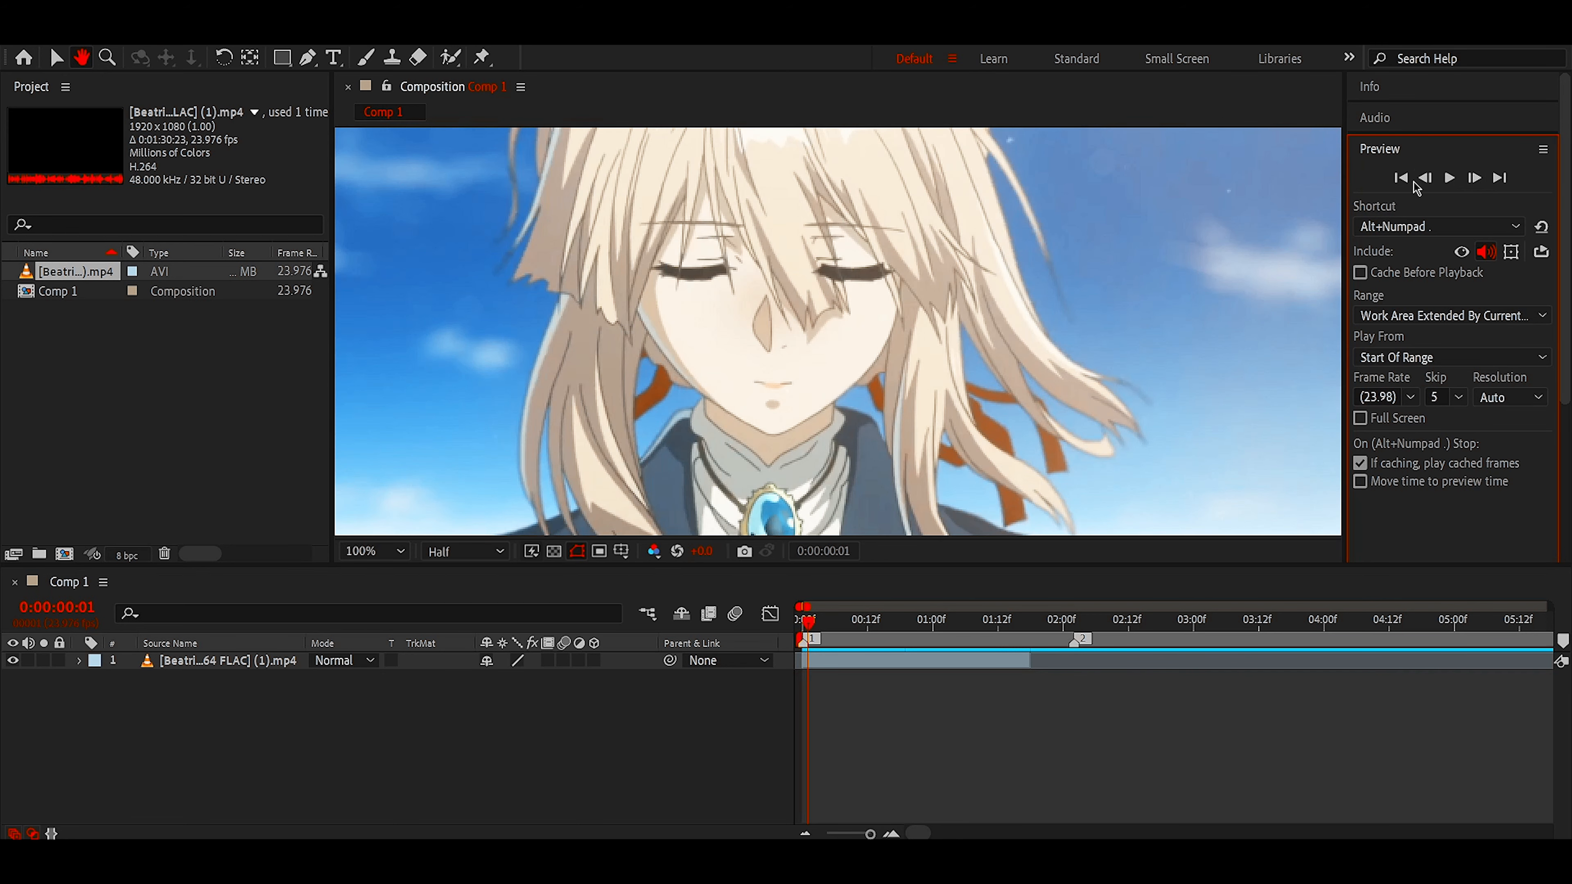
left_click(1426, 179)
left_click(1474, 178)
scroll(999, 341, "down", 1)
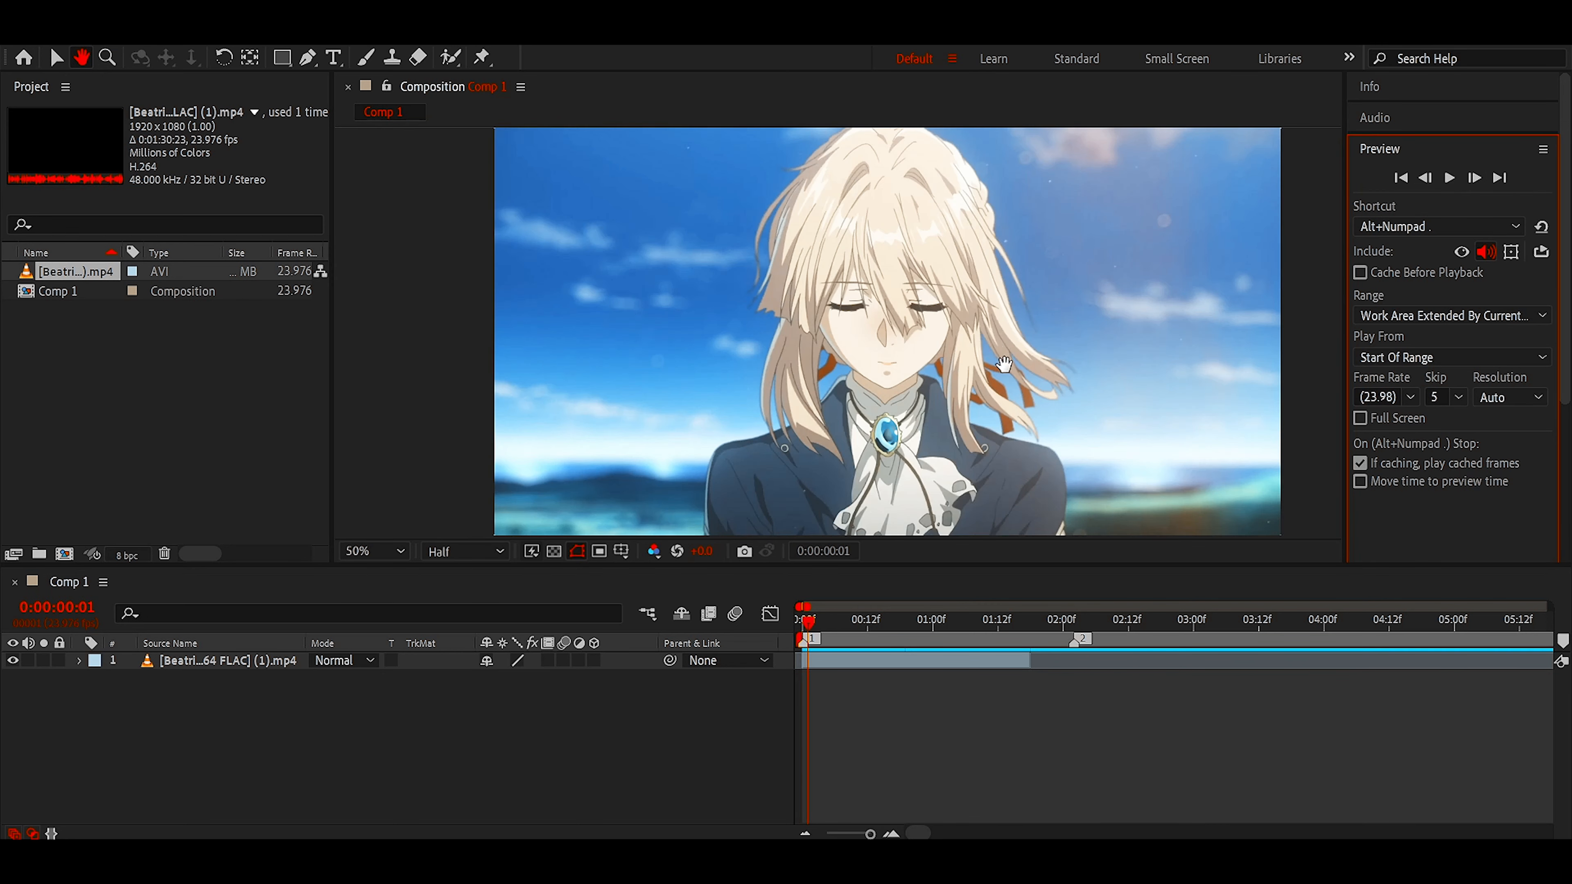
scroll(1015, 334, "up", 1)
scroll(823, 302, "down", 1)
left_click_drag(823, 302, 876, 320)
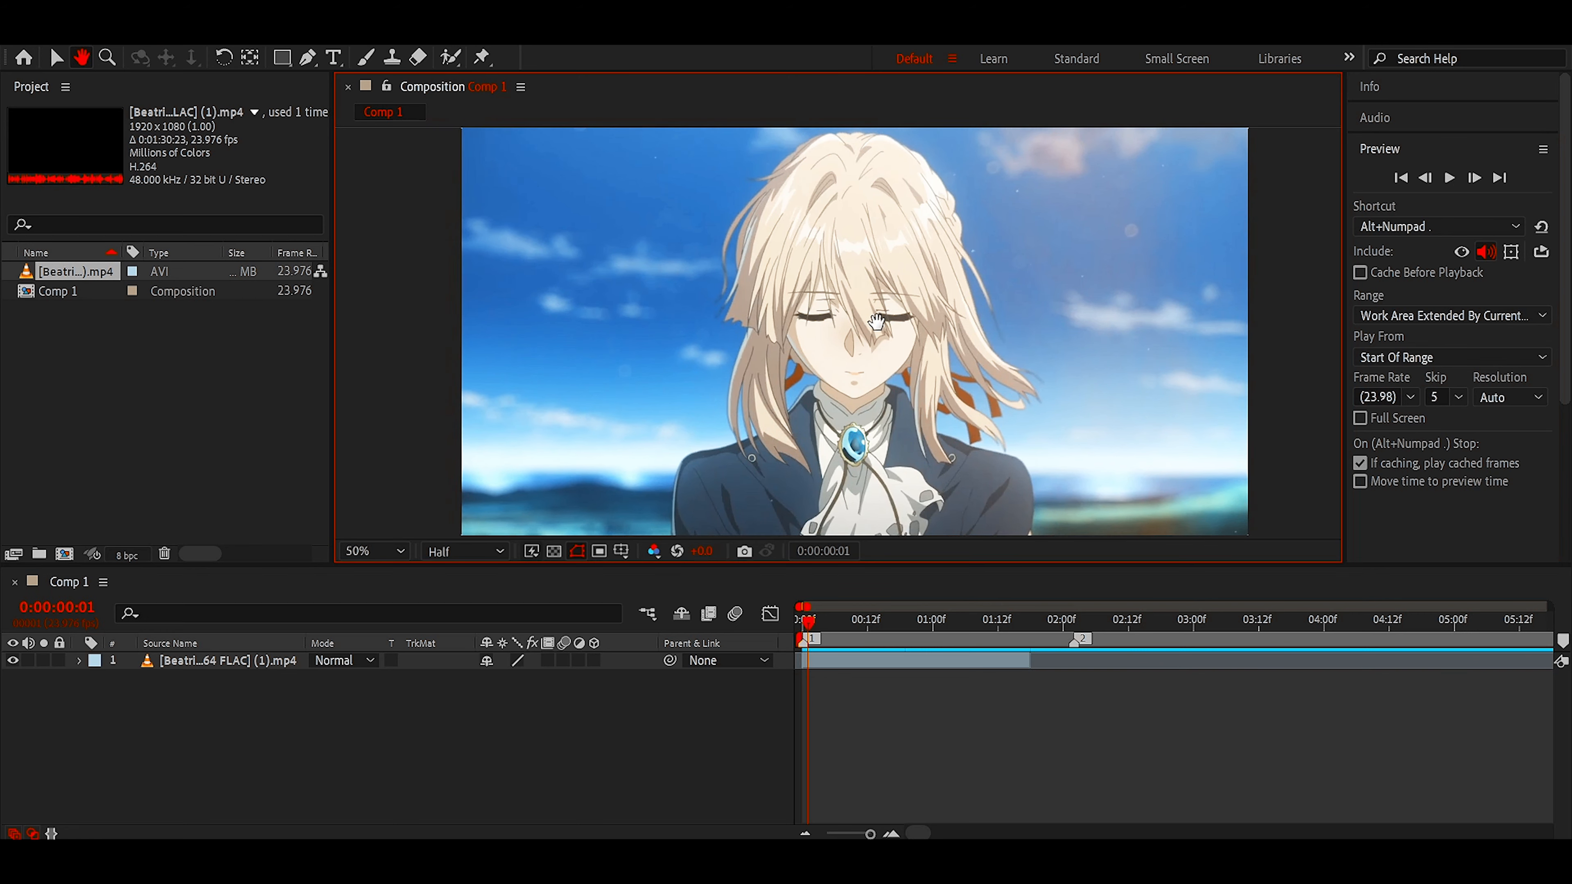
scroll(960, 337, "up", 1)
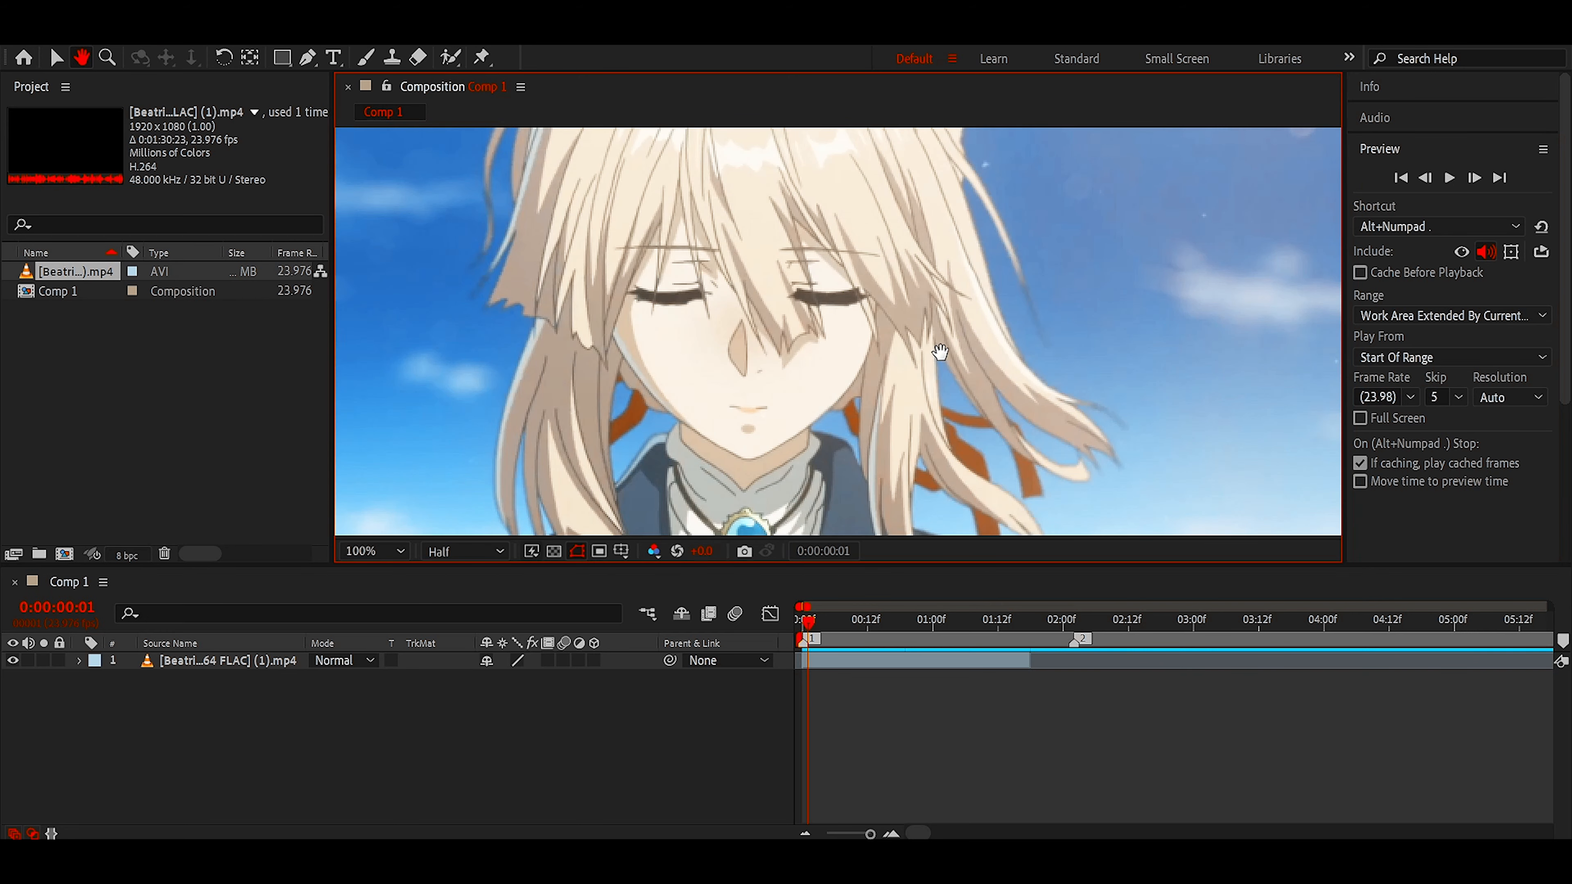
left_click(1430, 178)
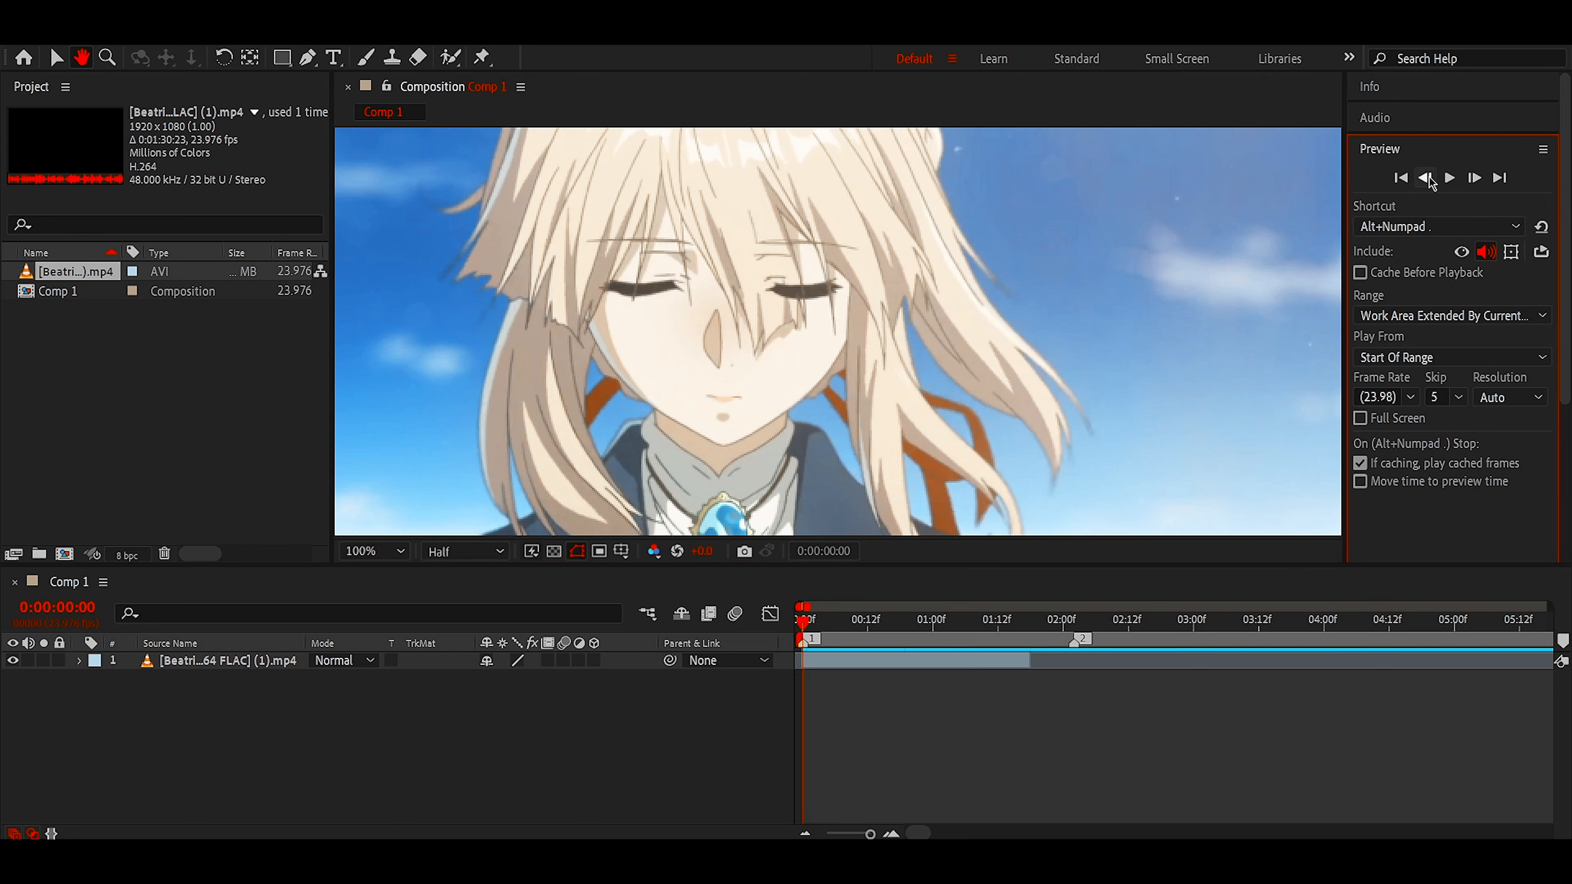
left_click(1475, 179)
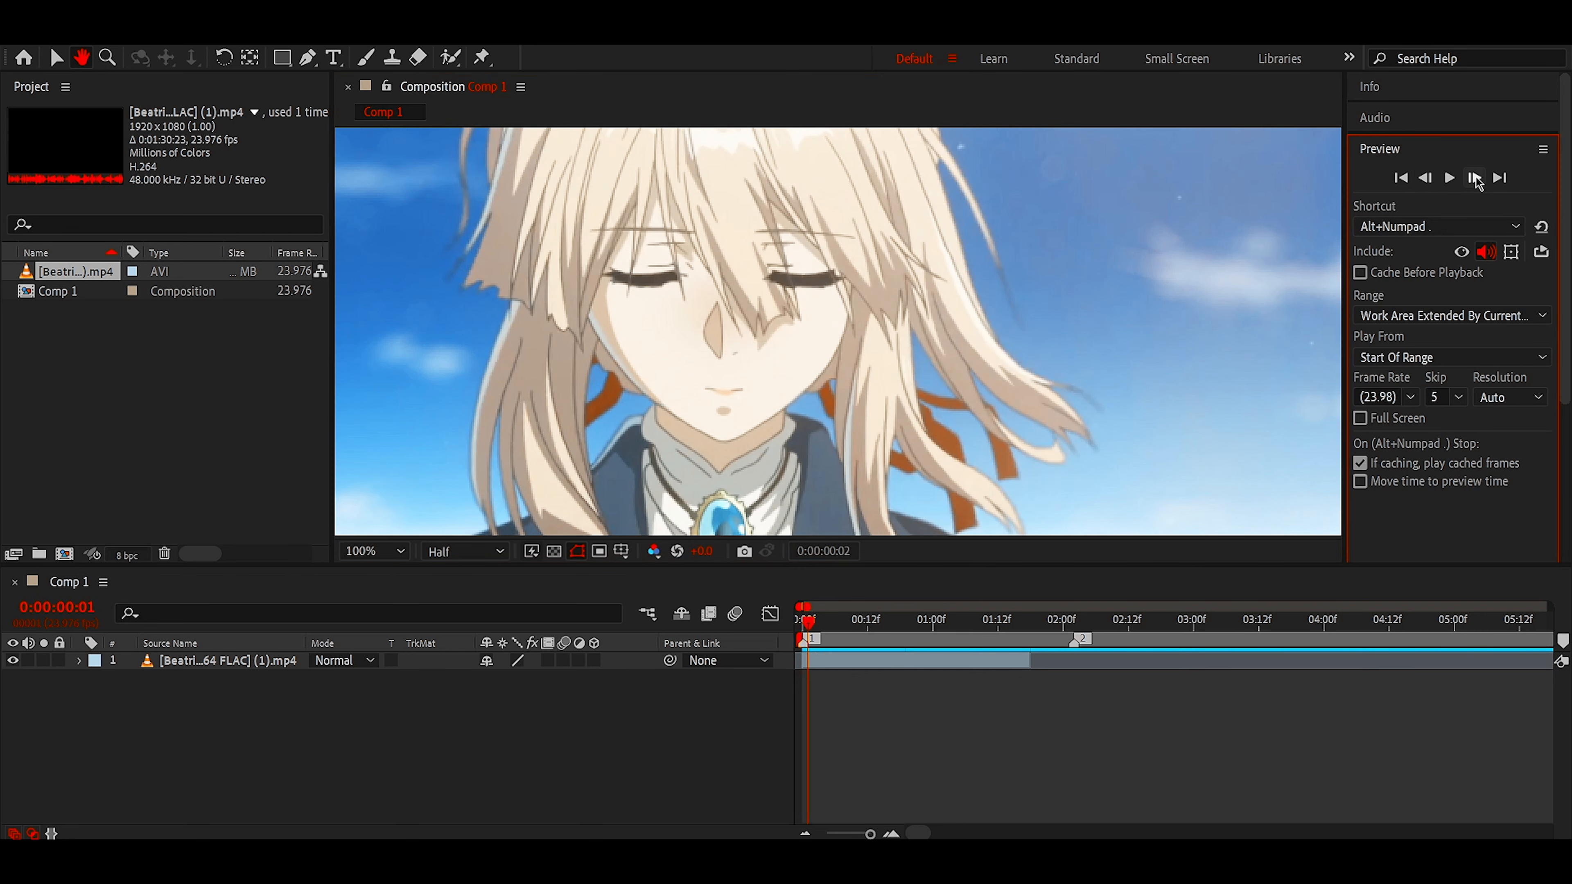
left_click(1475, 179)
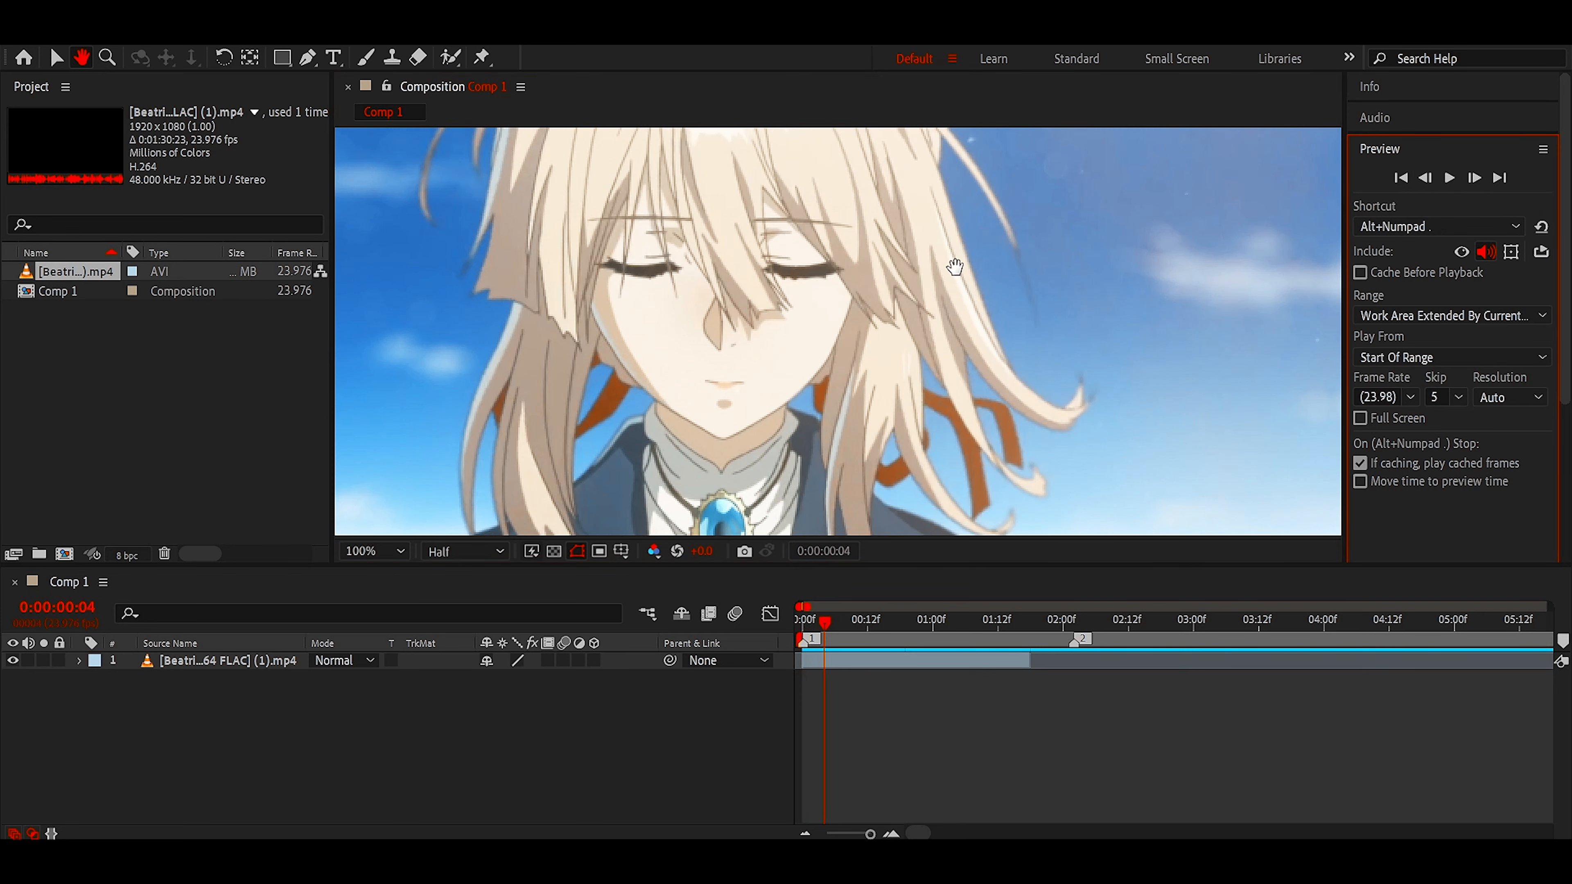
scroll(845, 318, "down", 2)
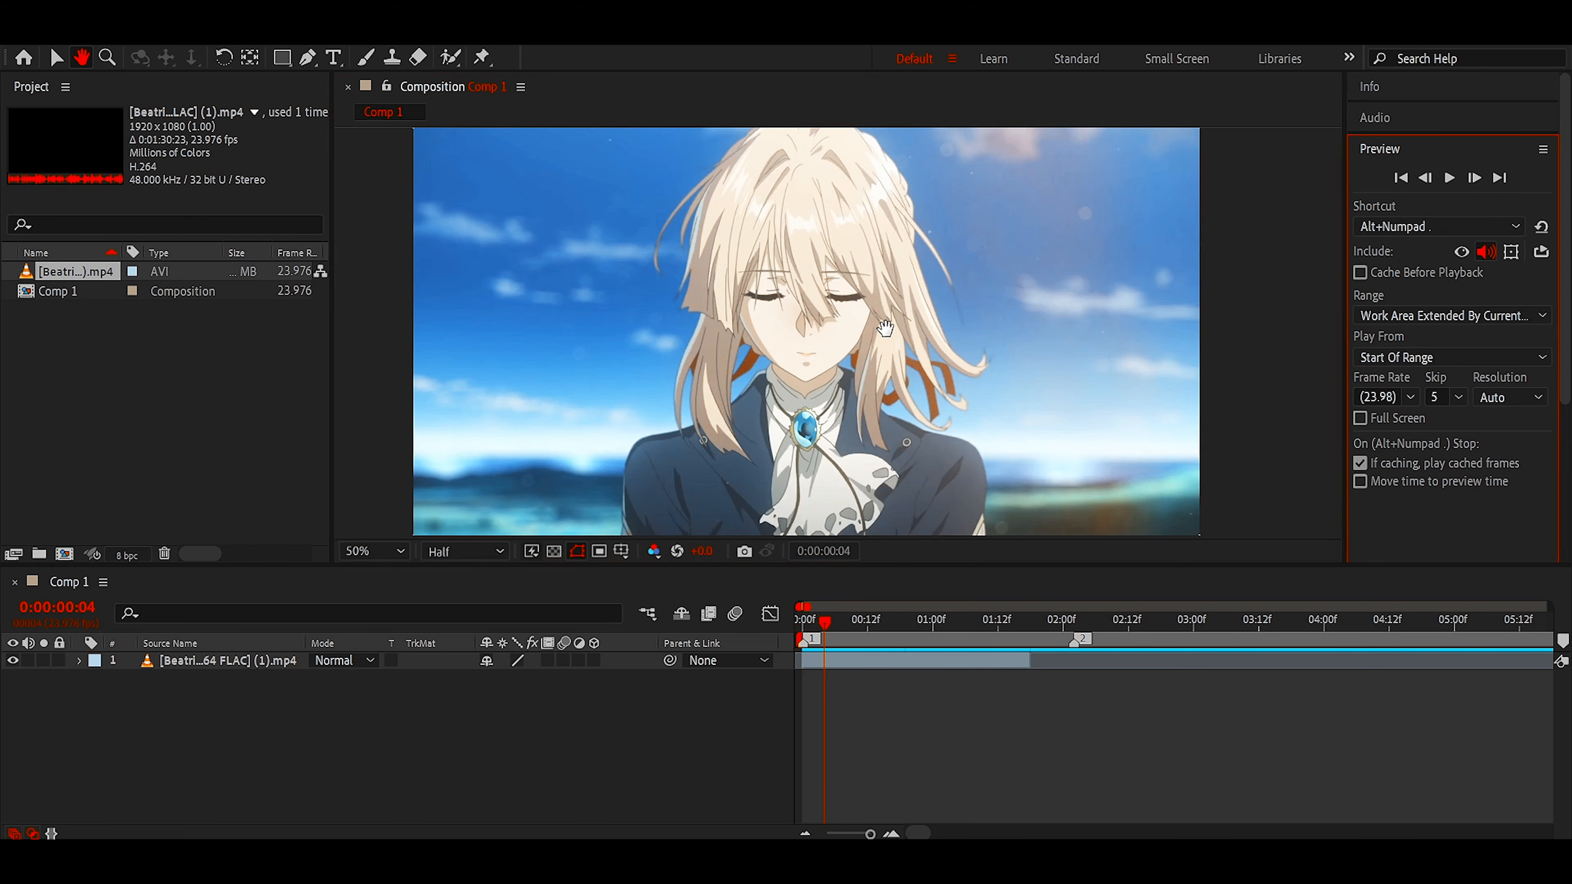
scroll(951, 332, "up", 2)
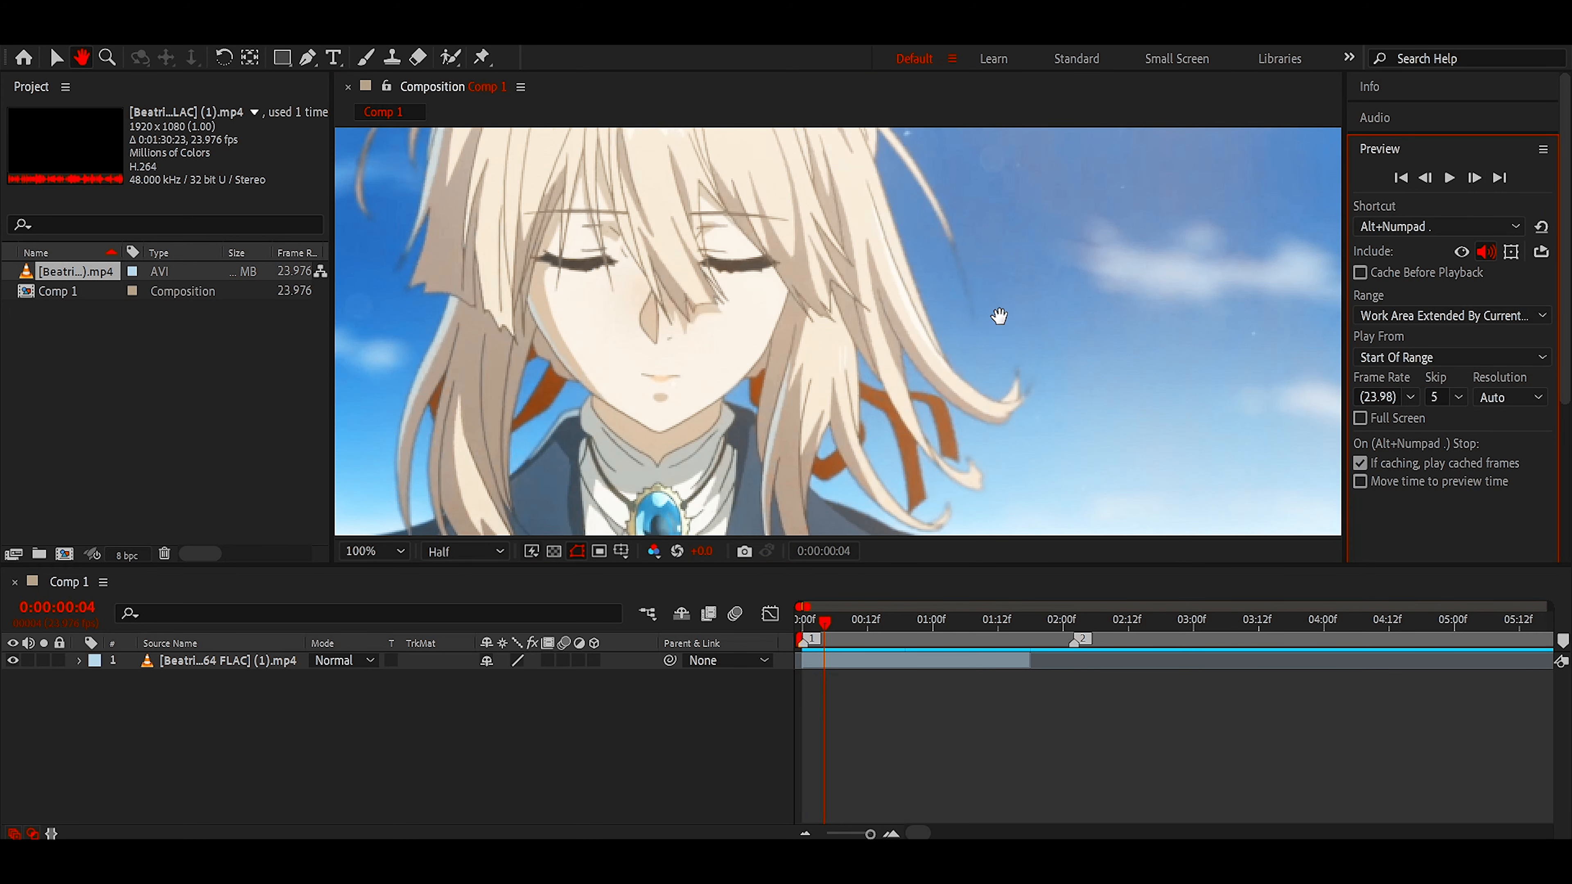
left_click_drag(955, 308, 1027, 321)
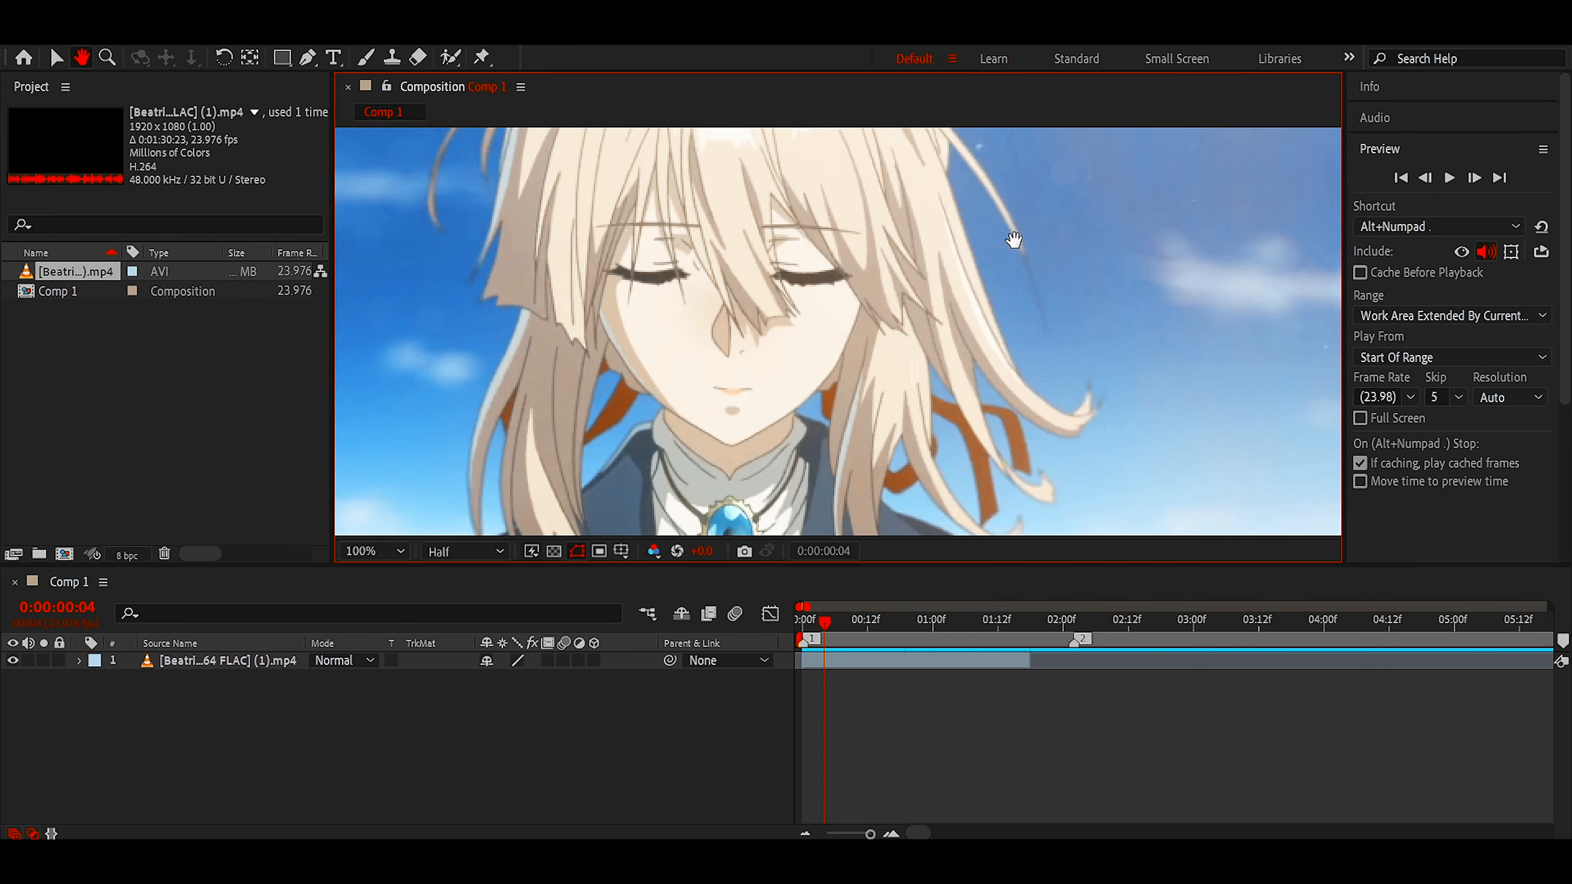
scroll(867, 241, "down", 2)
left_click_drag(809, 266, 812, 289)
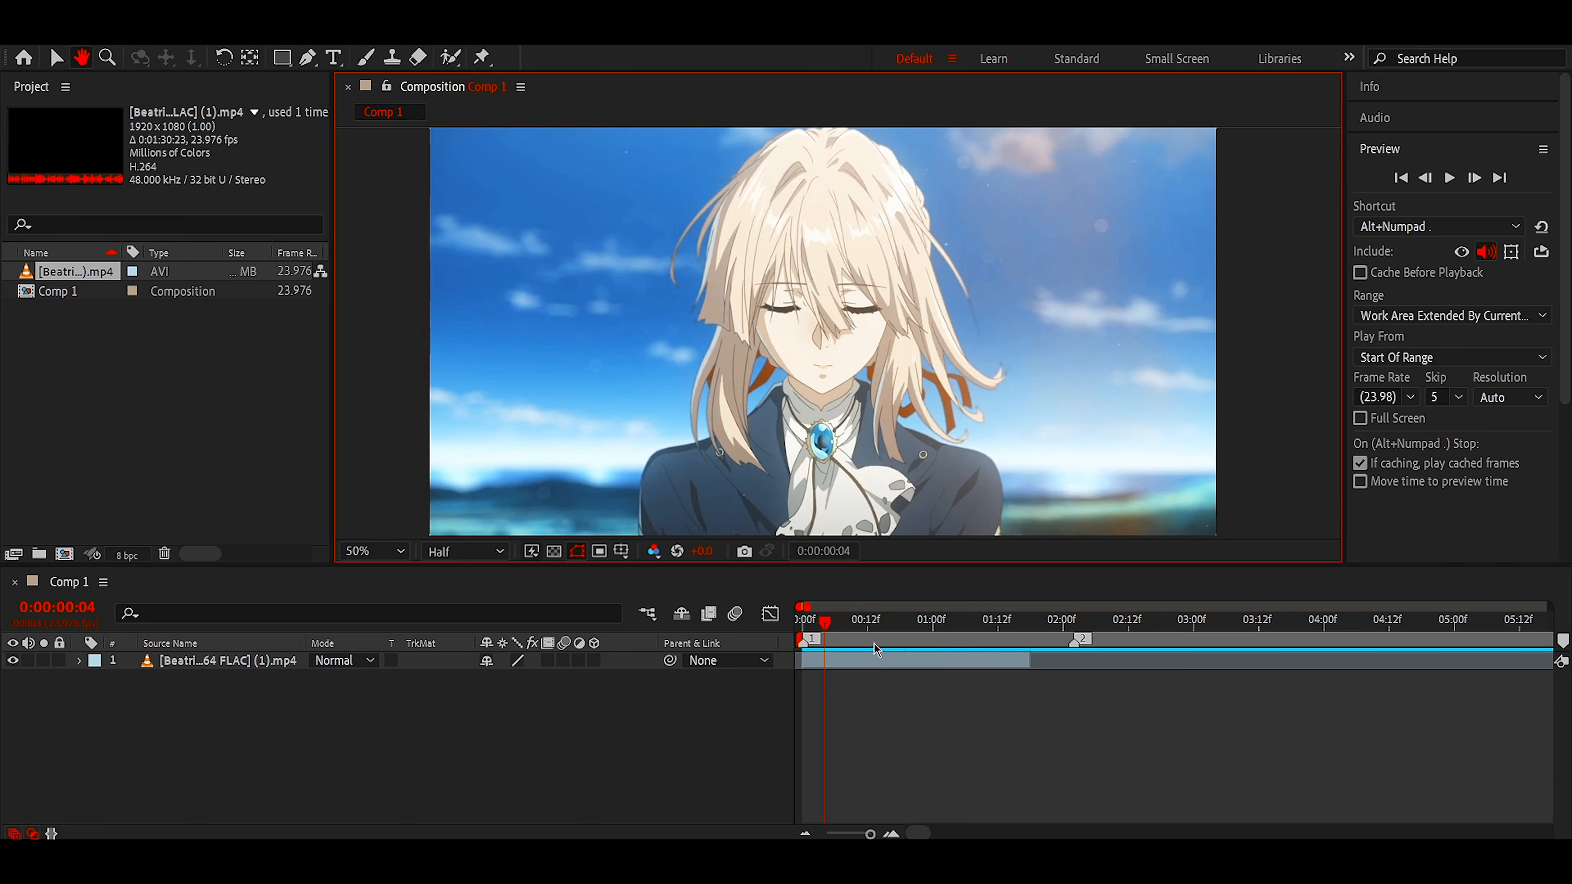
- Return to the first frame and pre-compose the video layer, moving all attributes into the new composition
left_click_drag(825, 624, 775, 628)
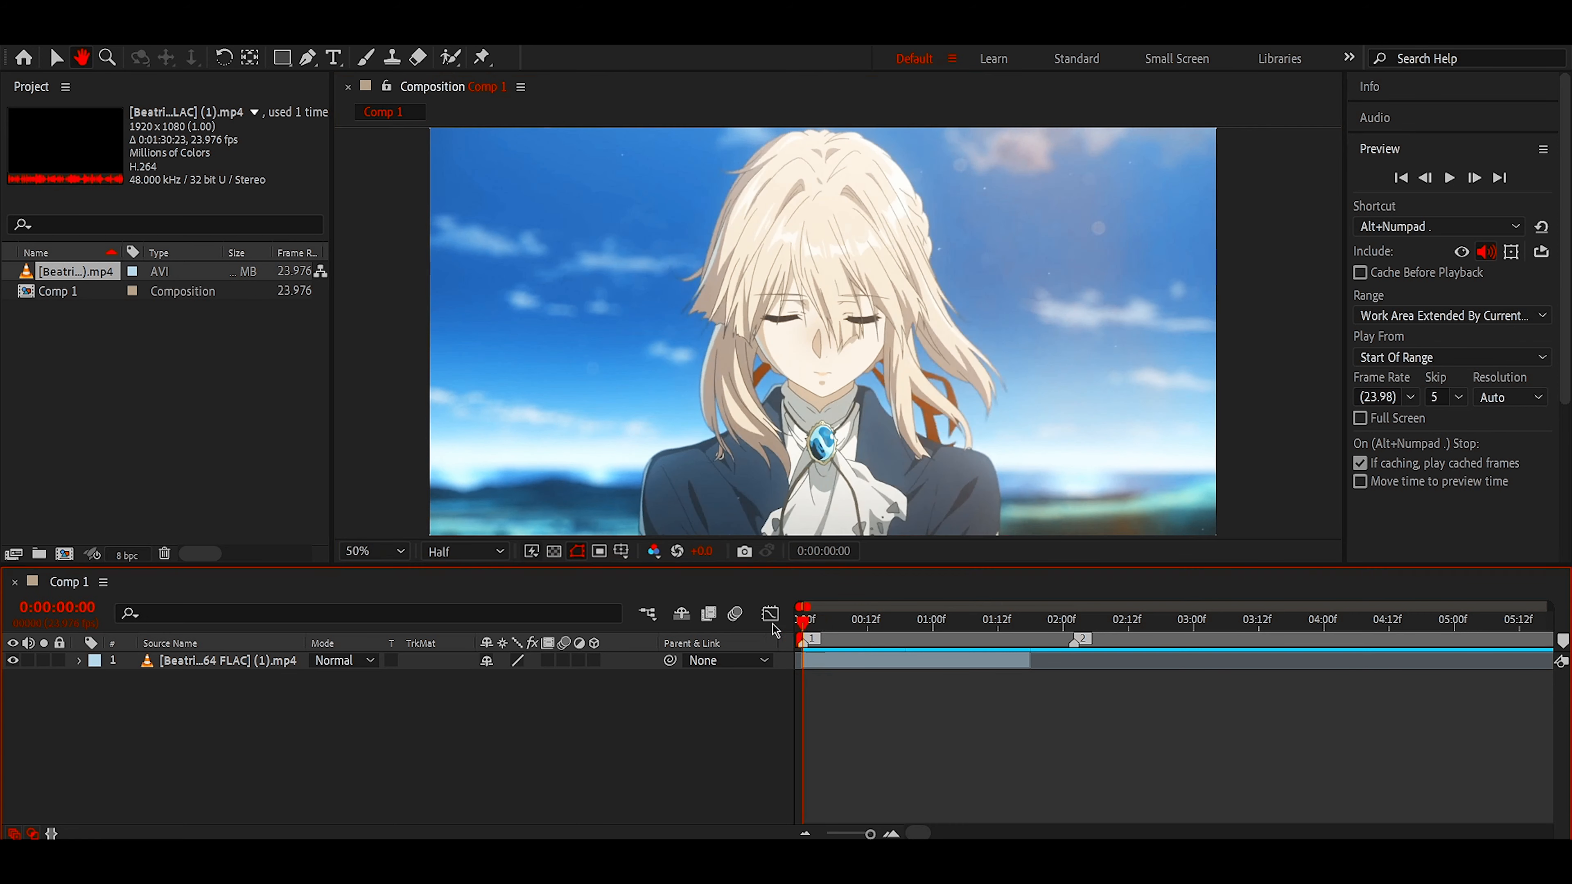
key("v")
left_click(837, 665)
right_click(836, 664)
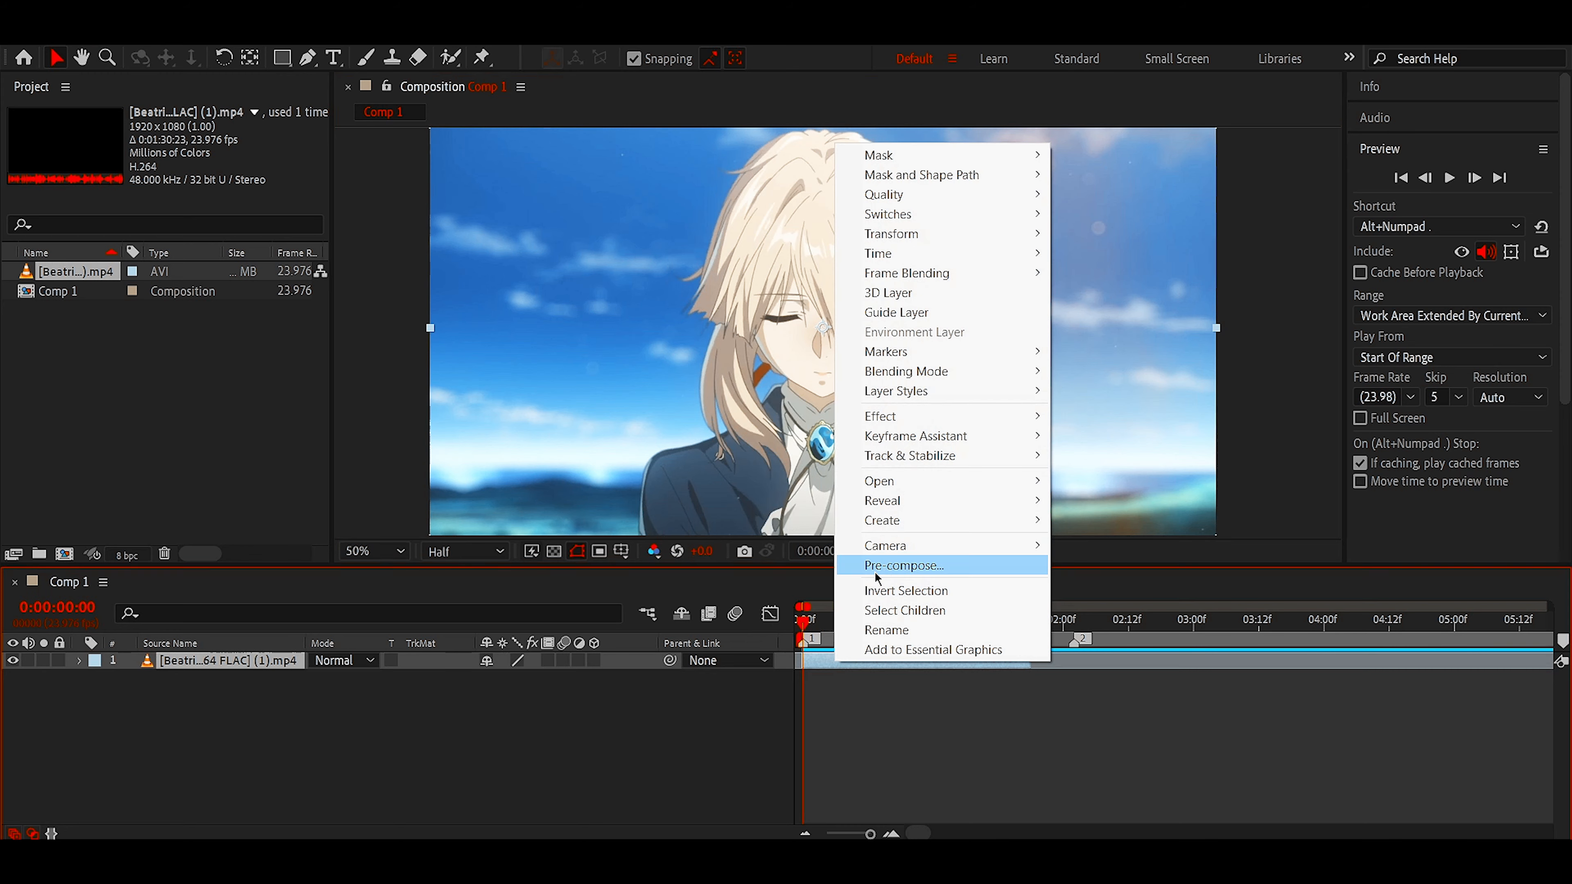
left_click(890, 565)
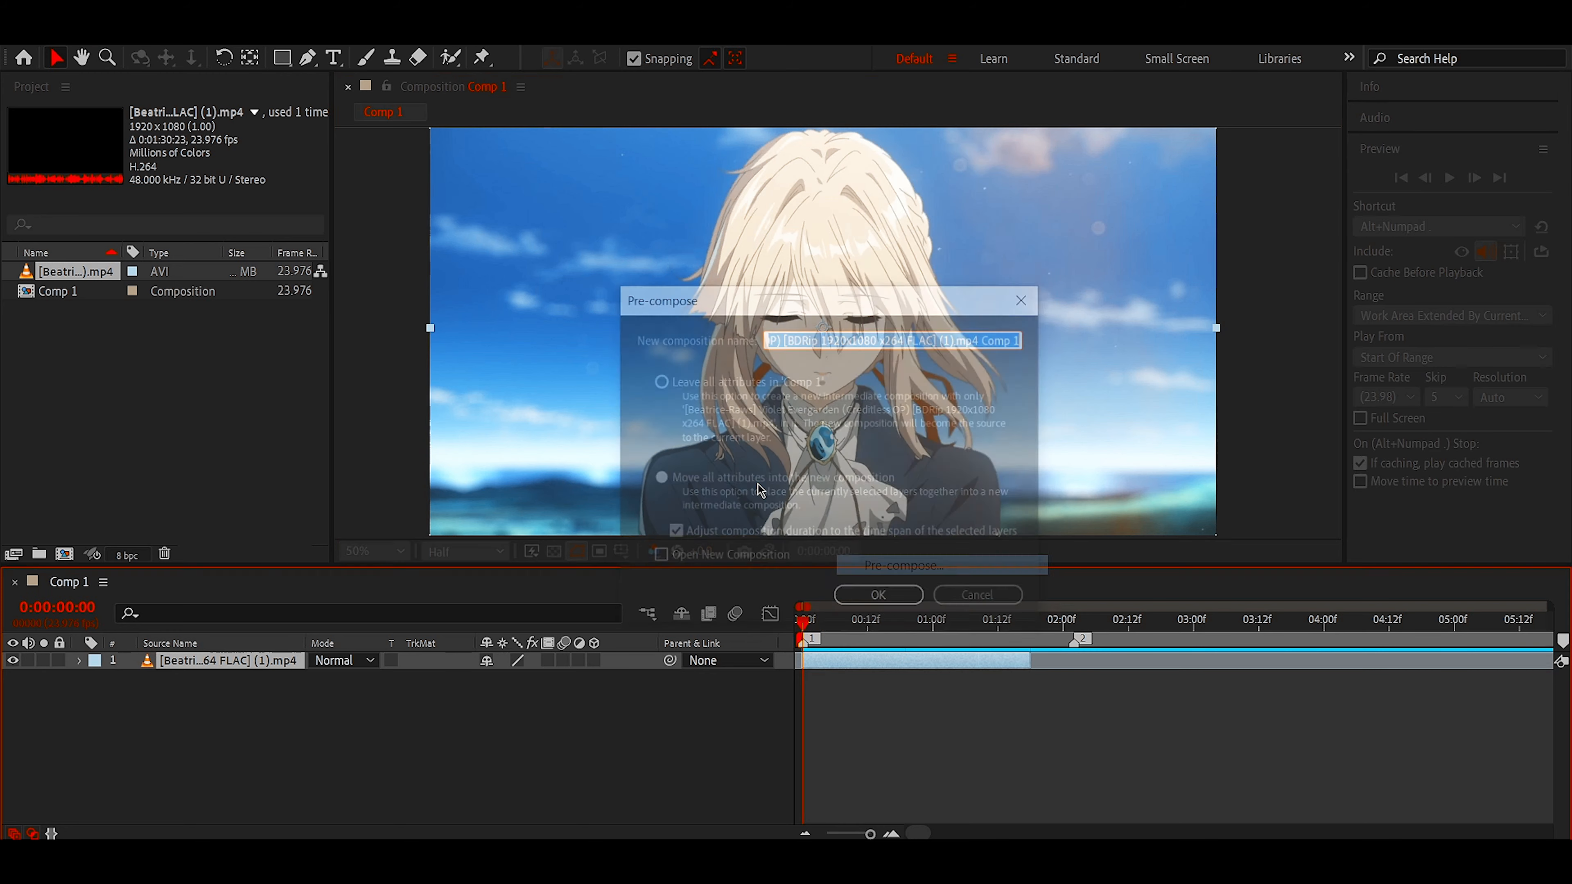
left_click(658, 480)
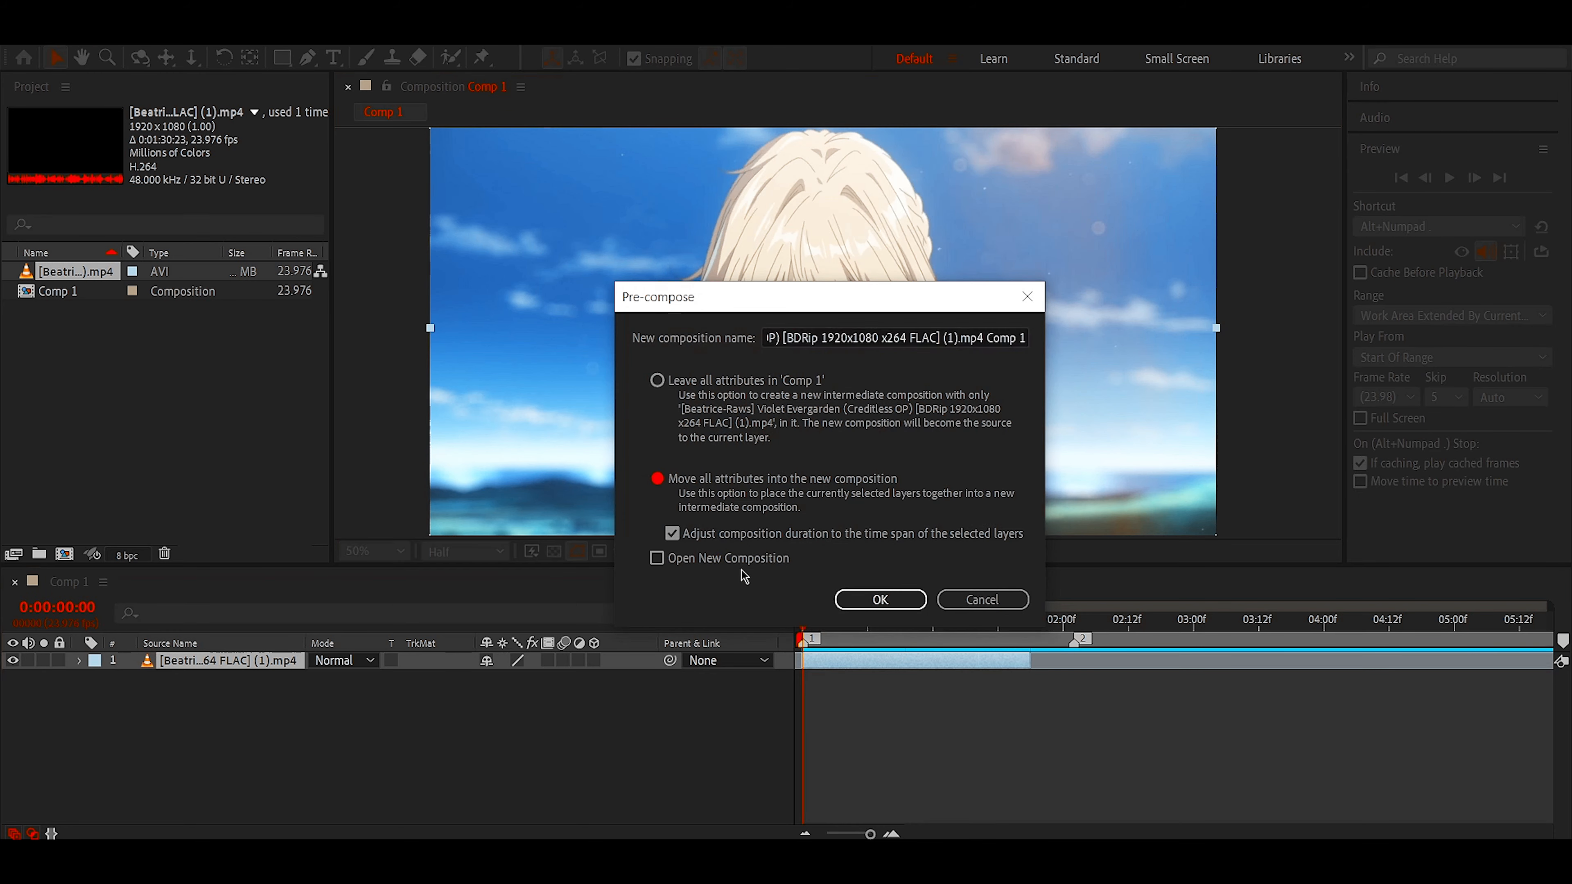
left_click(864, 598)
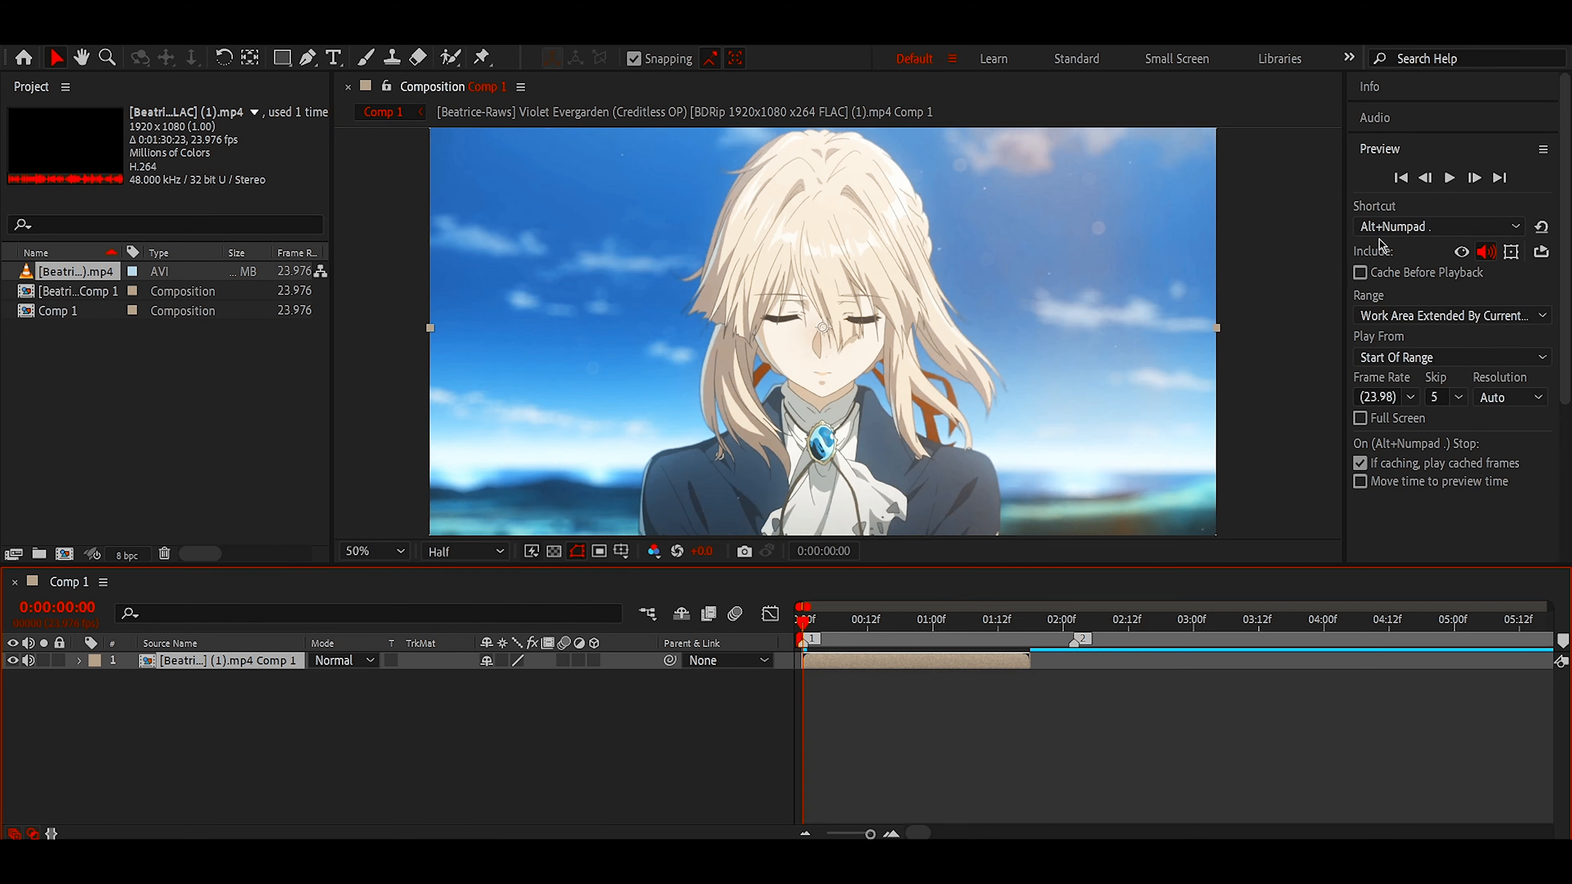
- Apply Twixtor Pro to the pre-composed layer, disable In FPS is Out FPS and set the input frame rate to 7.992
left_click(1401, 185)
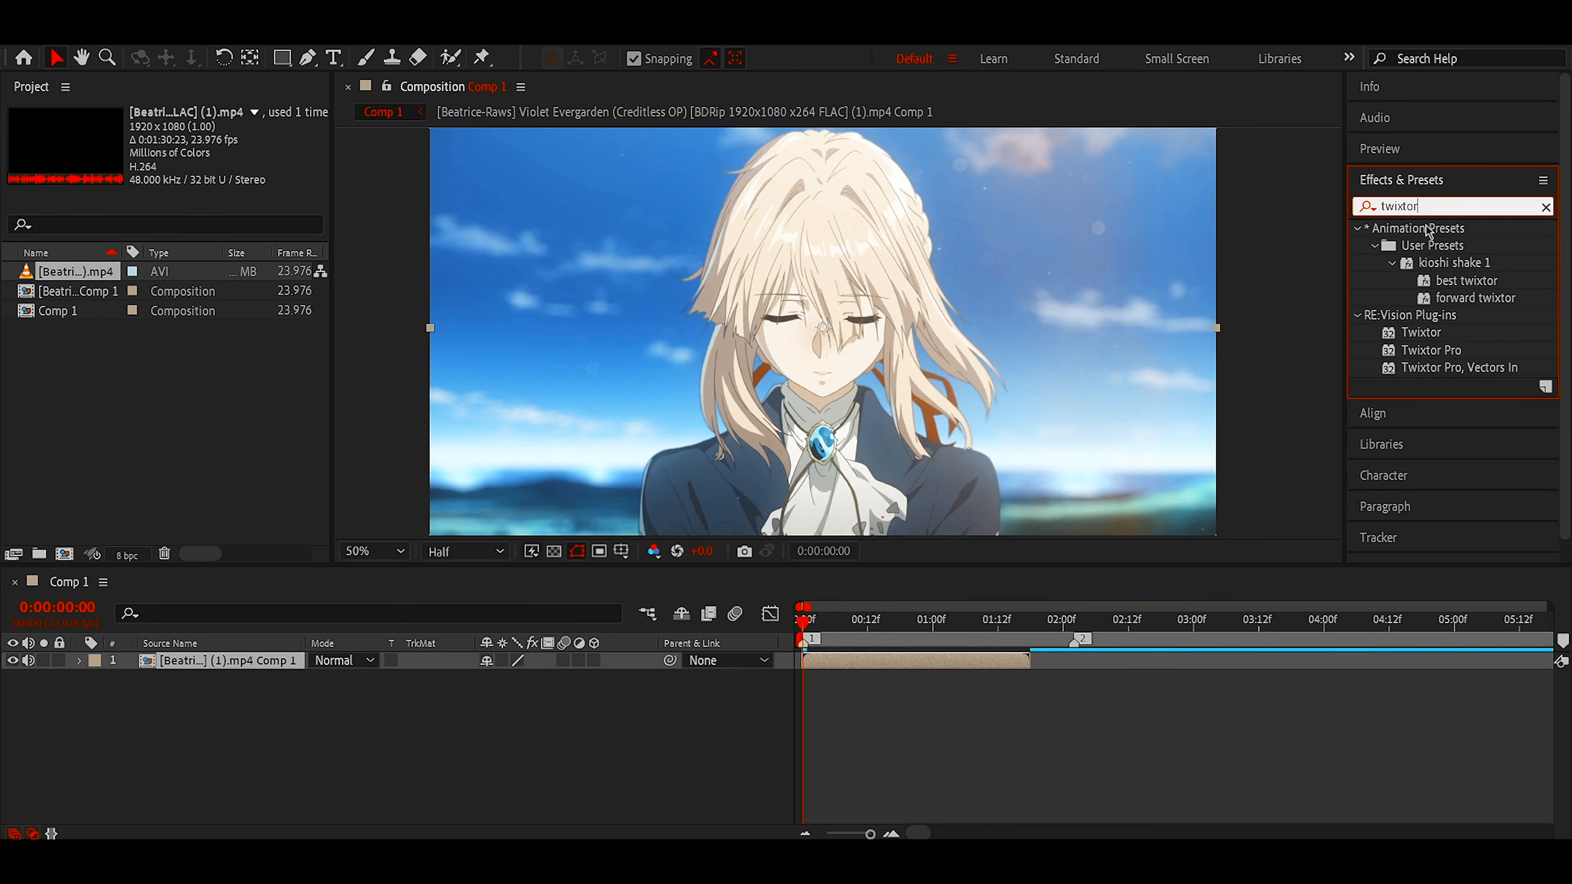
left_click_drag(1434, 345, 913, 686)
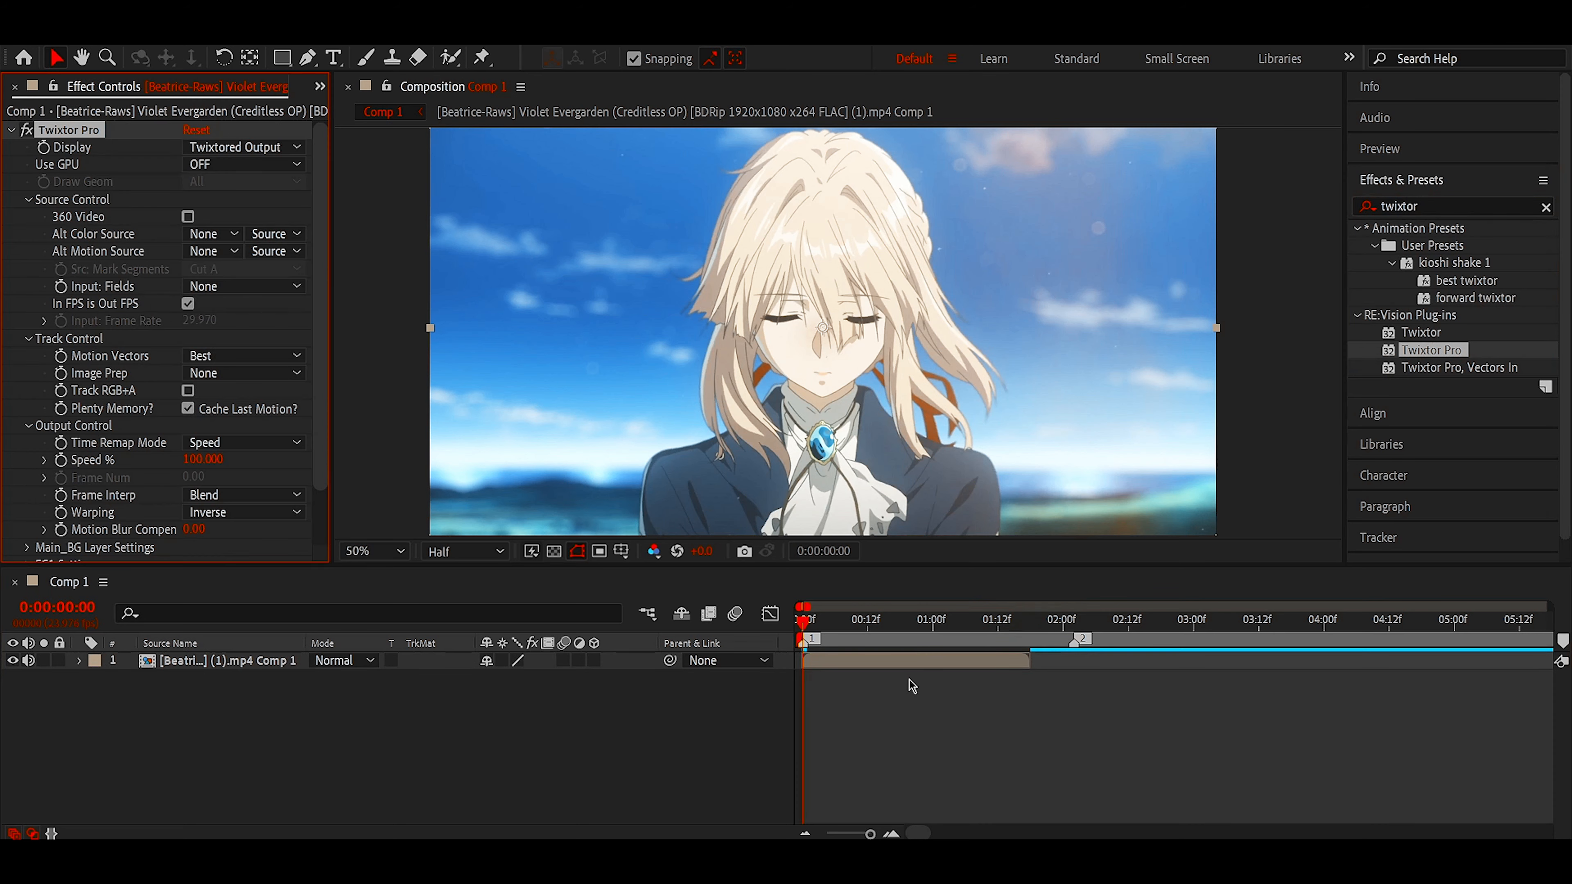
left_click(188, 303)
left_click(203, 321)
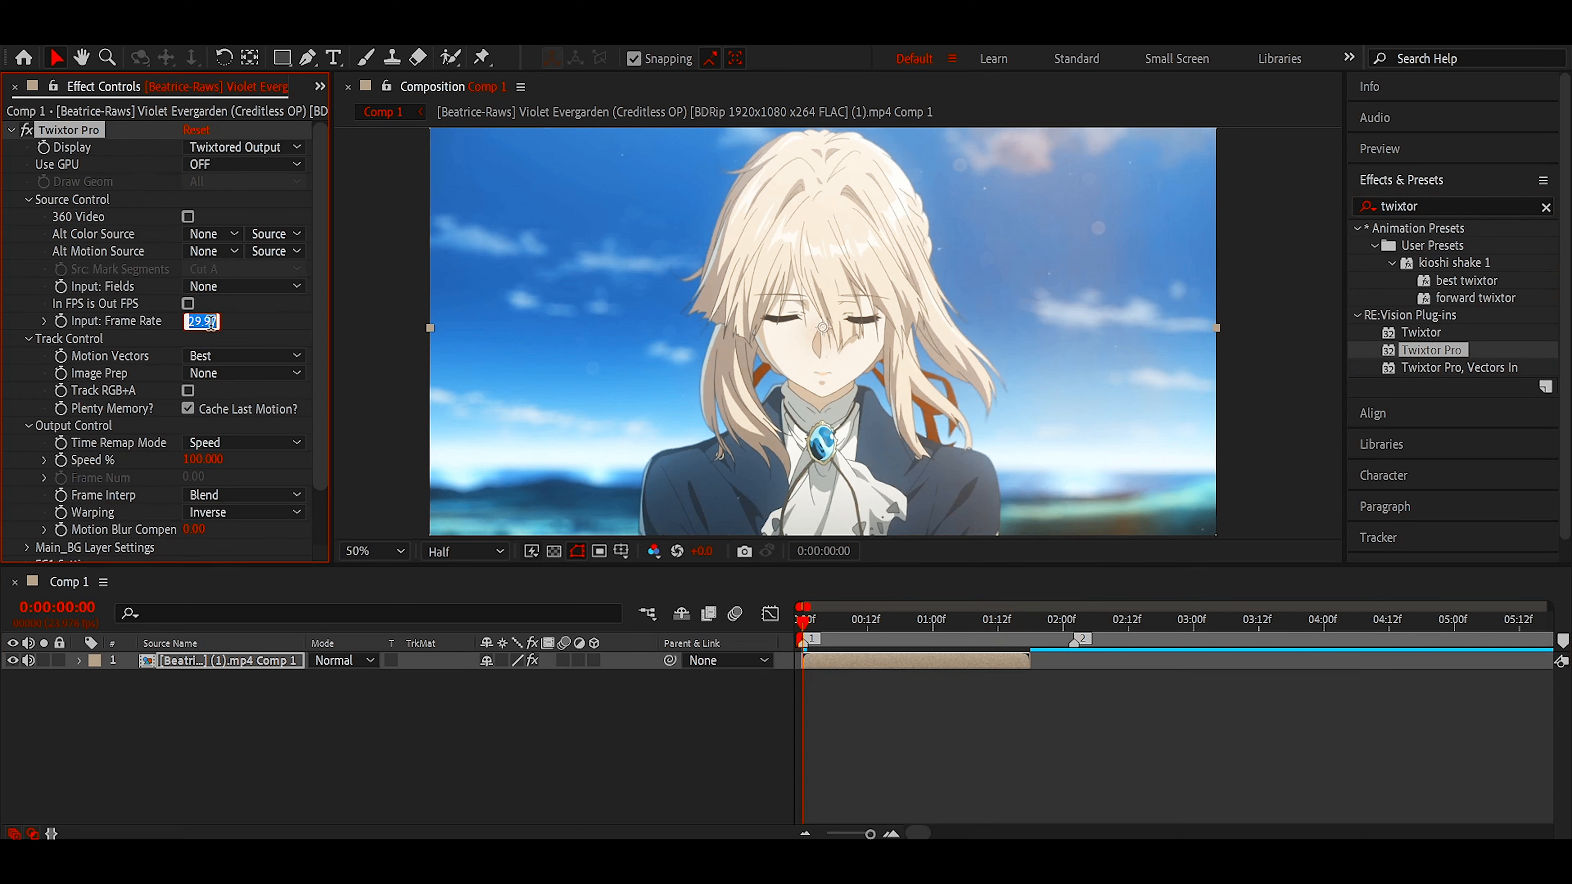
type("7.992")
key("Return")
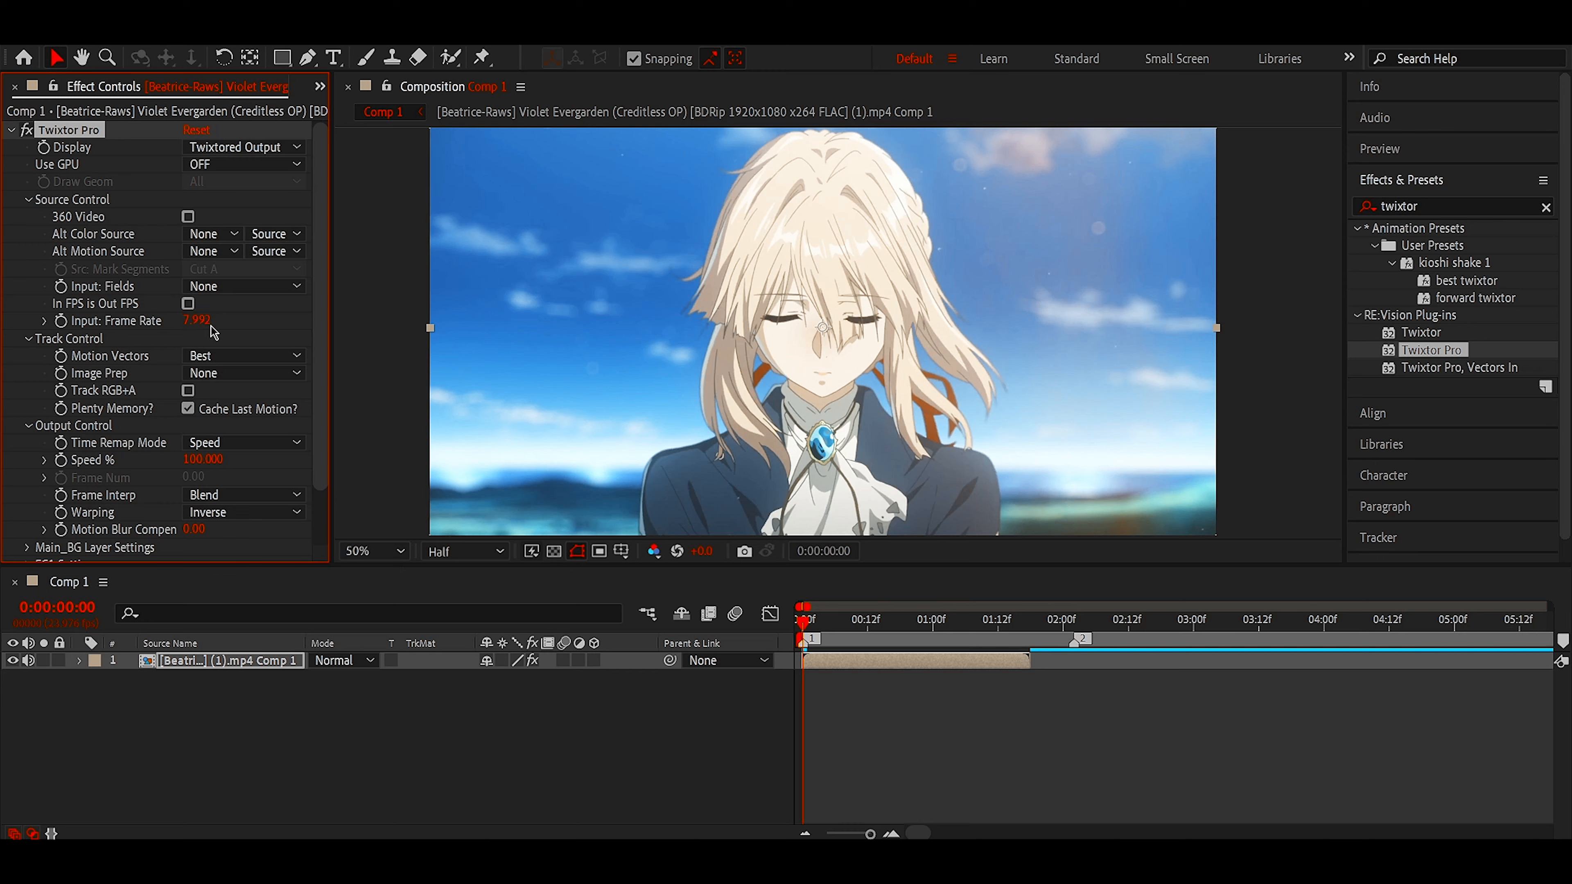
- Set Twixtor Pro's Image Prep to Contrast/Edge Enhance, Warping to Forward and Frame Interp to Motion Weighted Blend
left_click(214, 371)
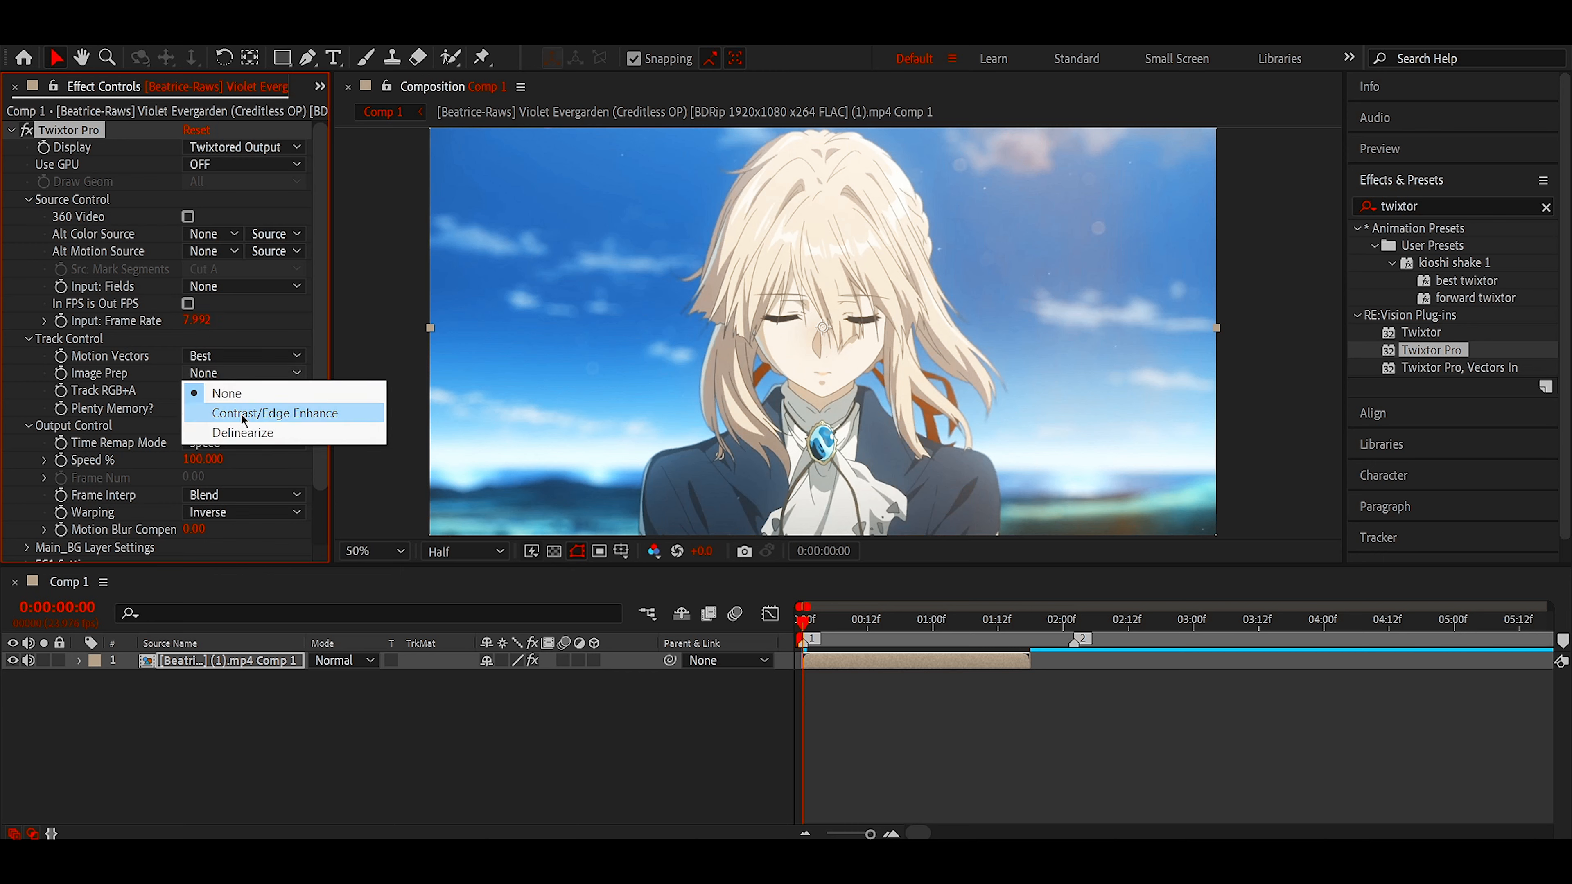
left_click(233, 413)
left_click(208, 504)
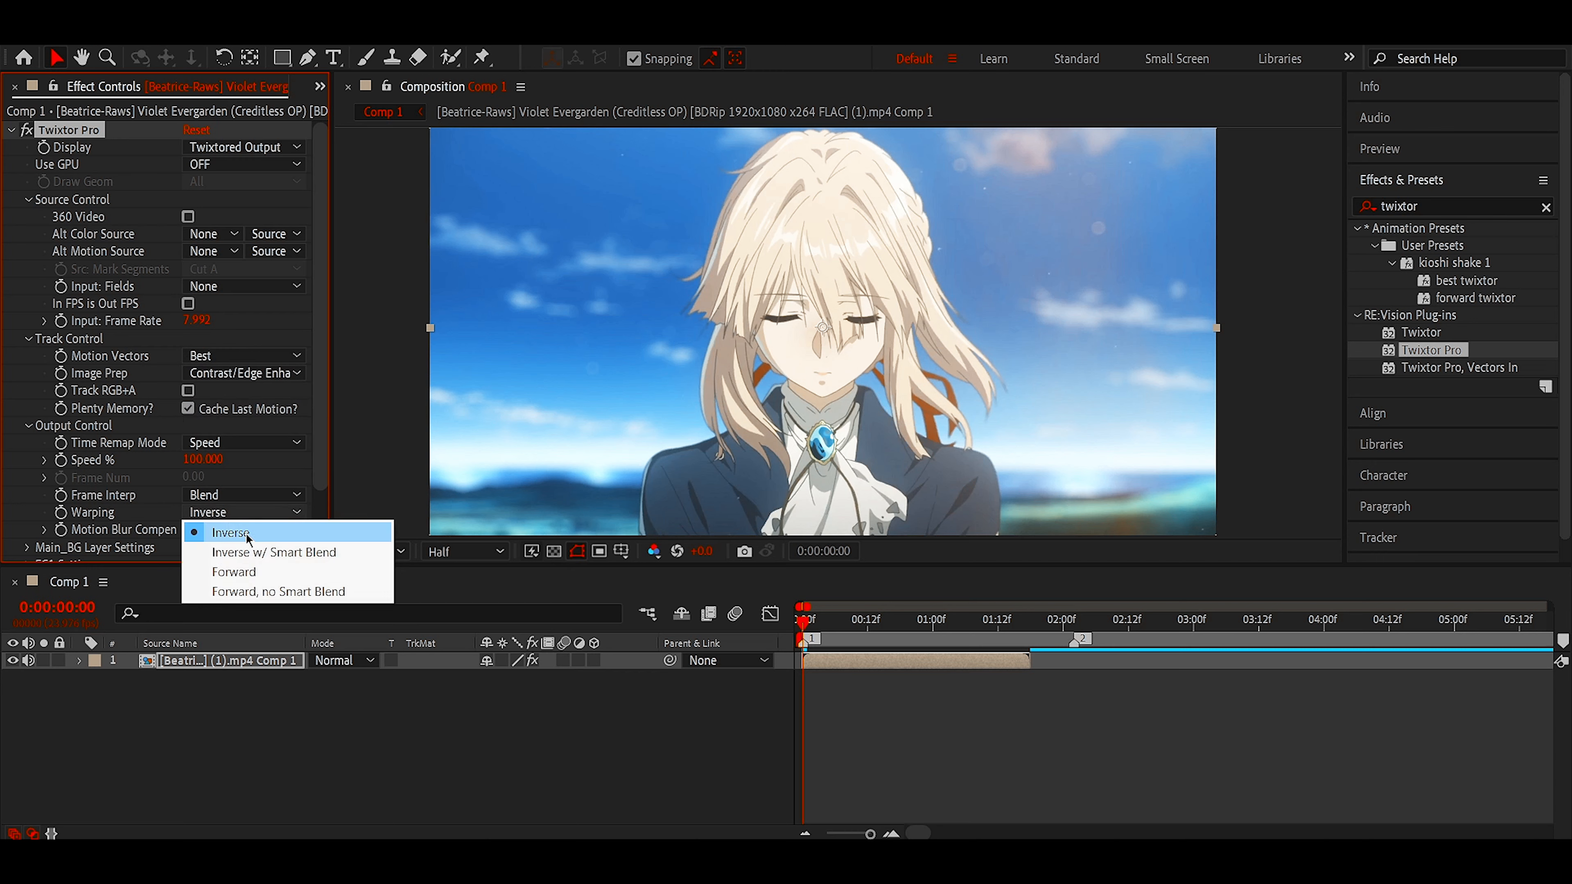
left_click(231, 568)
scroll(220, 476, "down", 1)
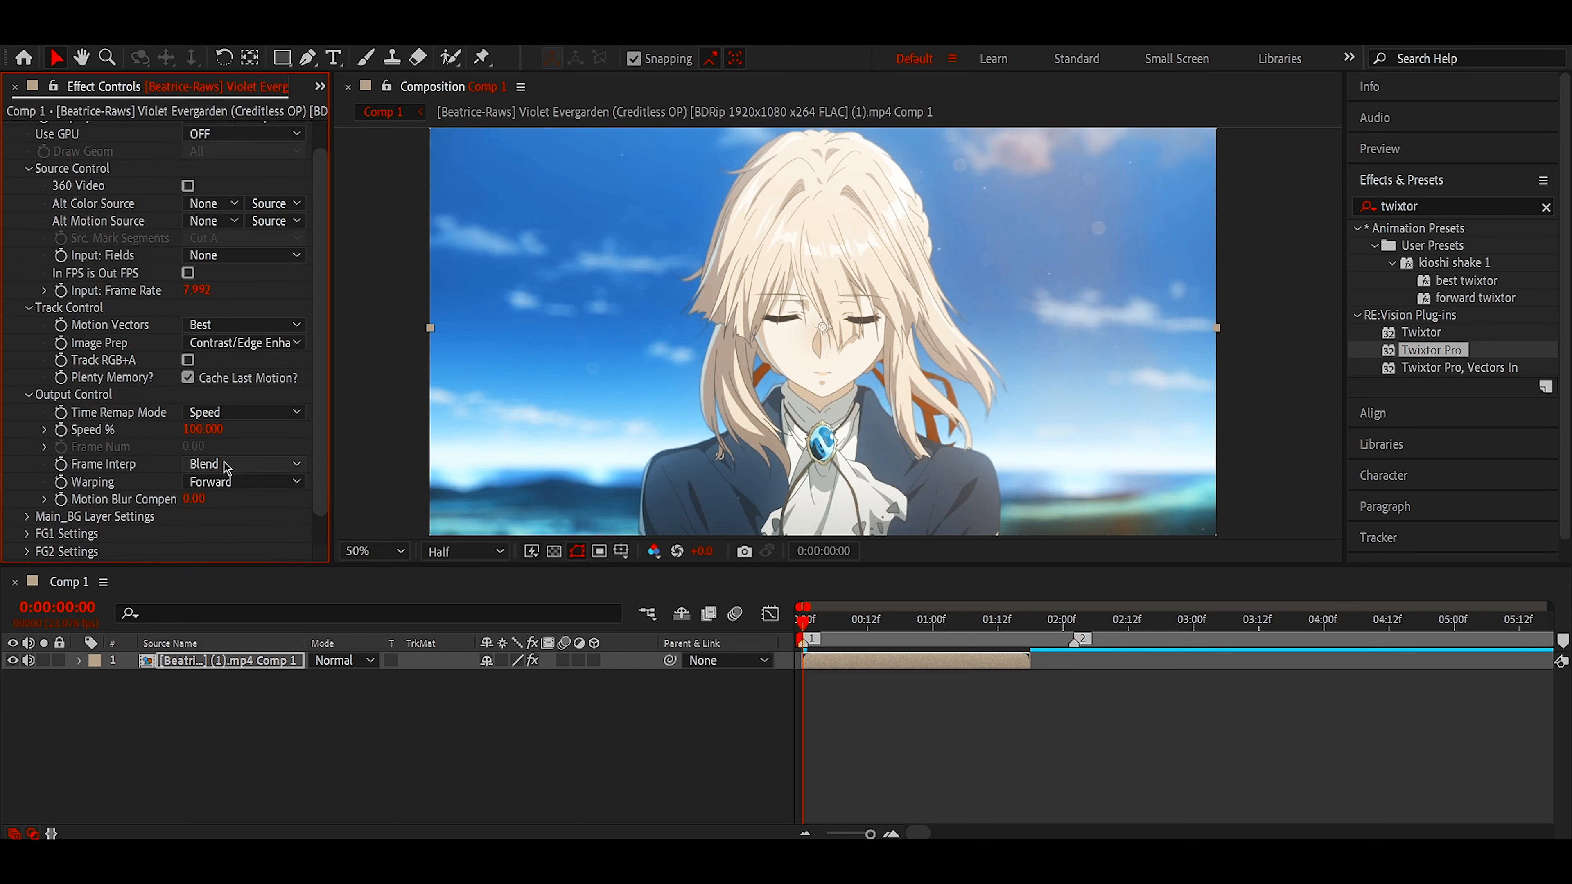
left_click(227, 464)
left_click(271, 525)
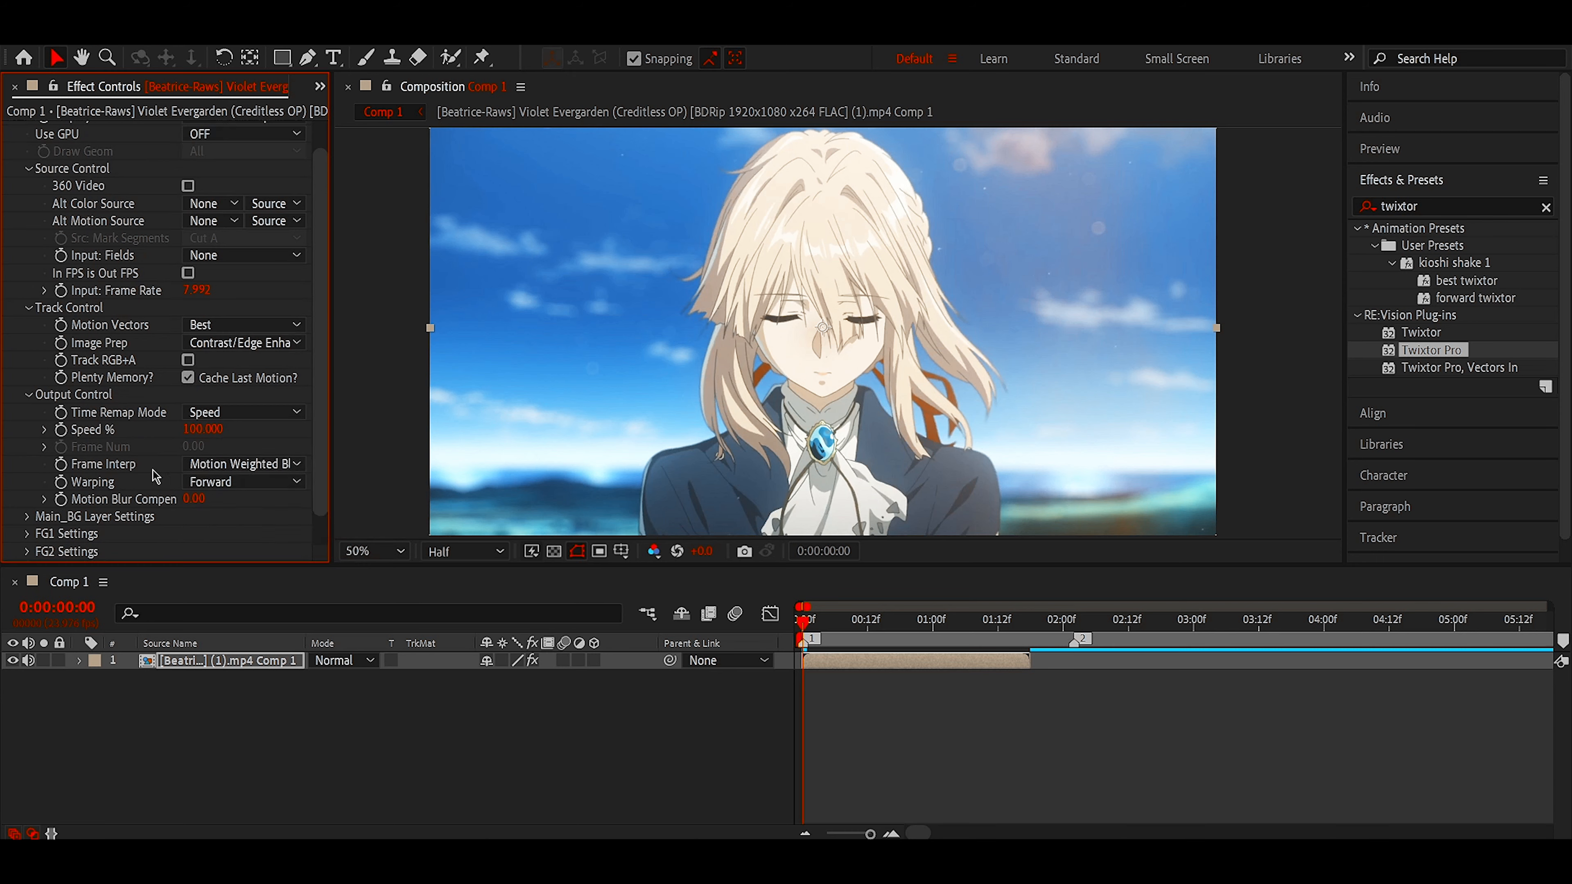
- Expand Twixtor Pro's Main_BG Layer Settings and check the sensitivity and mask options
scroll(25, 492, "down", 1)
left_click(26, 487)
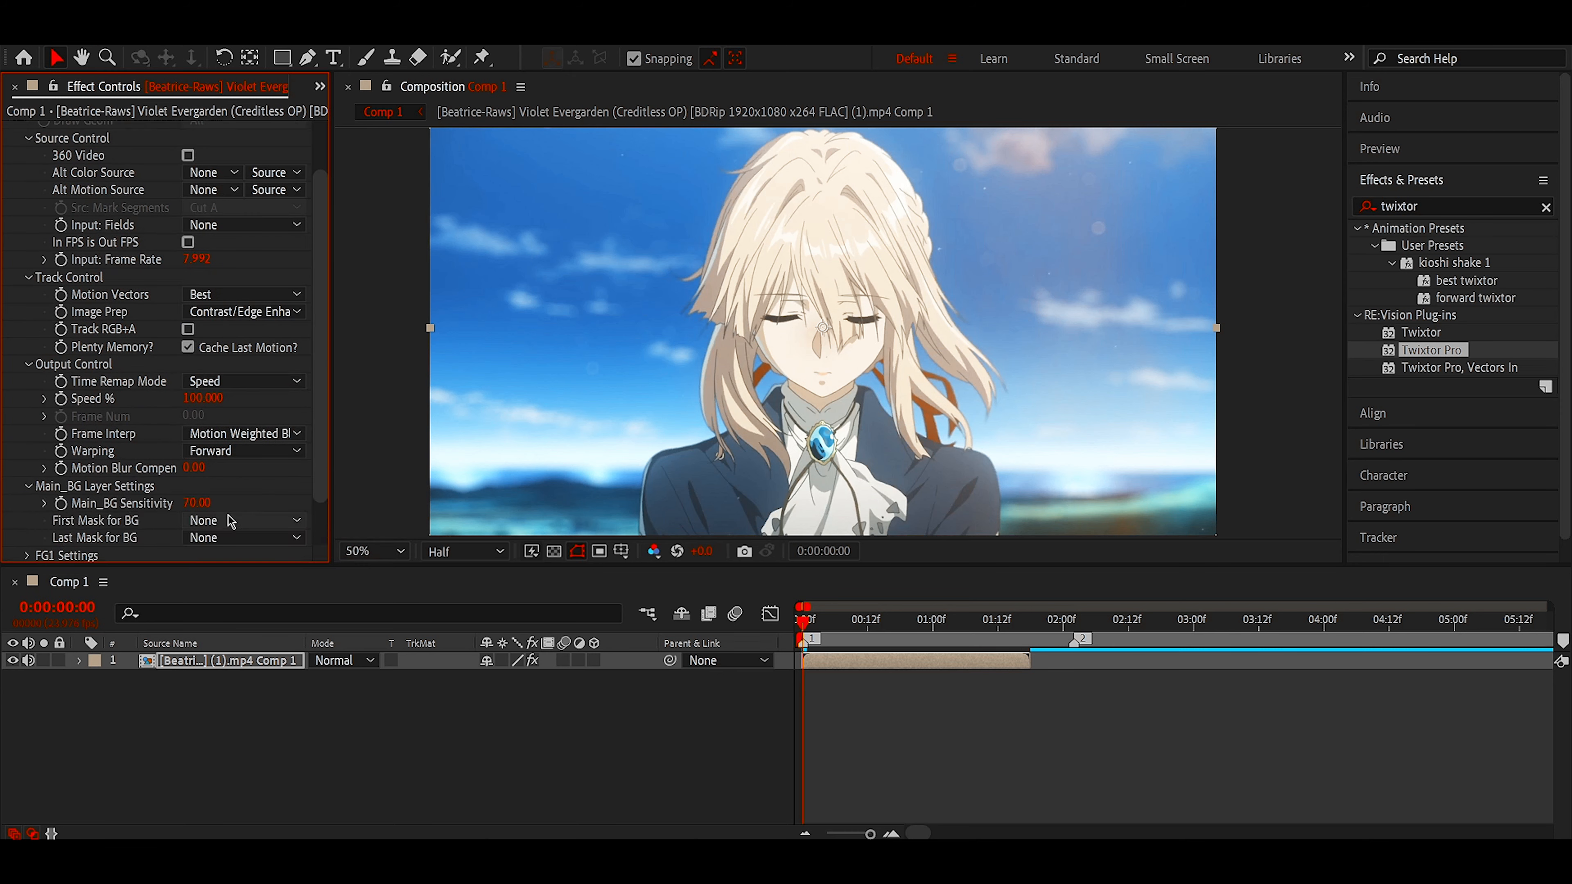
scroll(158, 442, "up", 2)
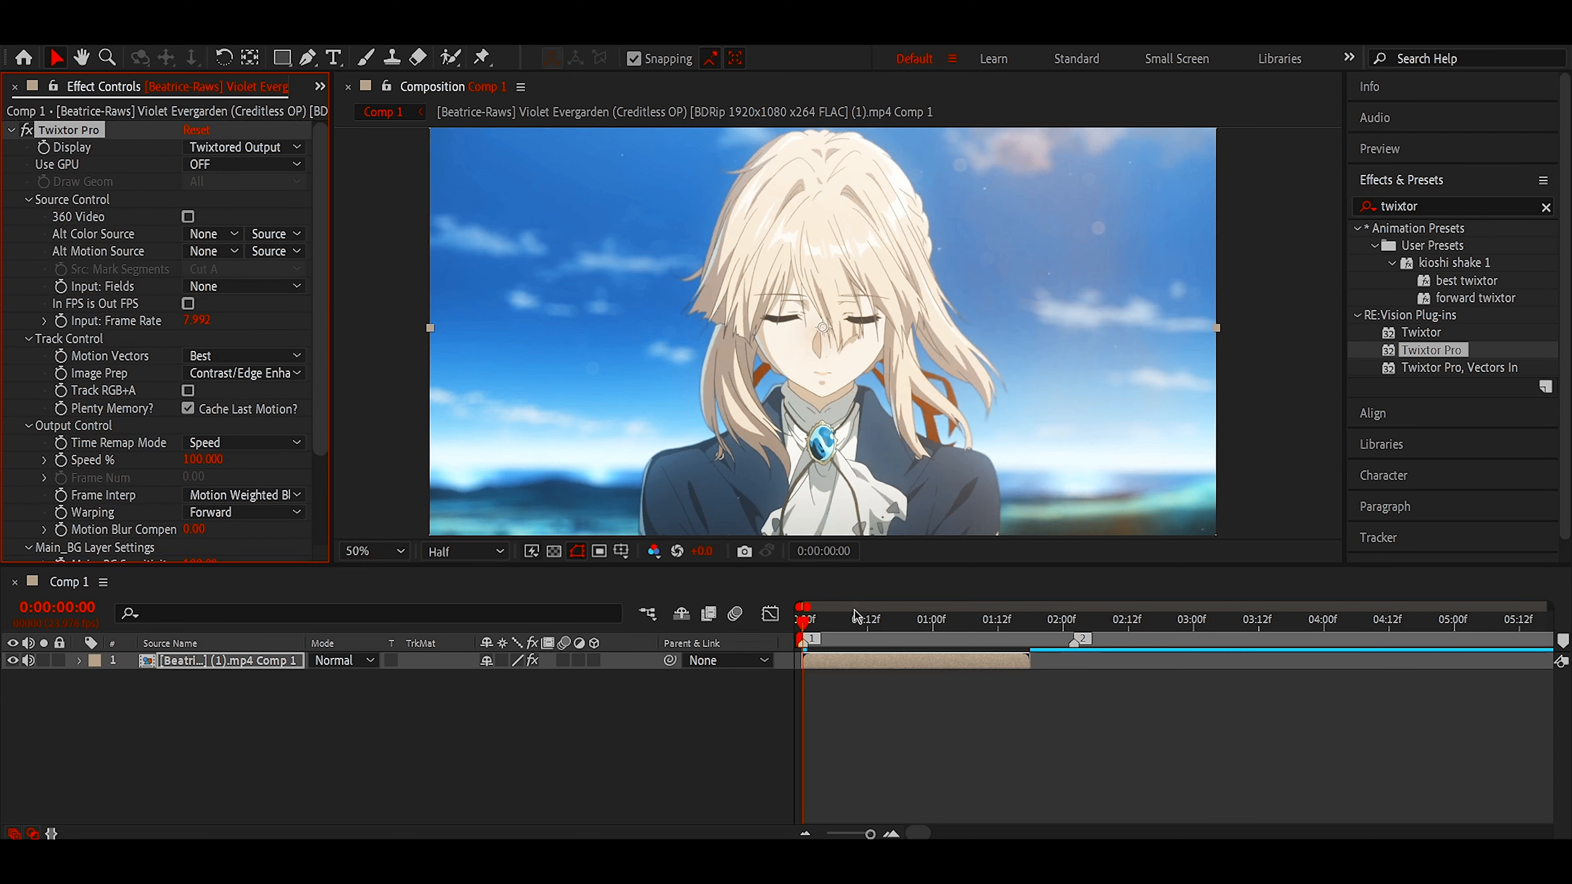
- Pre-compose the layer carrying Twixtor Pro, moving all attributes into another new composition
right_click(874, 661)
left_click(900, 560)
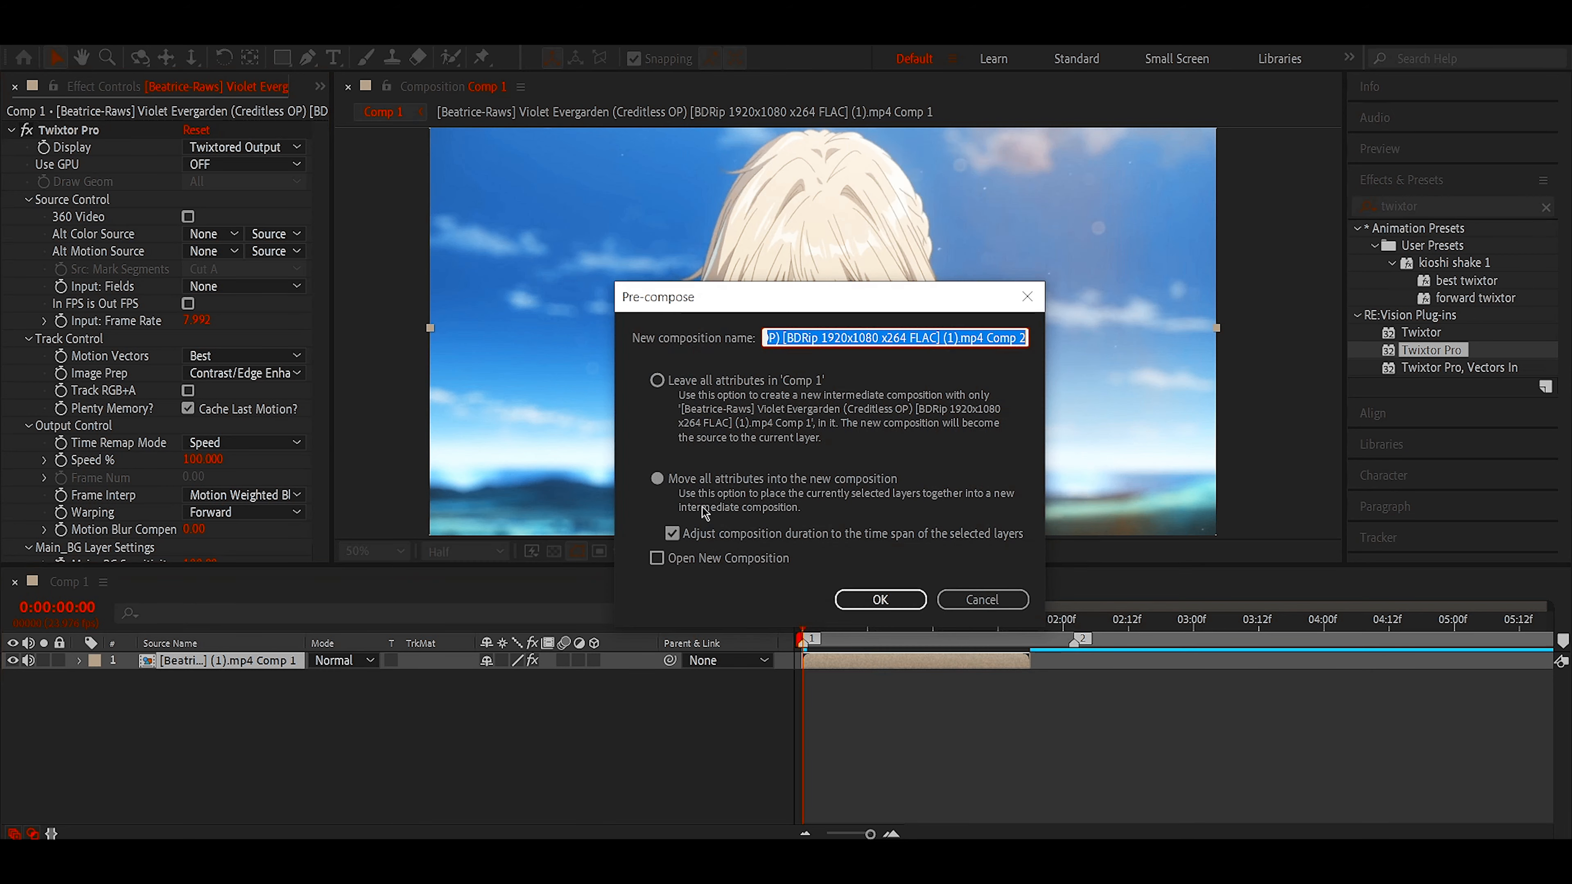
left_click(658, 481)
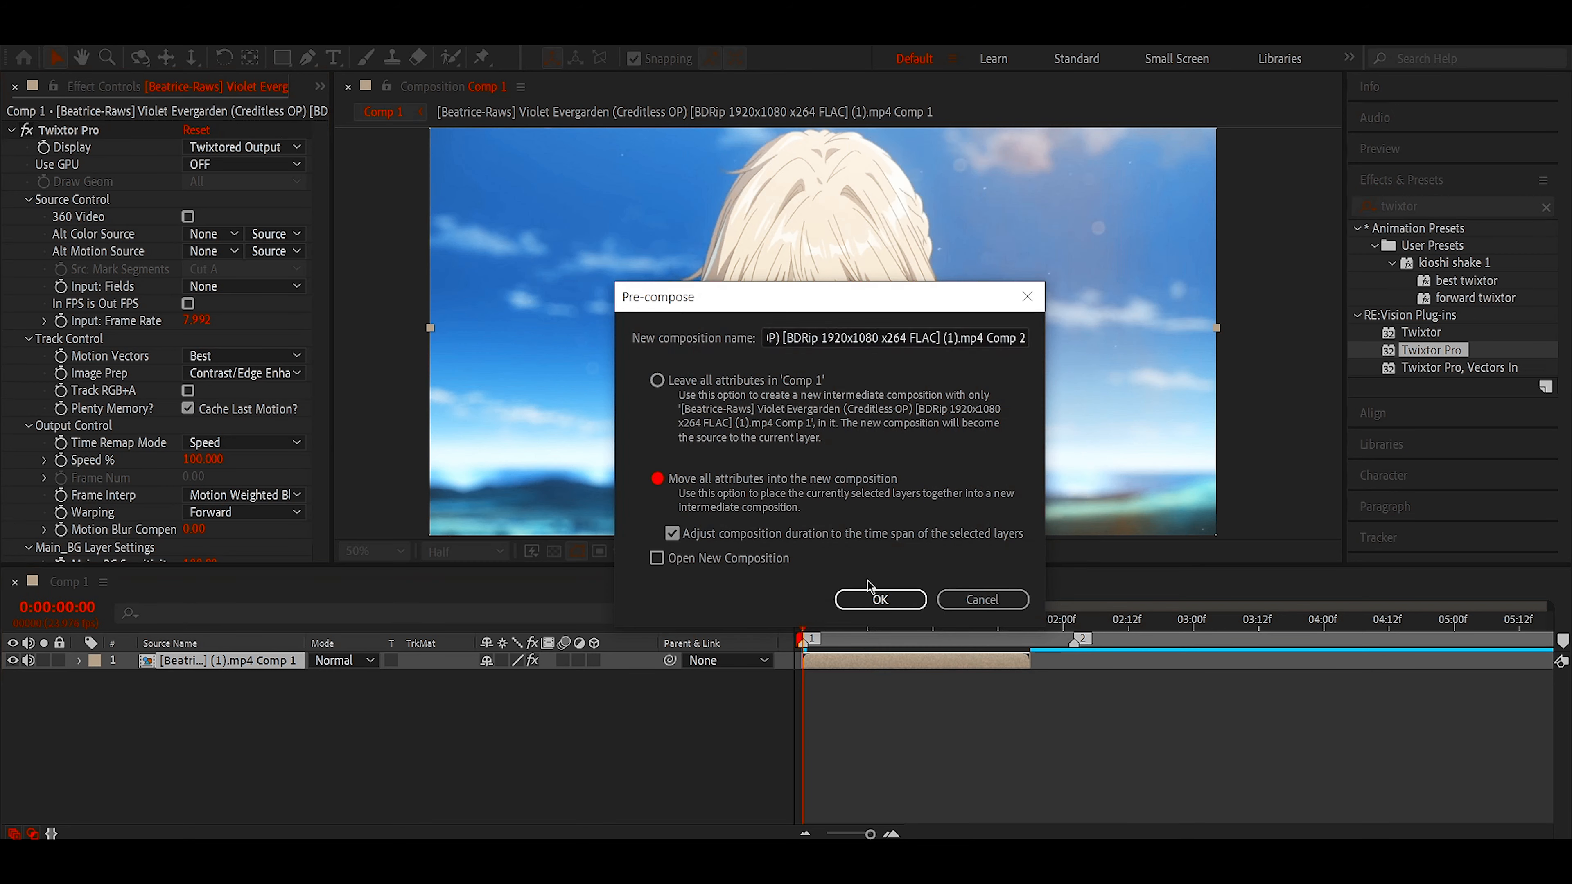
left_click(880, 599)
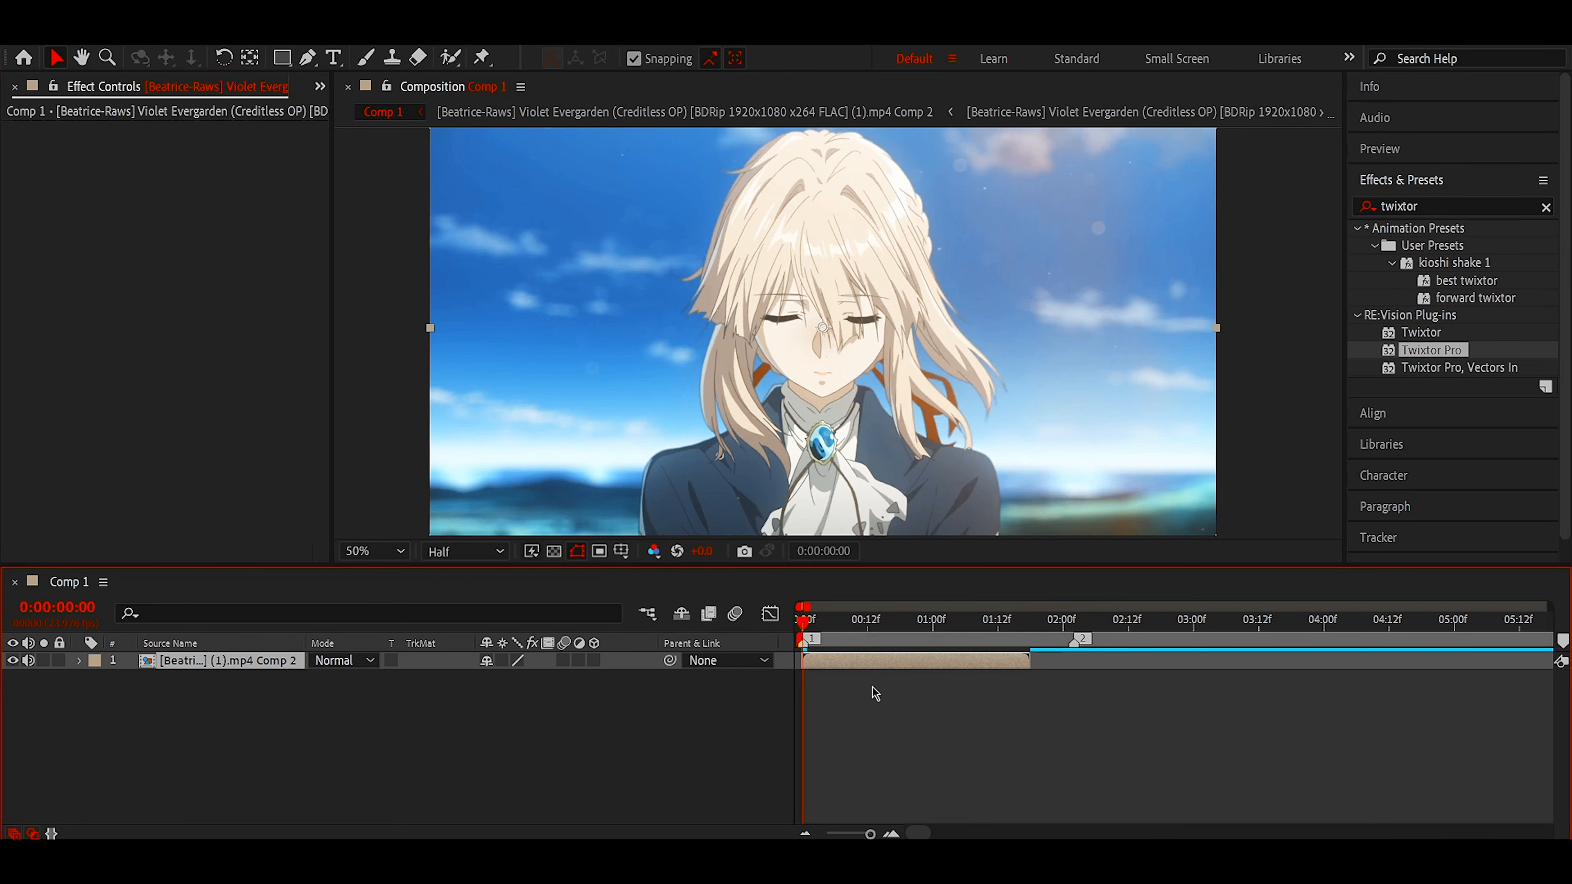
- Enable time remapping on the pre-composed layer and move its last Time Remap keyframe to 0:00:02:01, just before marker 2
right_click(878, 667)
mouse_move(928, 253)
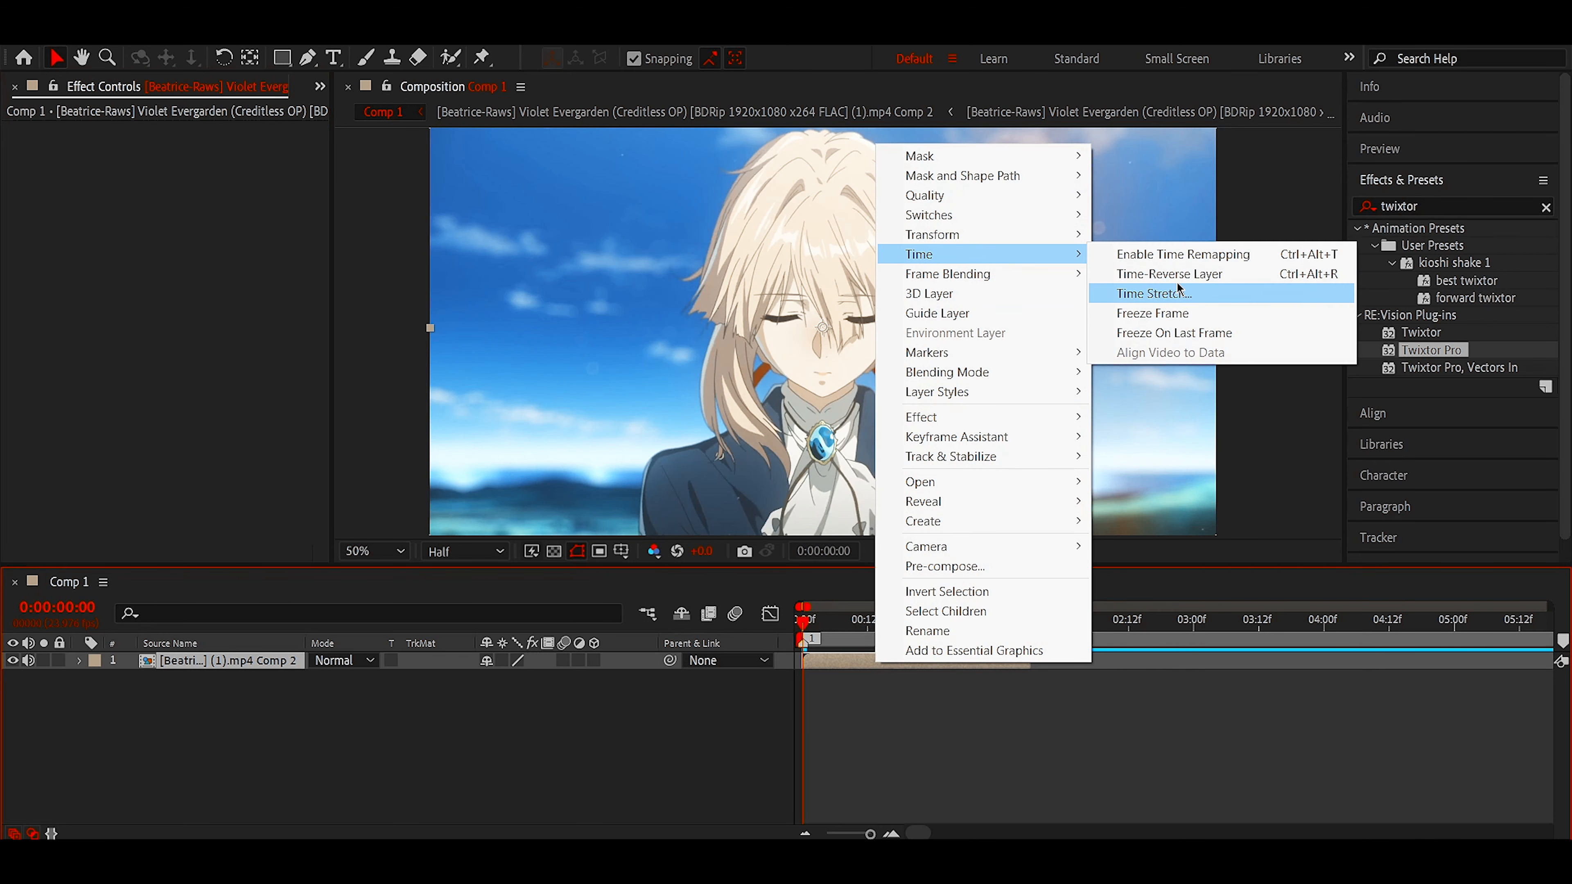
left_click(1168, 252)
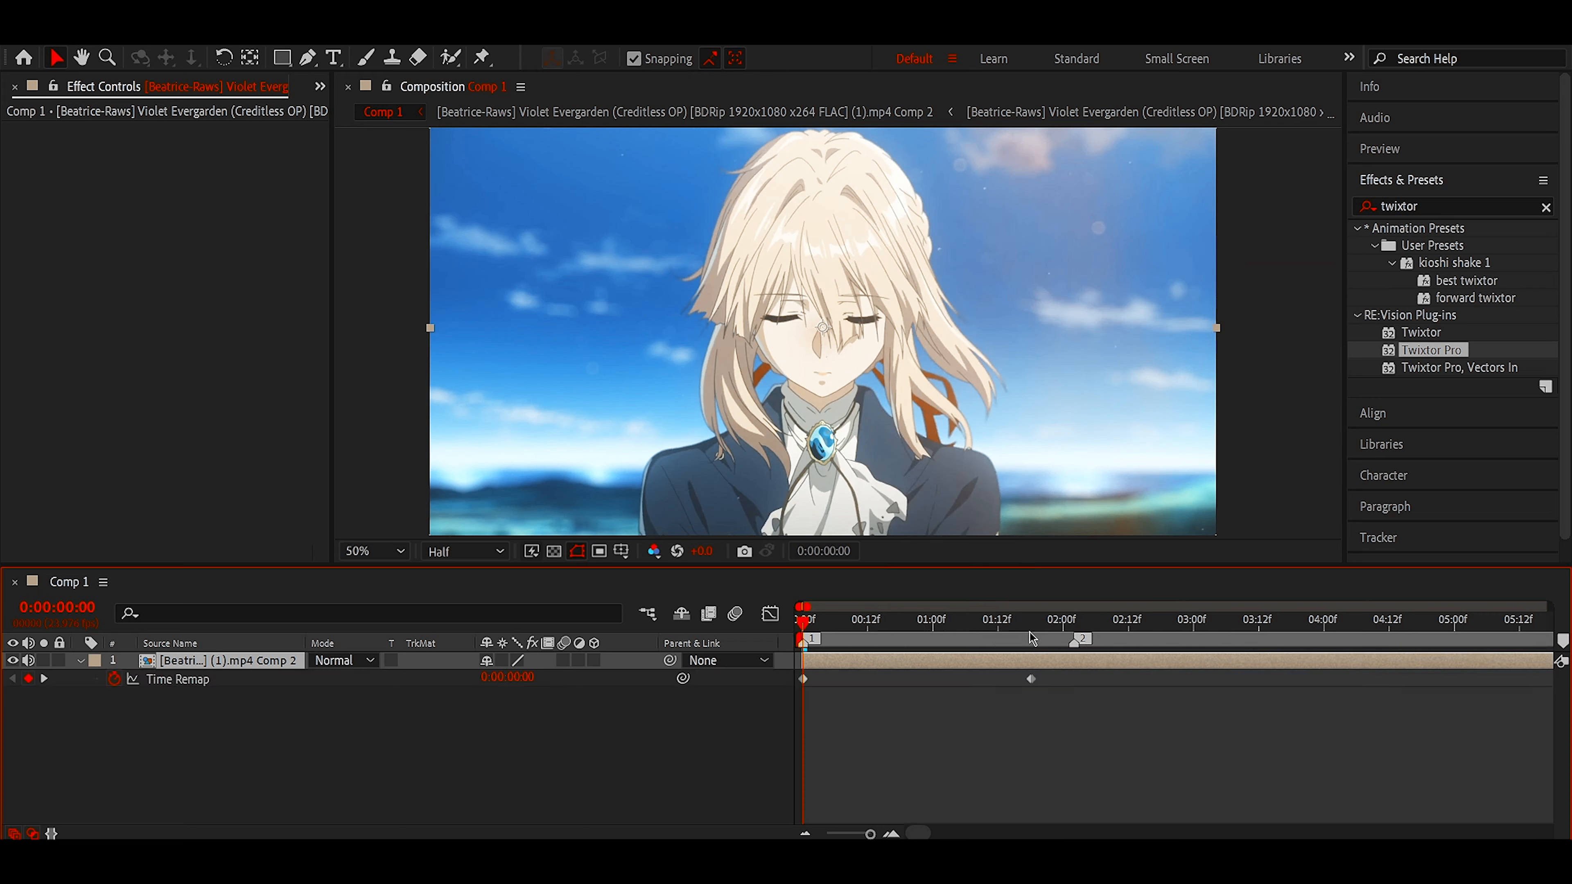
left_click_drag(901, 626, 1026, 634)
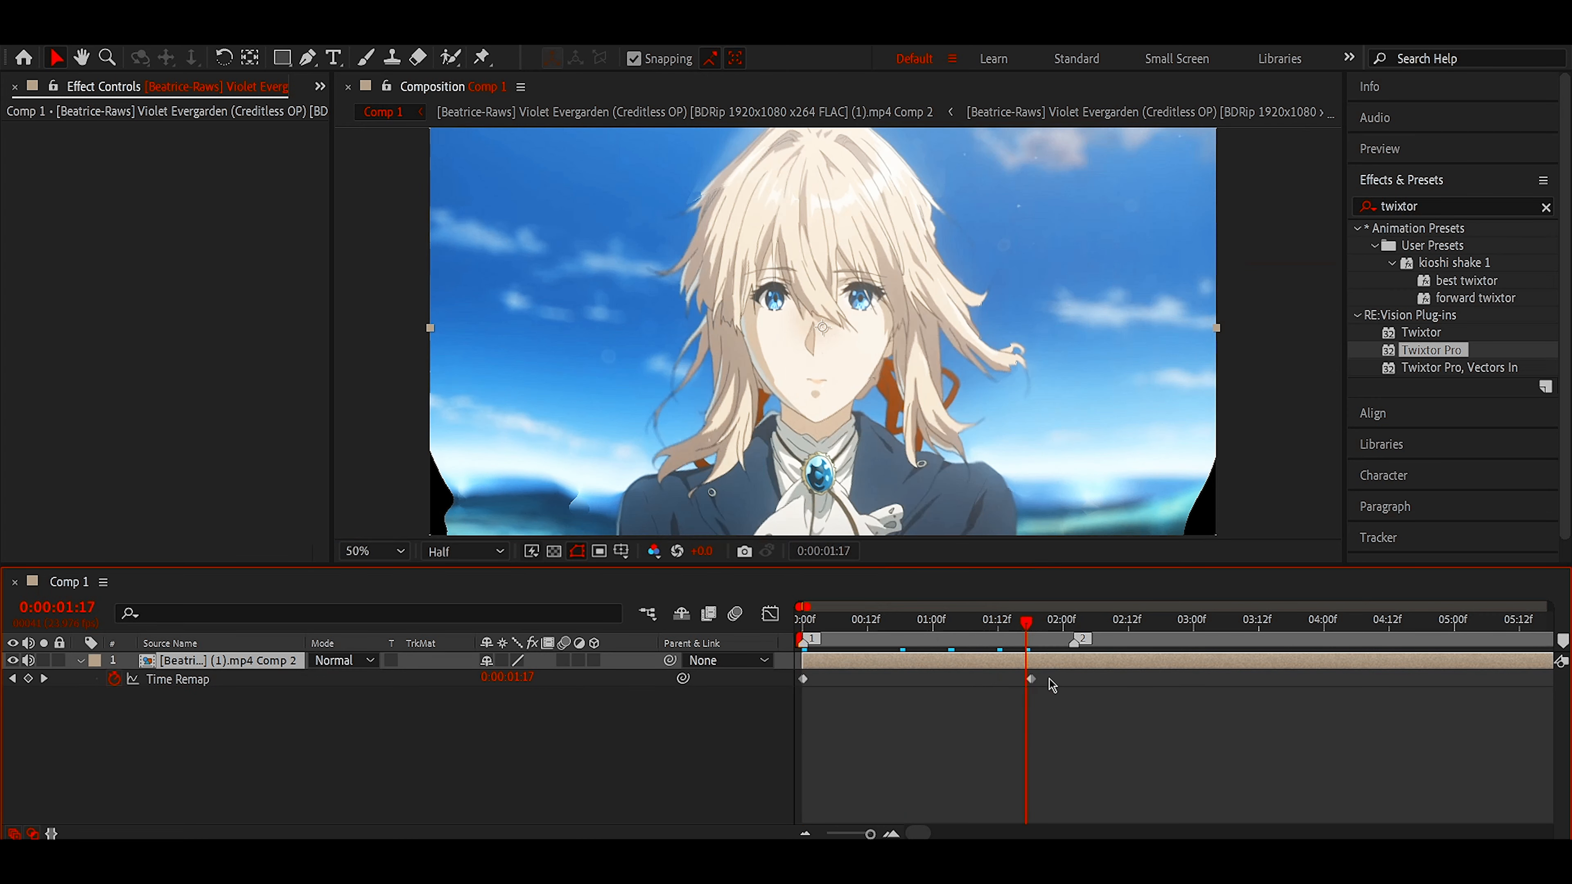
left_click(1031, 679)
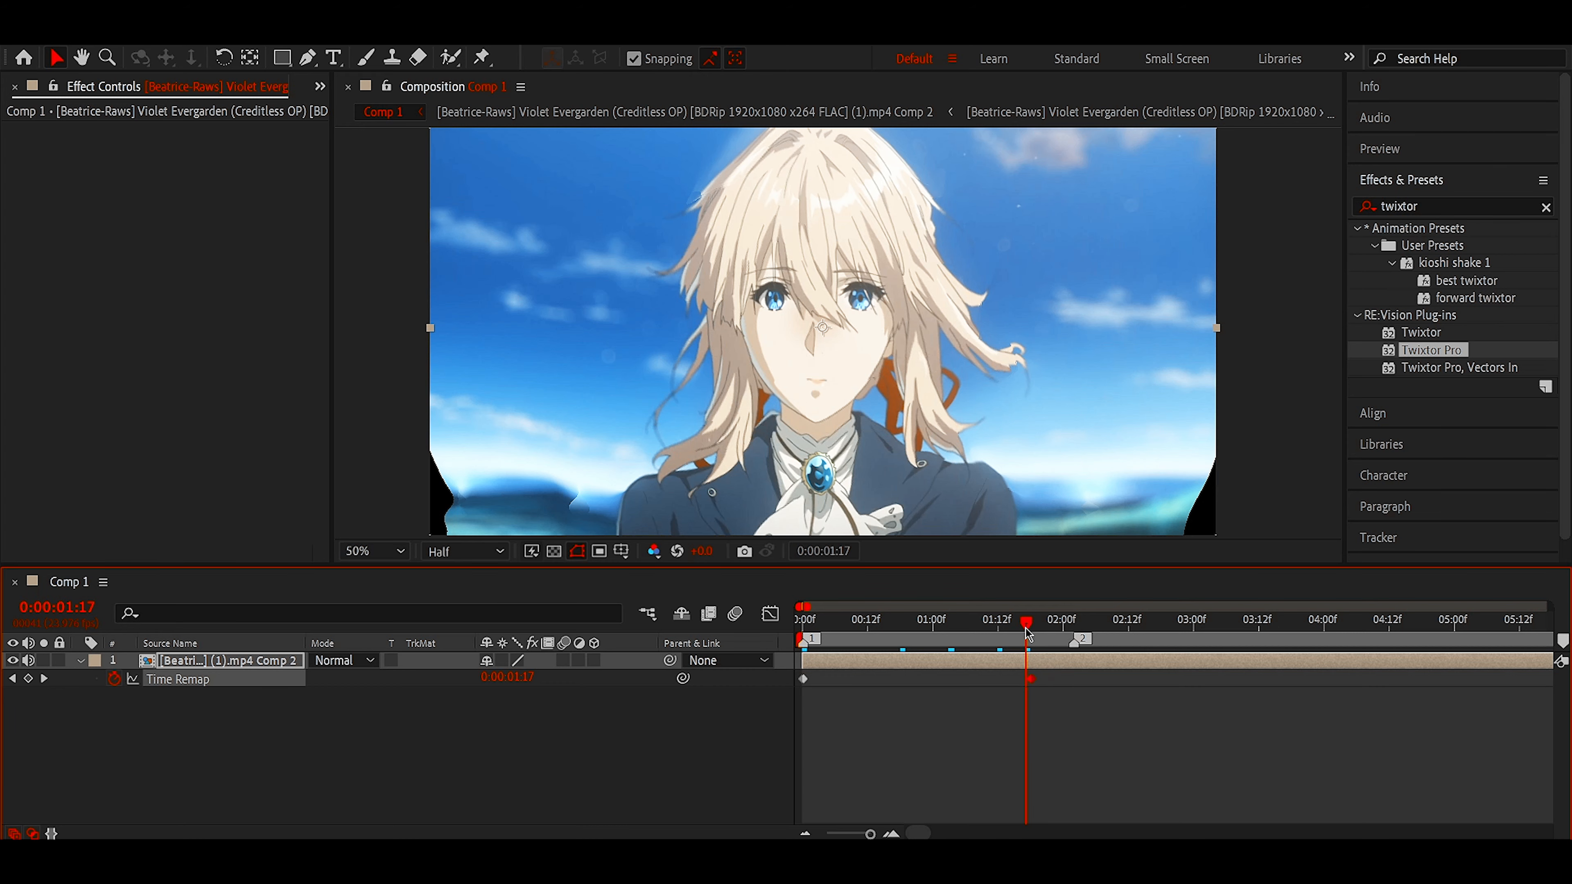
left_click_drag(1027, 633, 1071, 688)
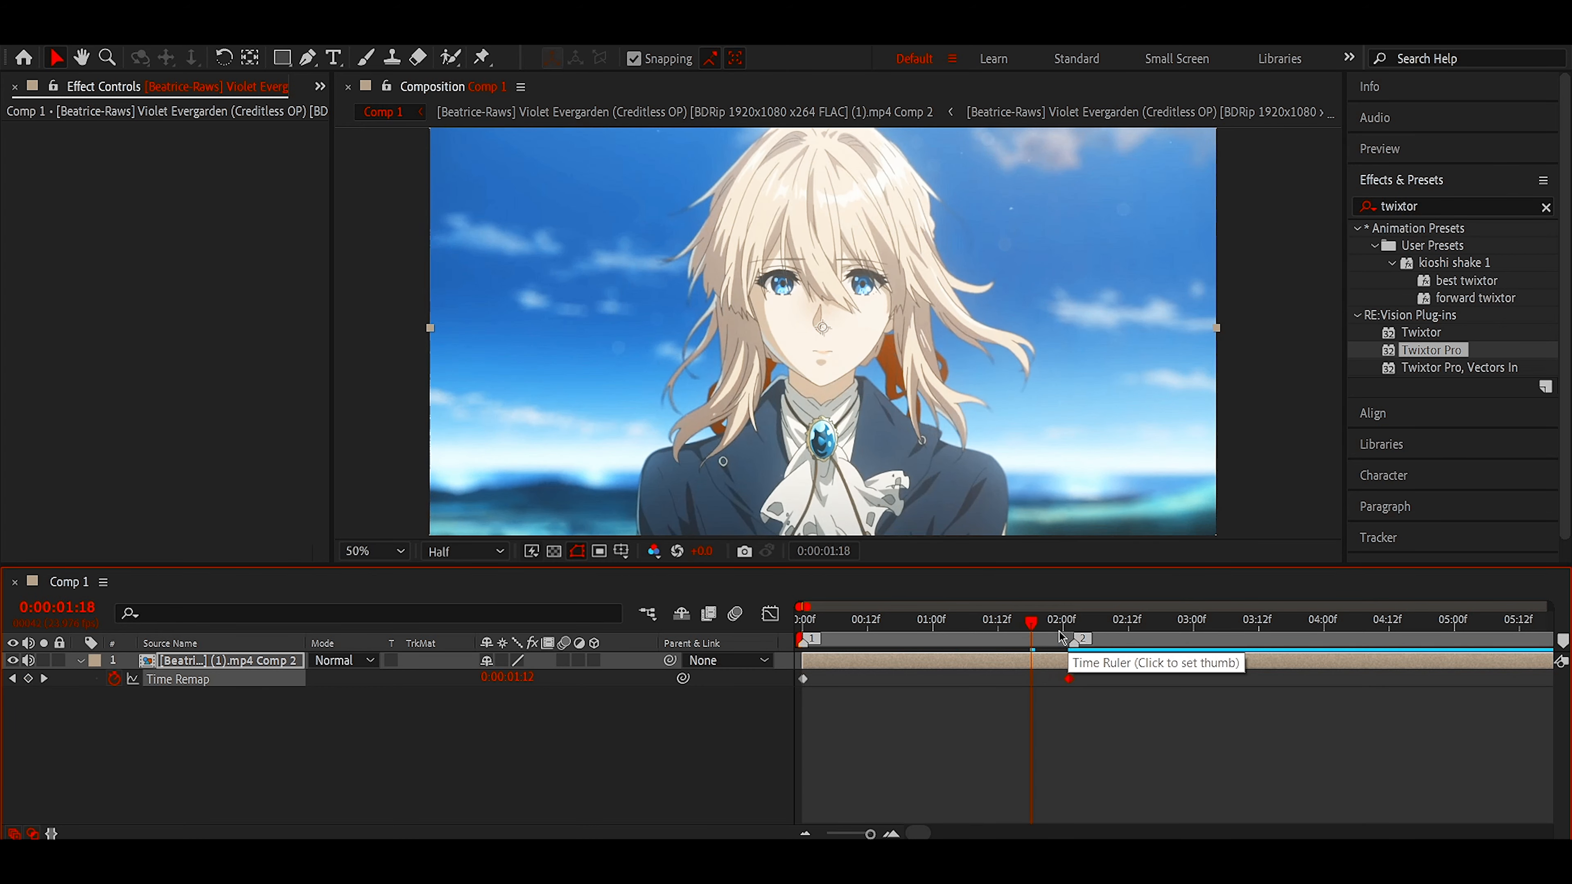
- Split the layer just after its last Time Remap keyframe at marker 2 and delete the remaining part
left_click(1069, 621)
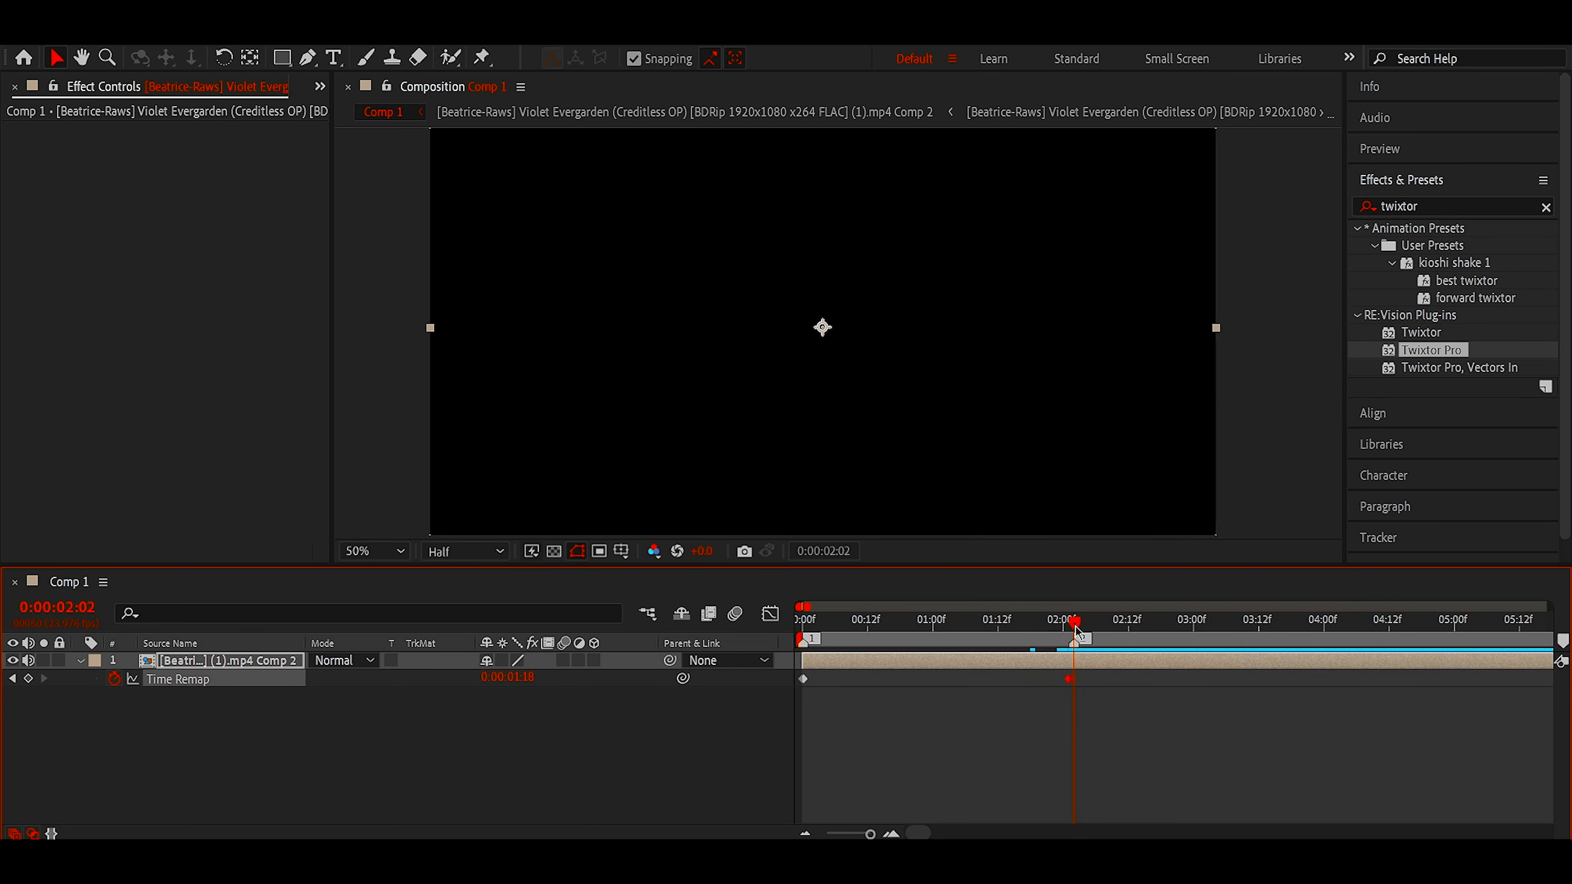
key("ctrl+shift+d")
key("Delete")
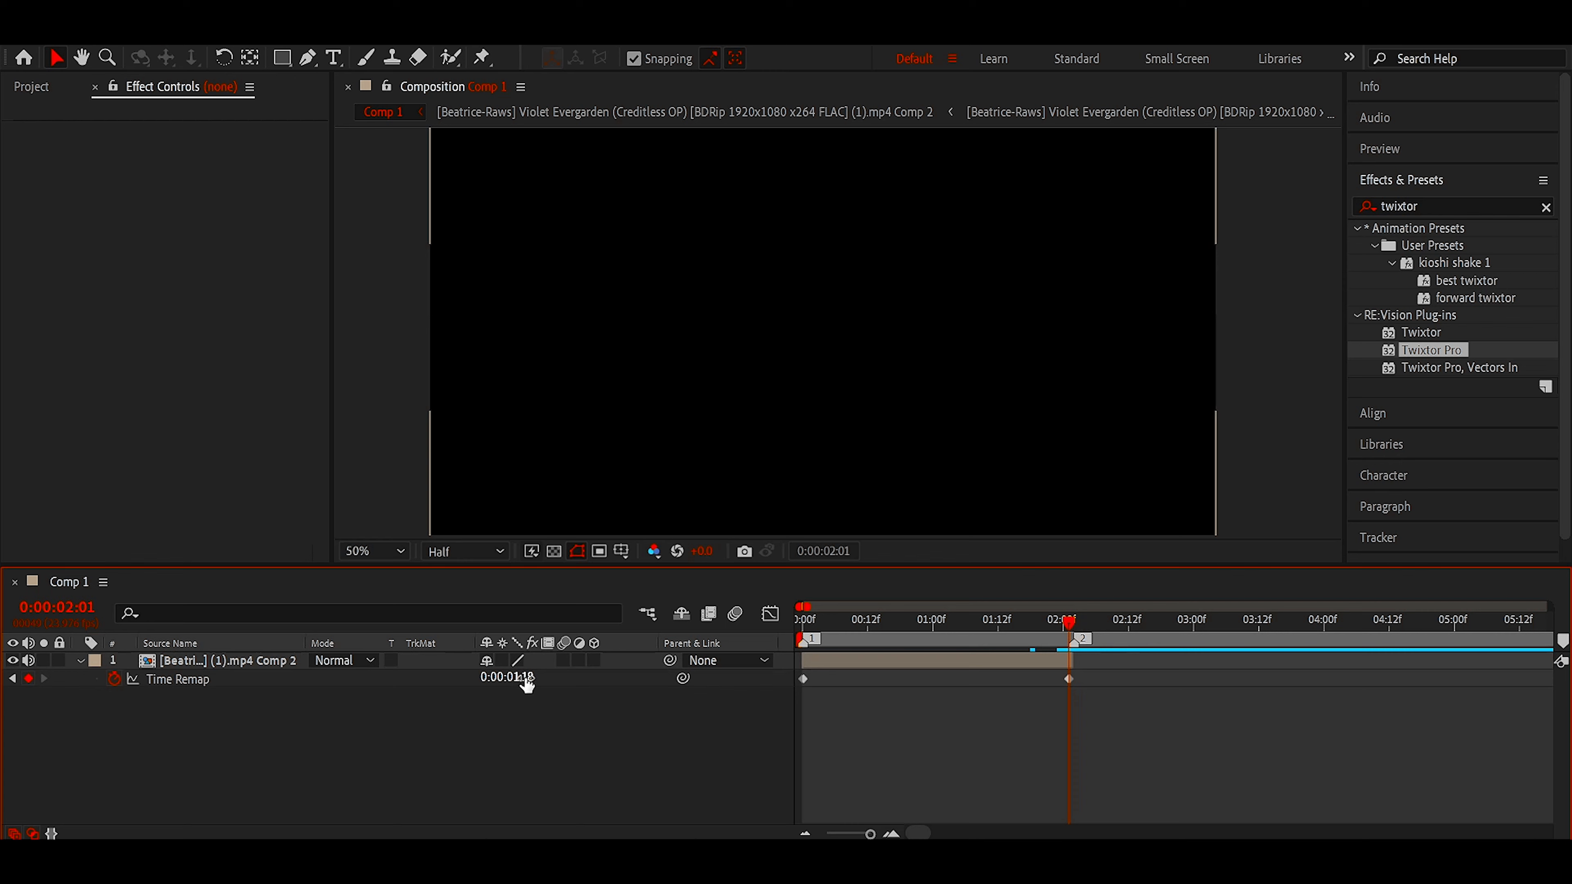
- Set the last Time Remap keyframe's value to 0:00:01:17
left_click_drag(520, 679, 520, 679)
left_click(518, 678)
key("Escape")
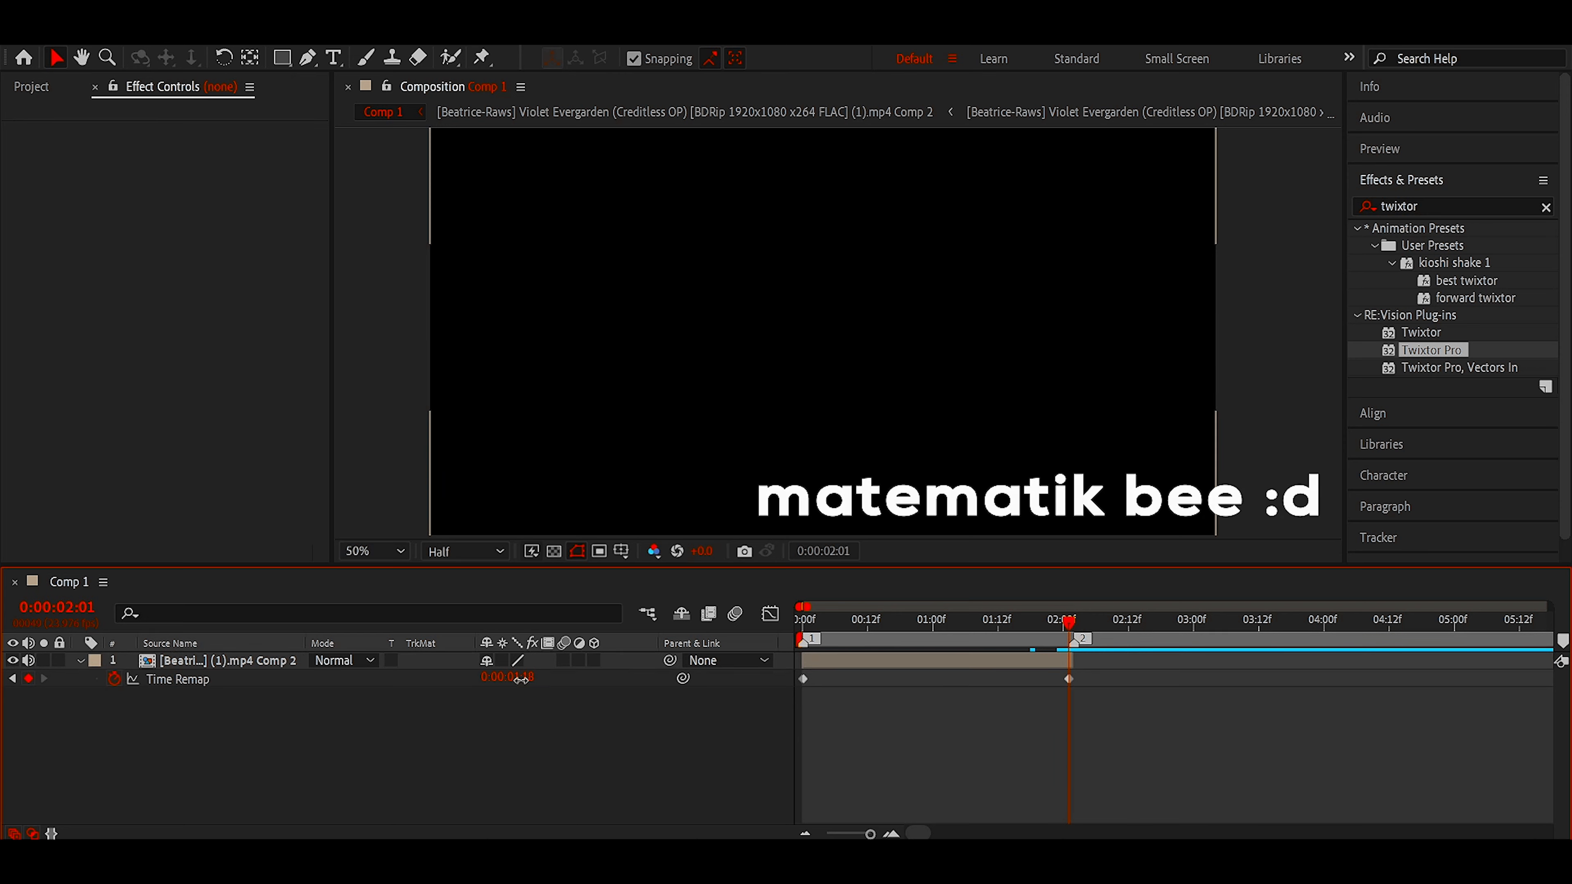
left_click_drag(519, 679, 520, 680)
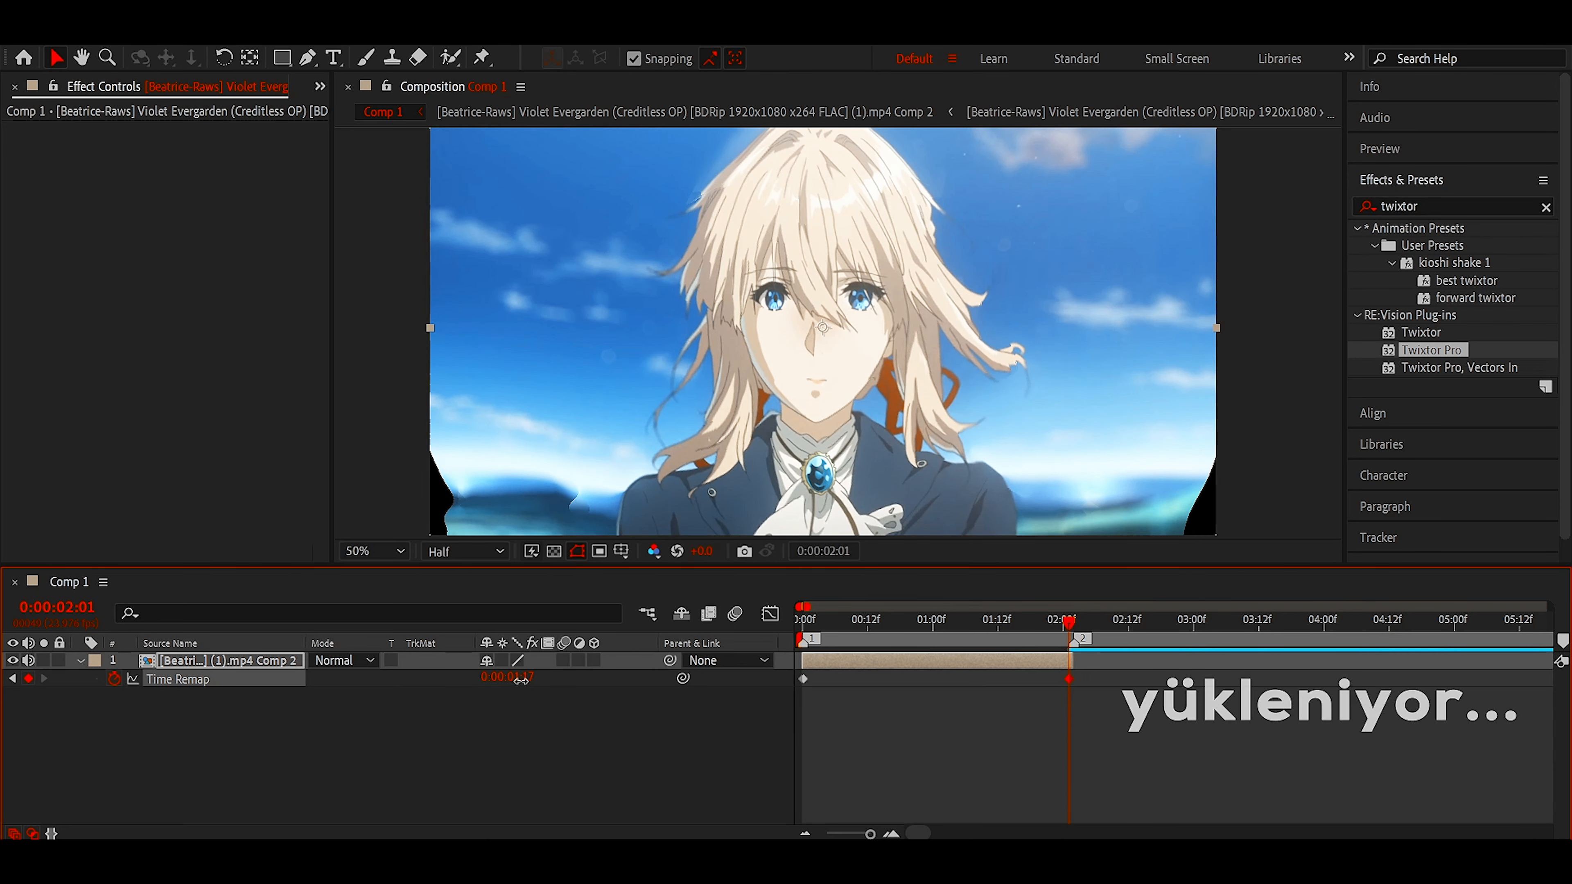
left_click(520, 681)
key("Return")
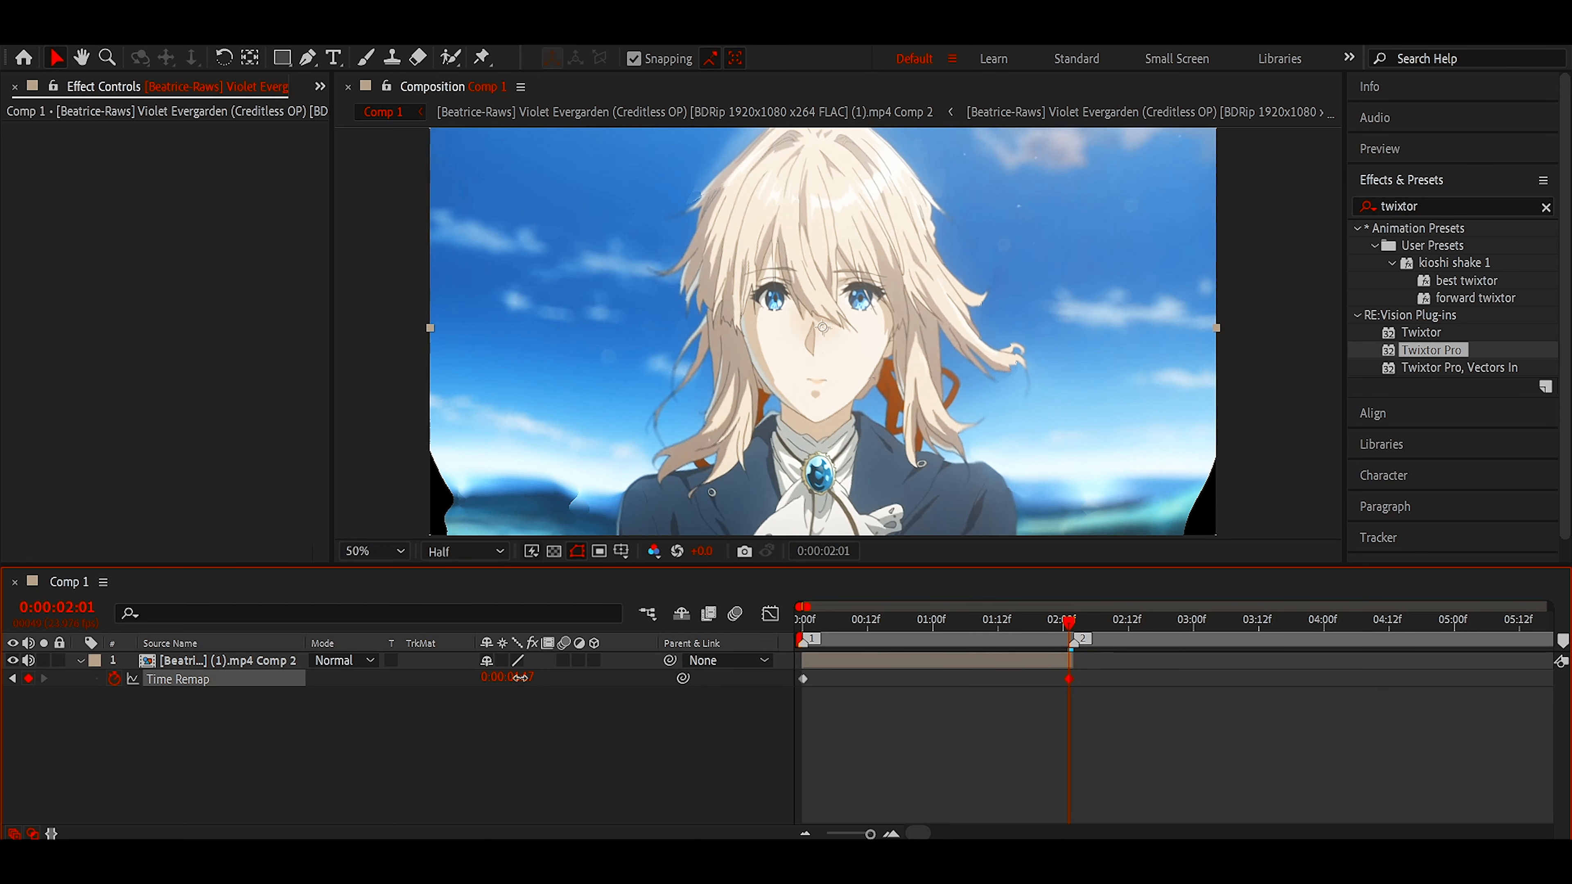
left_click_drag(524, 677, 521, 673)
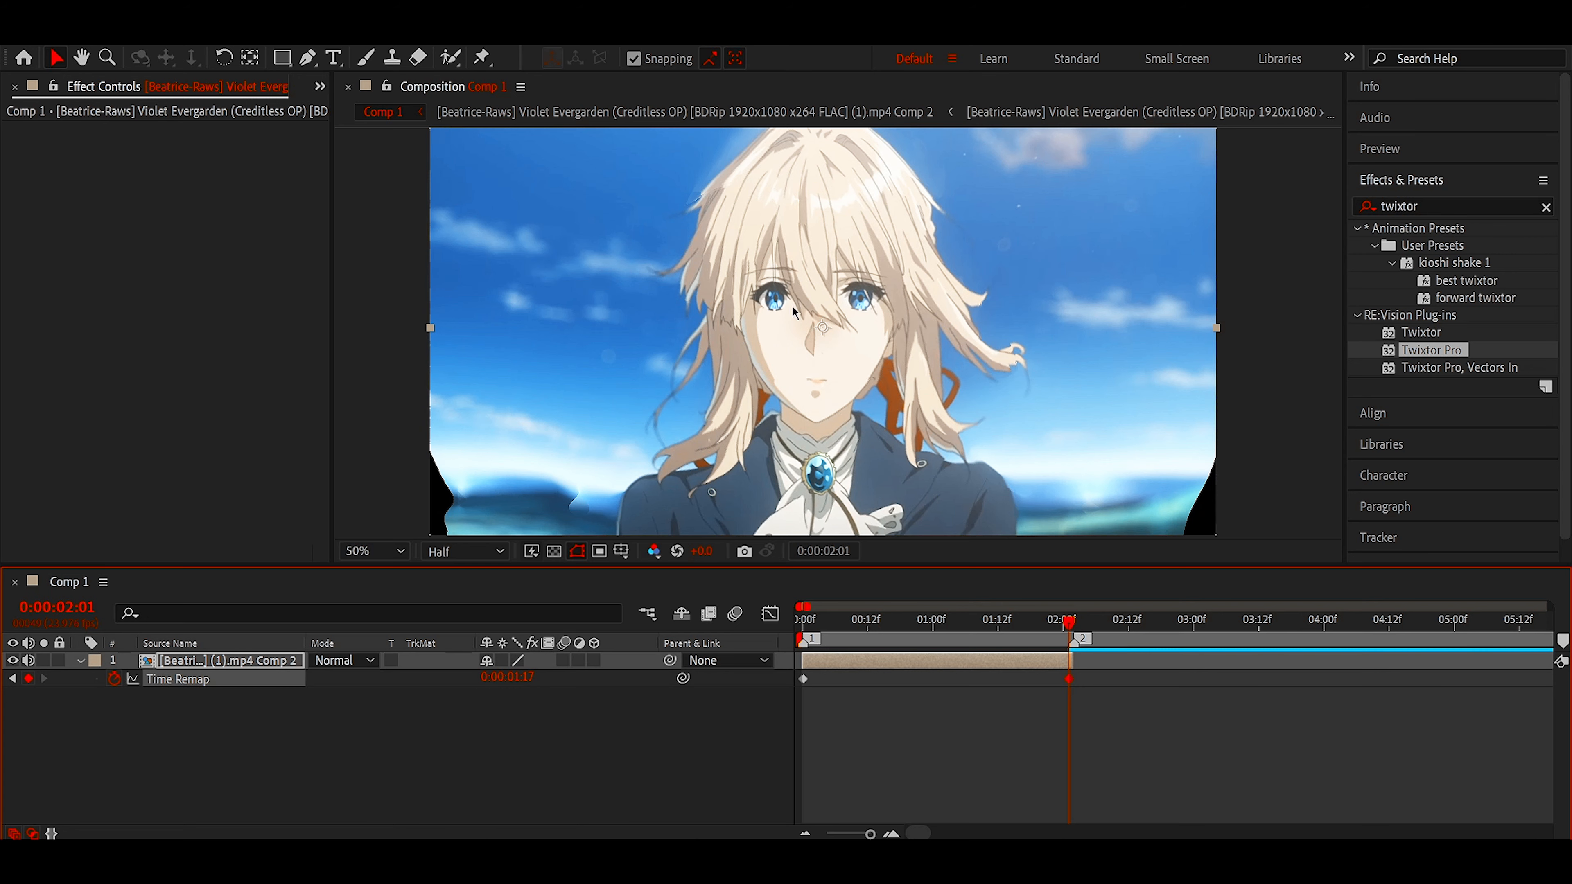
- Set the Time Remap value of the keyframe at 0:00:02:01 to 0:00:01:15
key("space")
left_click_drag(880, 367, 900, 329)
left_click_drag(842, 231, 844, 284)
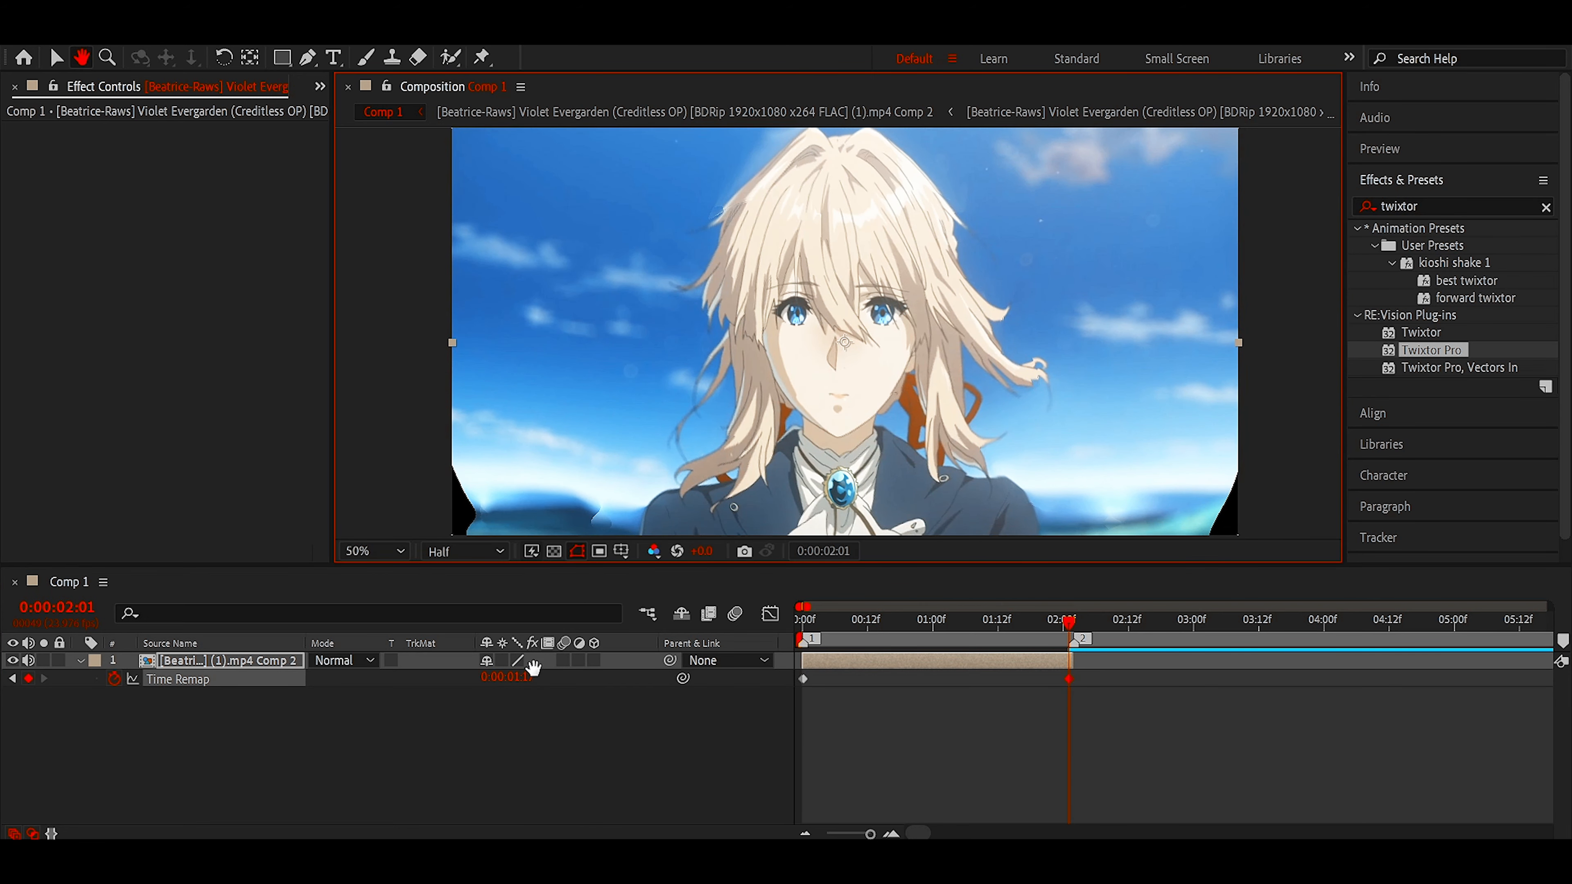
key("v")
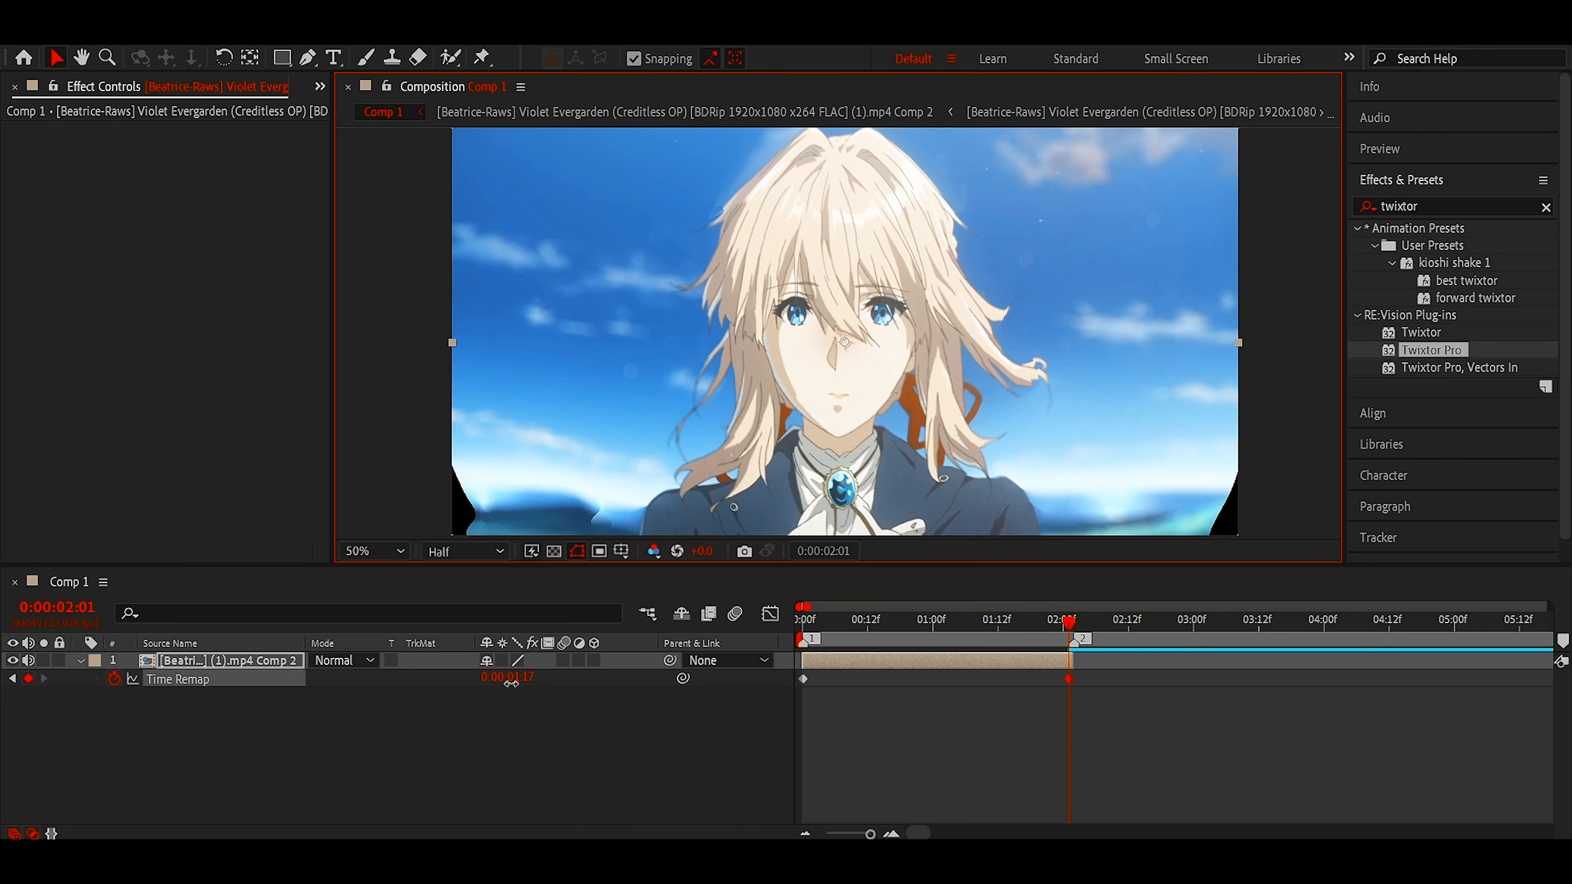
left_click(507, 677)
left_click(628, 745)
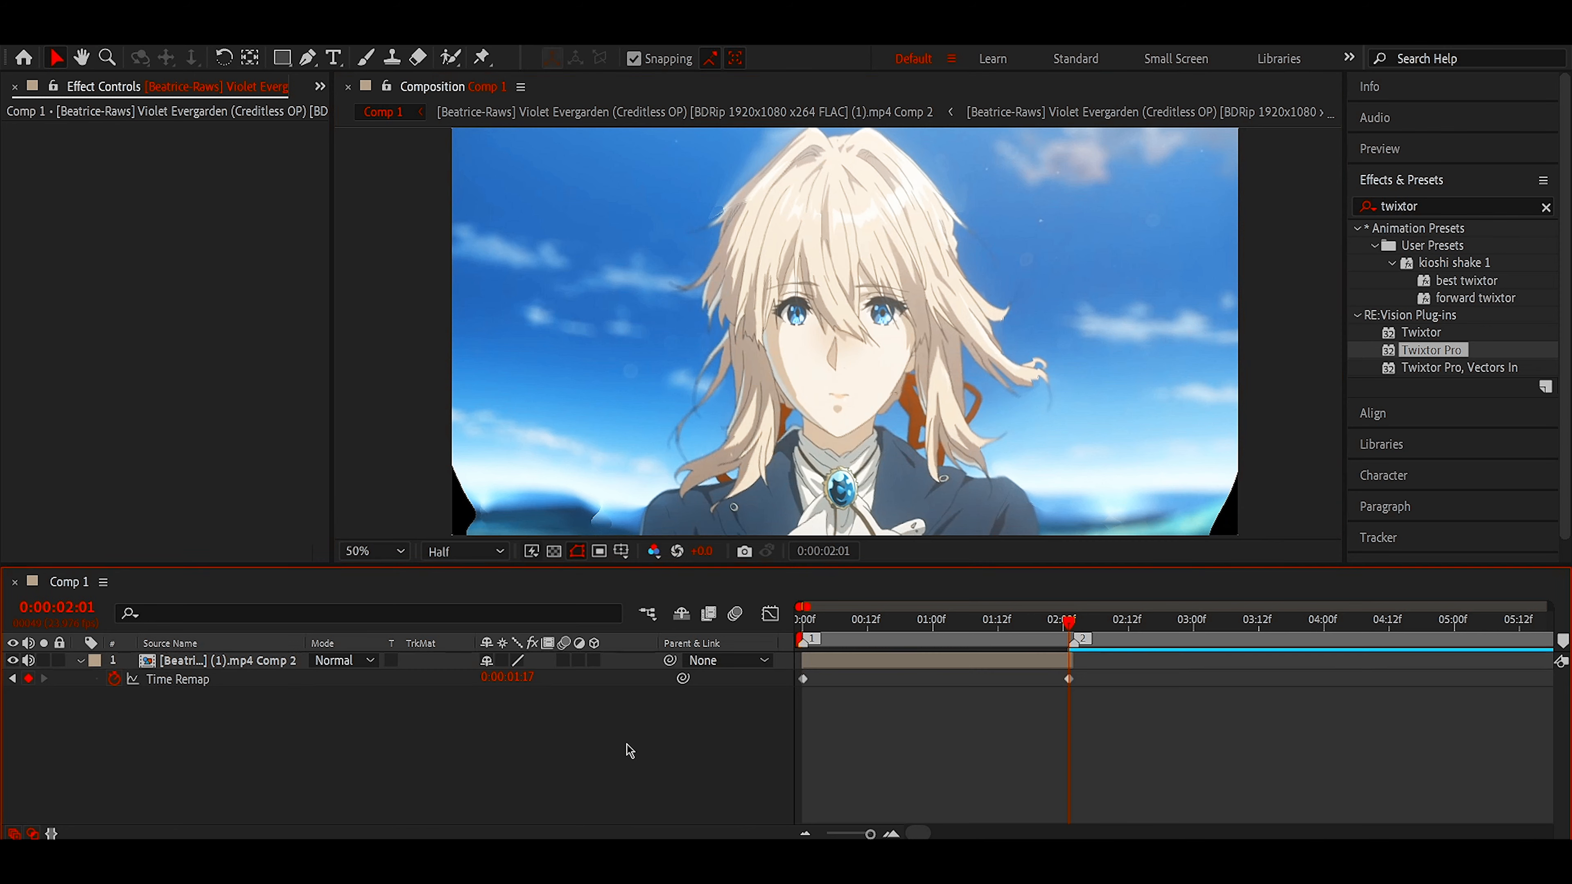
left_click_drag(522, 685, 520, 682)
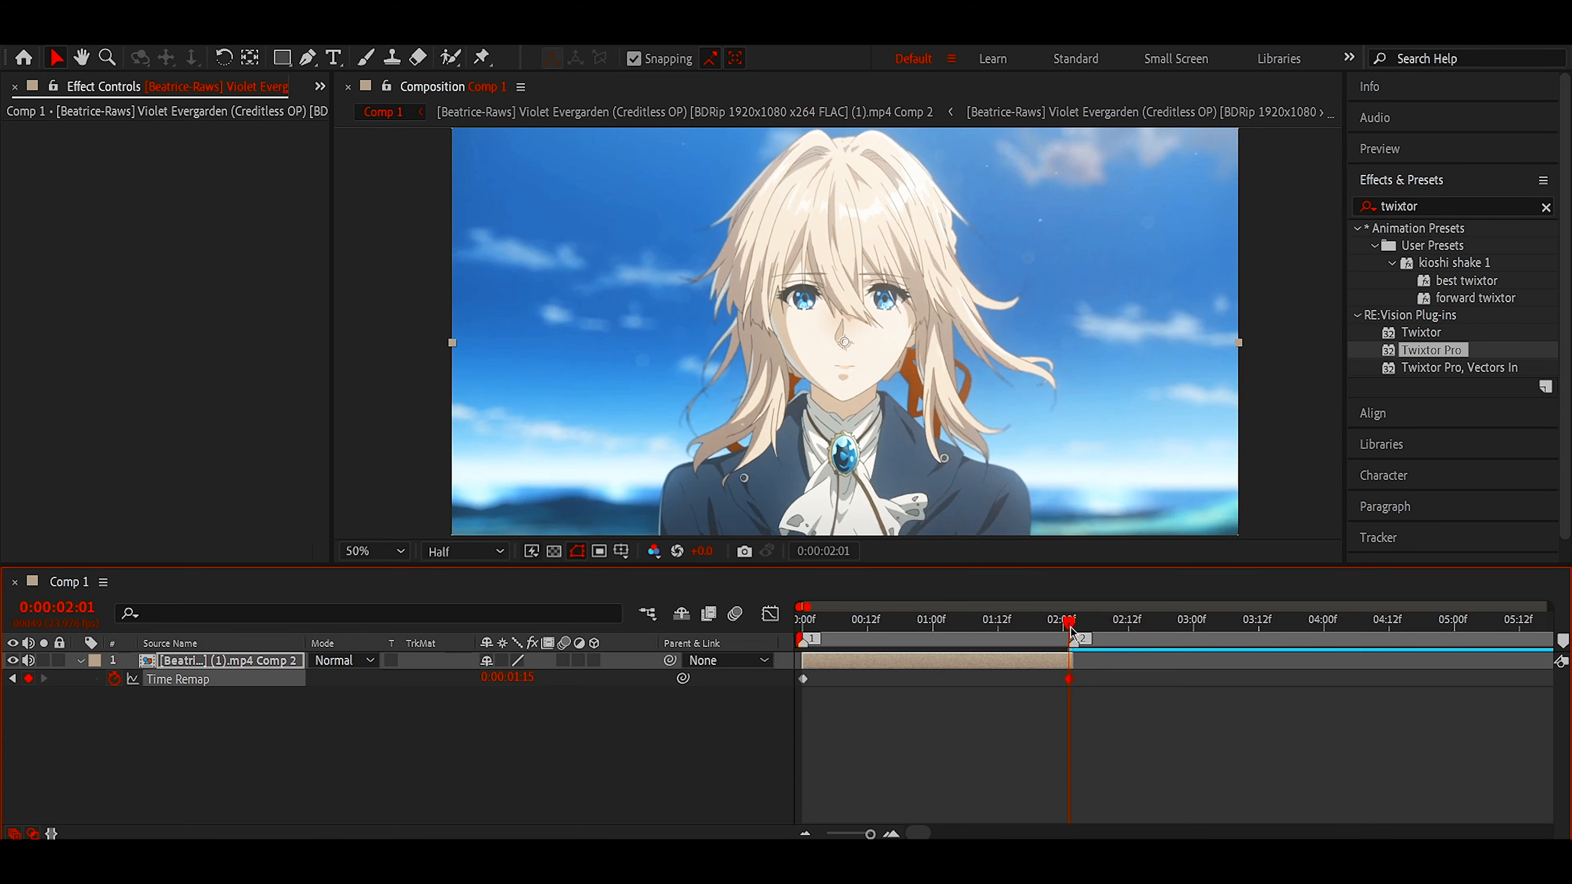
- End the work area at the trimmed layer's end and preview the clip
mouse_move(1072, 631)
left_mouse_down()
mouse_move(961, 624)
mouse_move(1059, 624)
mouse_move(1069, 641)
left_mouse_up()
key("n")
key("space")
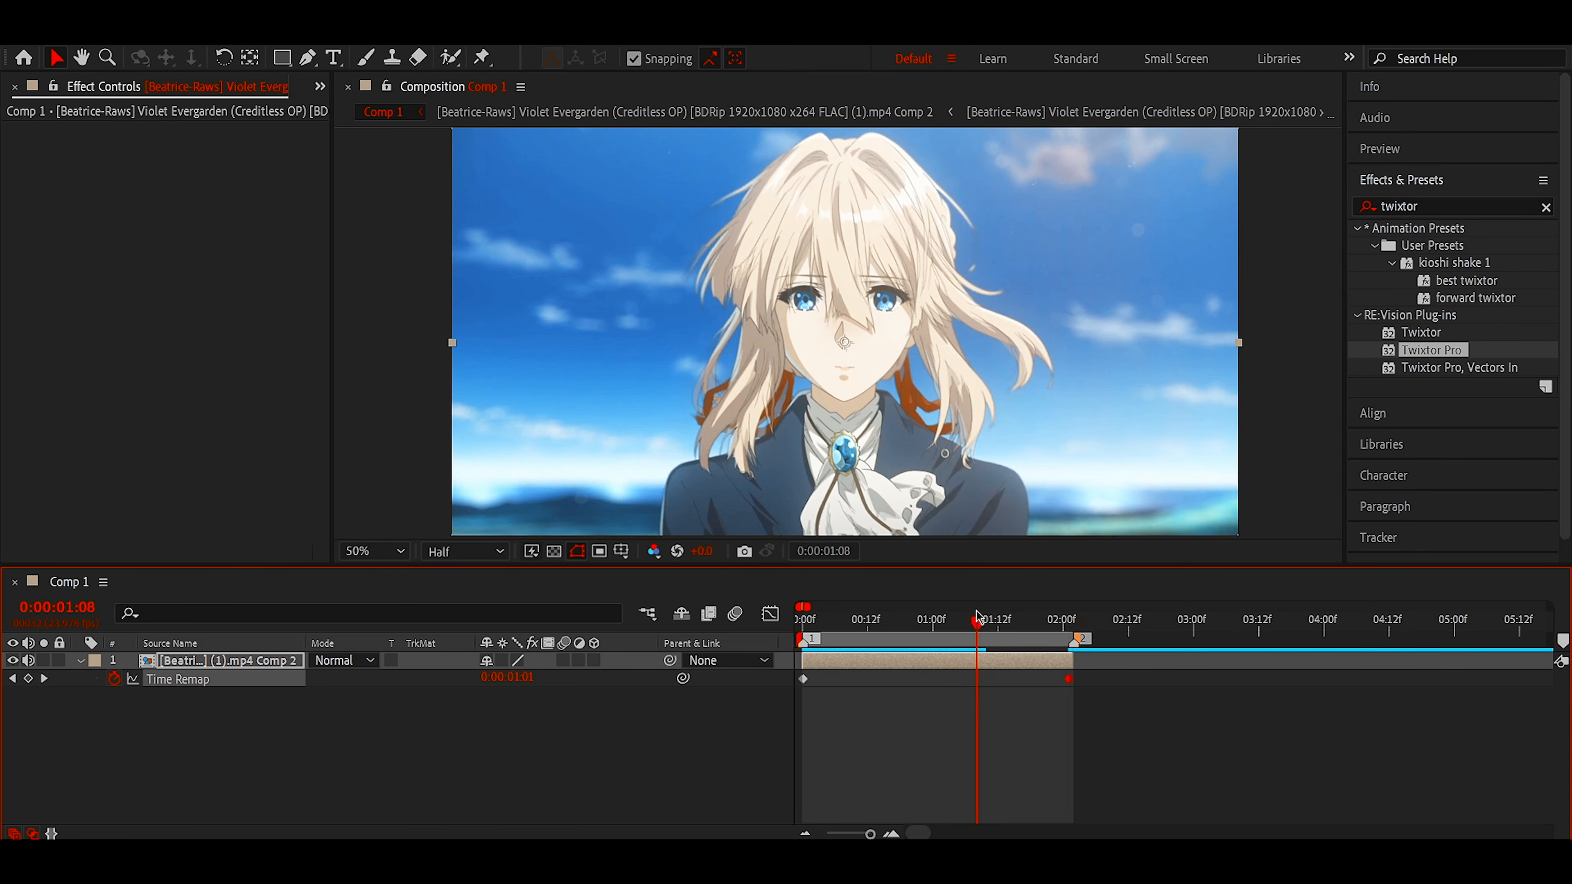
- Examine the hair edges at up to 200% magnification around 0:00:01:05, and play the preview again
scroll(987, 434, "up", 2)
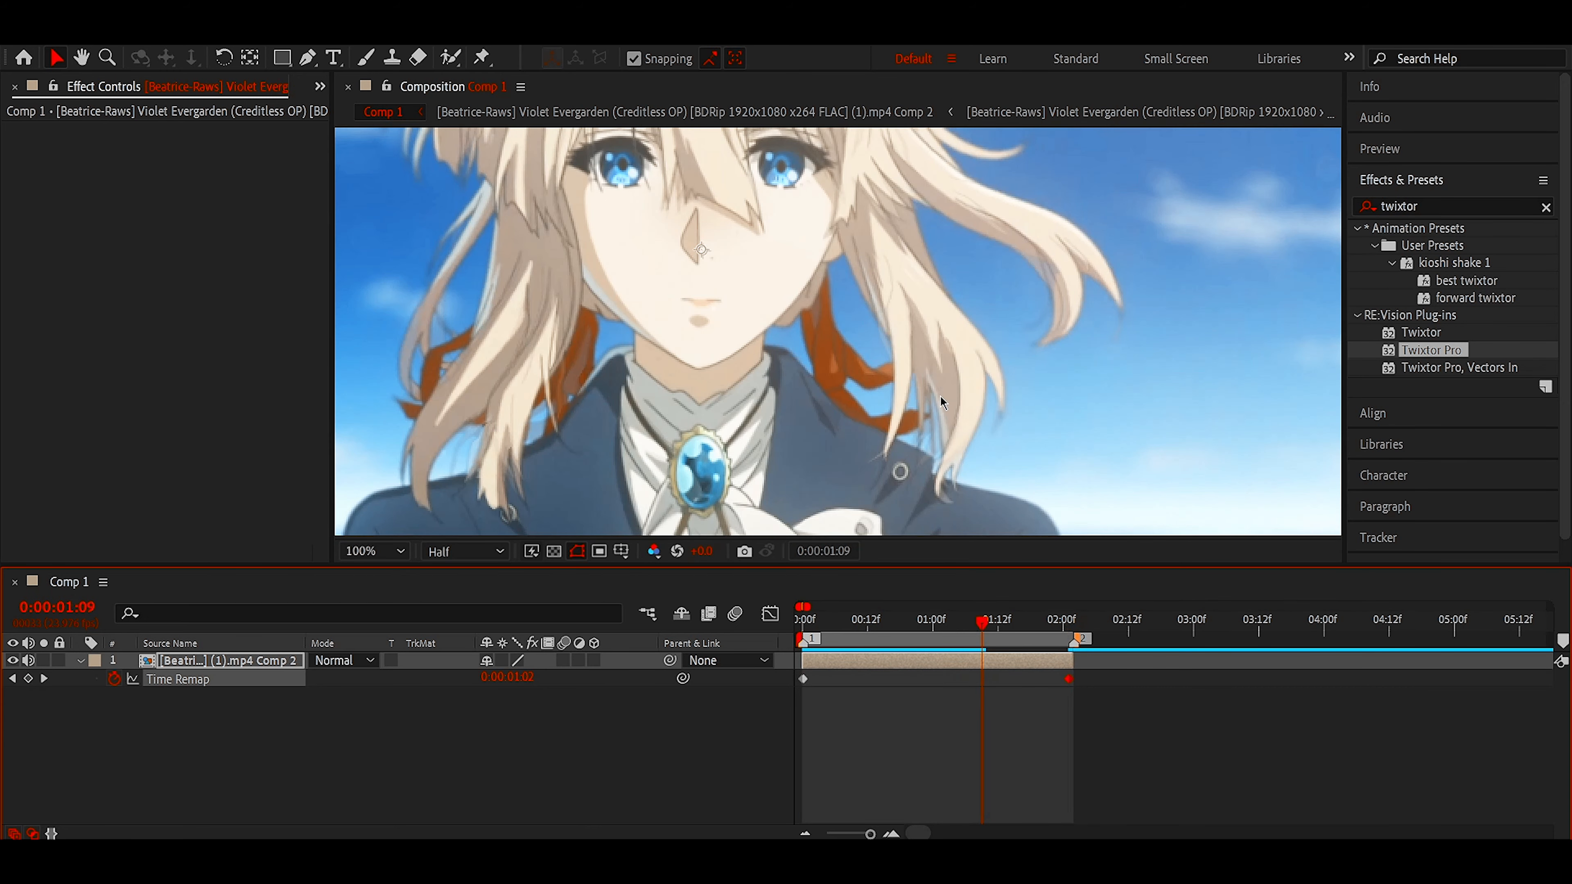
scroll(922, 409, "up", 2)
left_click_drag(981, 631, 960, 629)
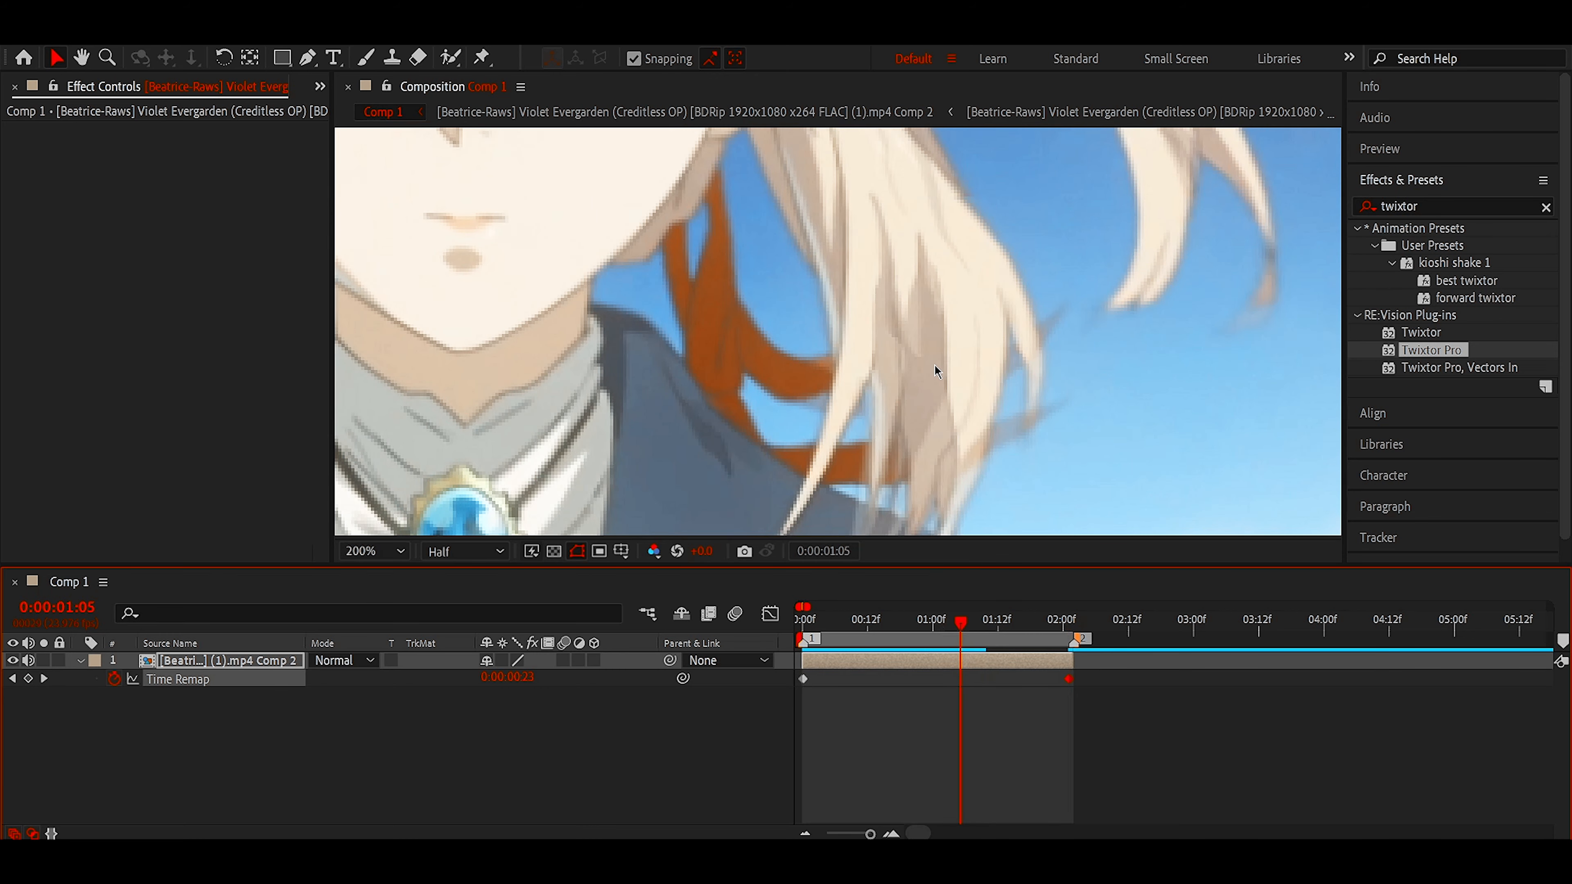
left_click_drag(935, 363, 909, 328)
scroll(683, 325, "down", 2)
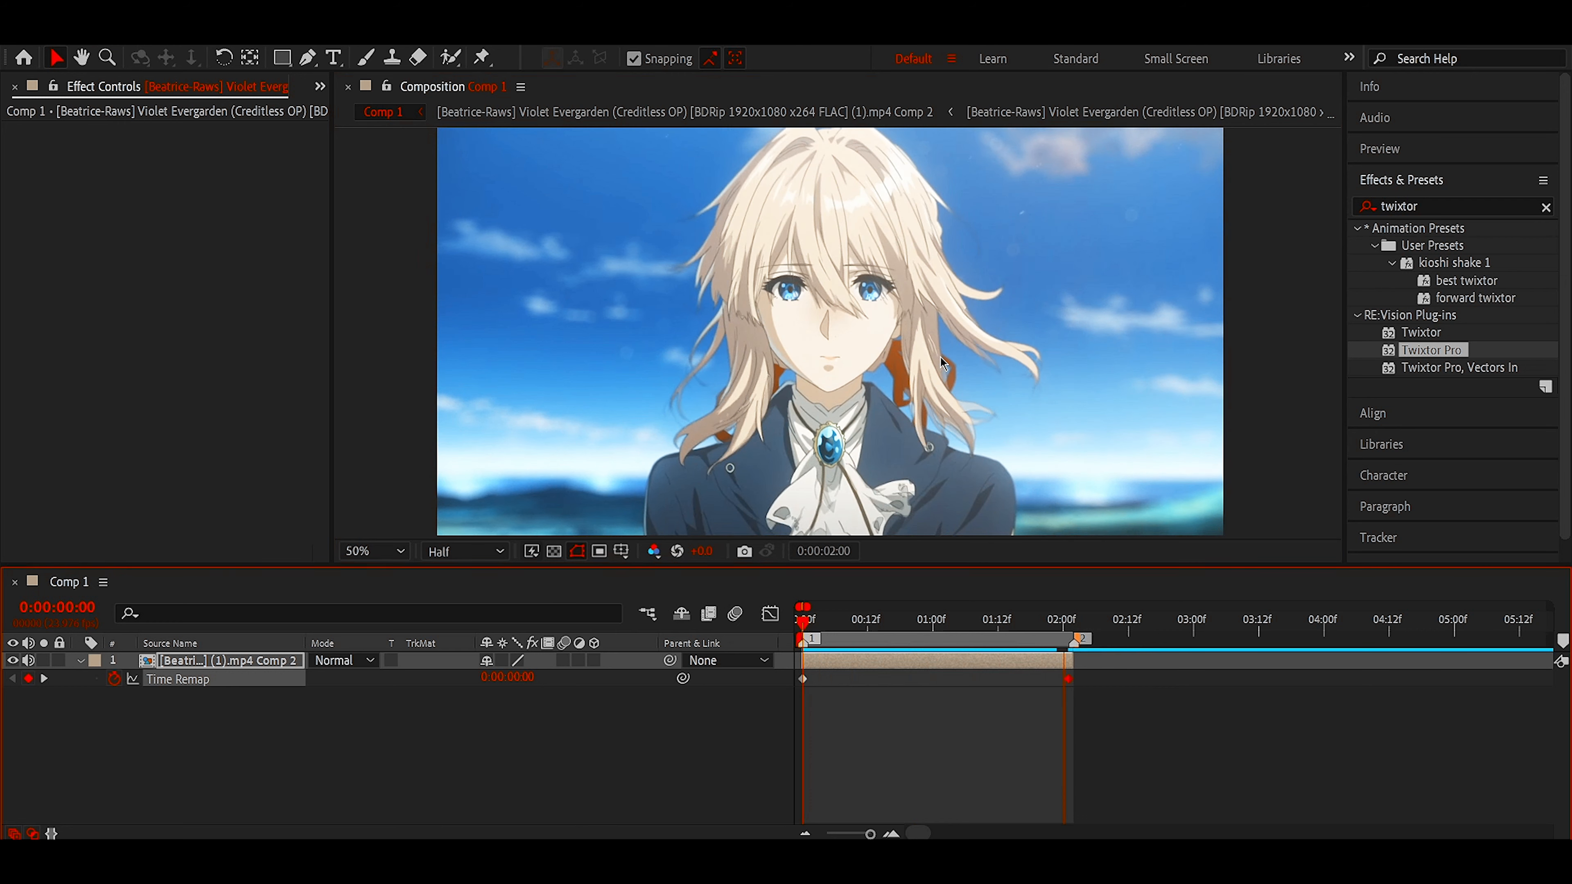
key("space")
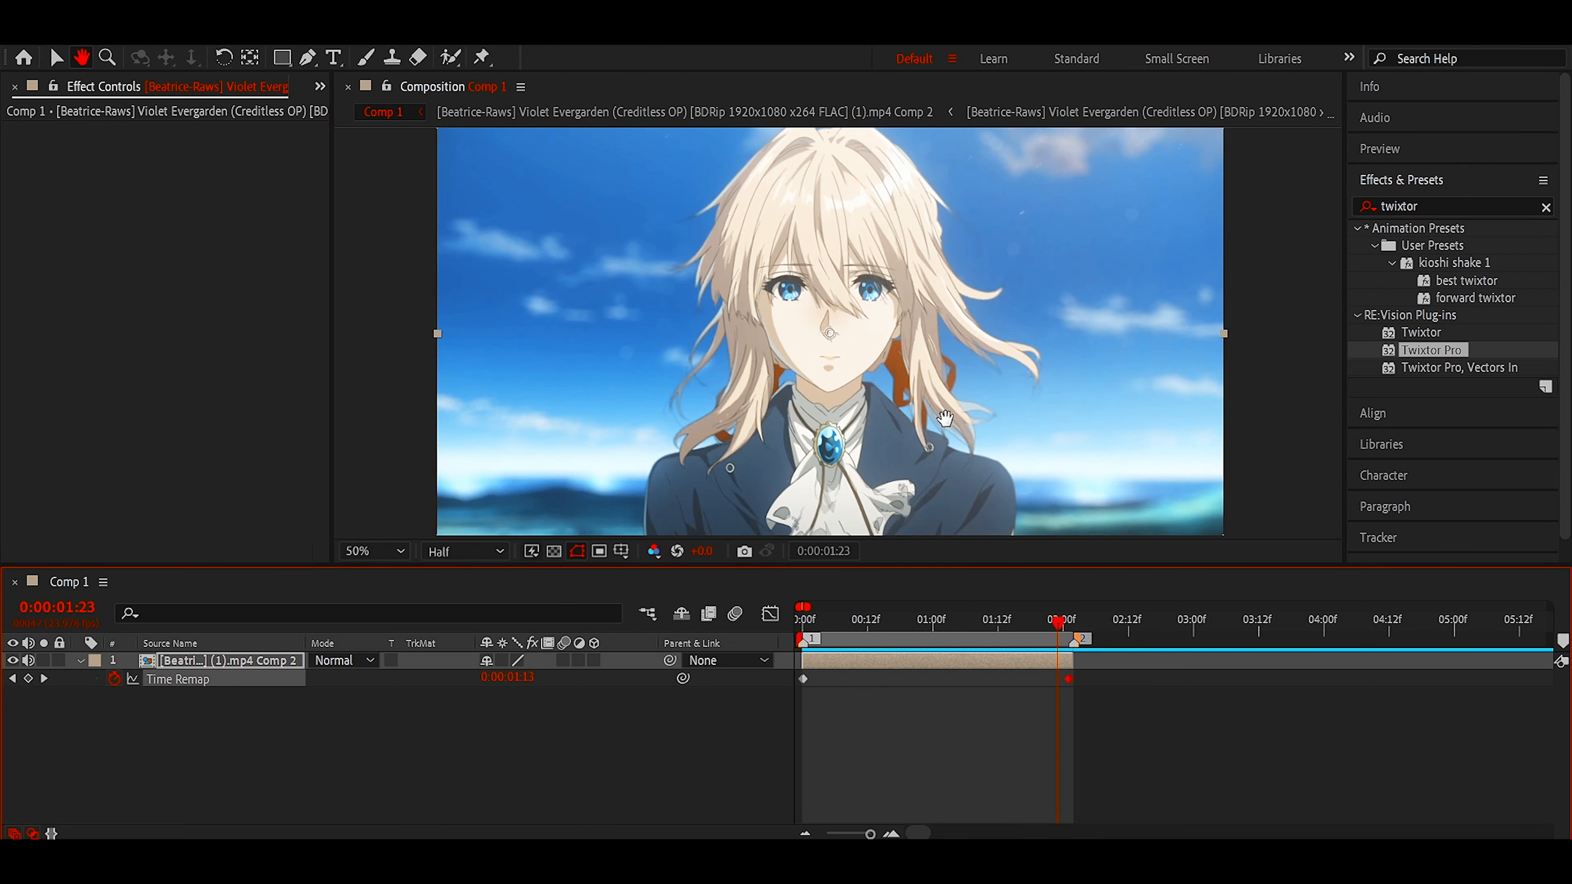
- Return the work area's start to 0:00:00:00 and preview the whole range
key("b")
key("Home")
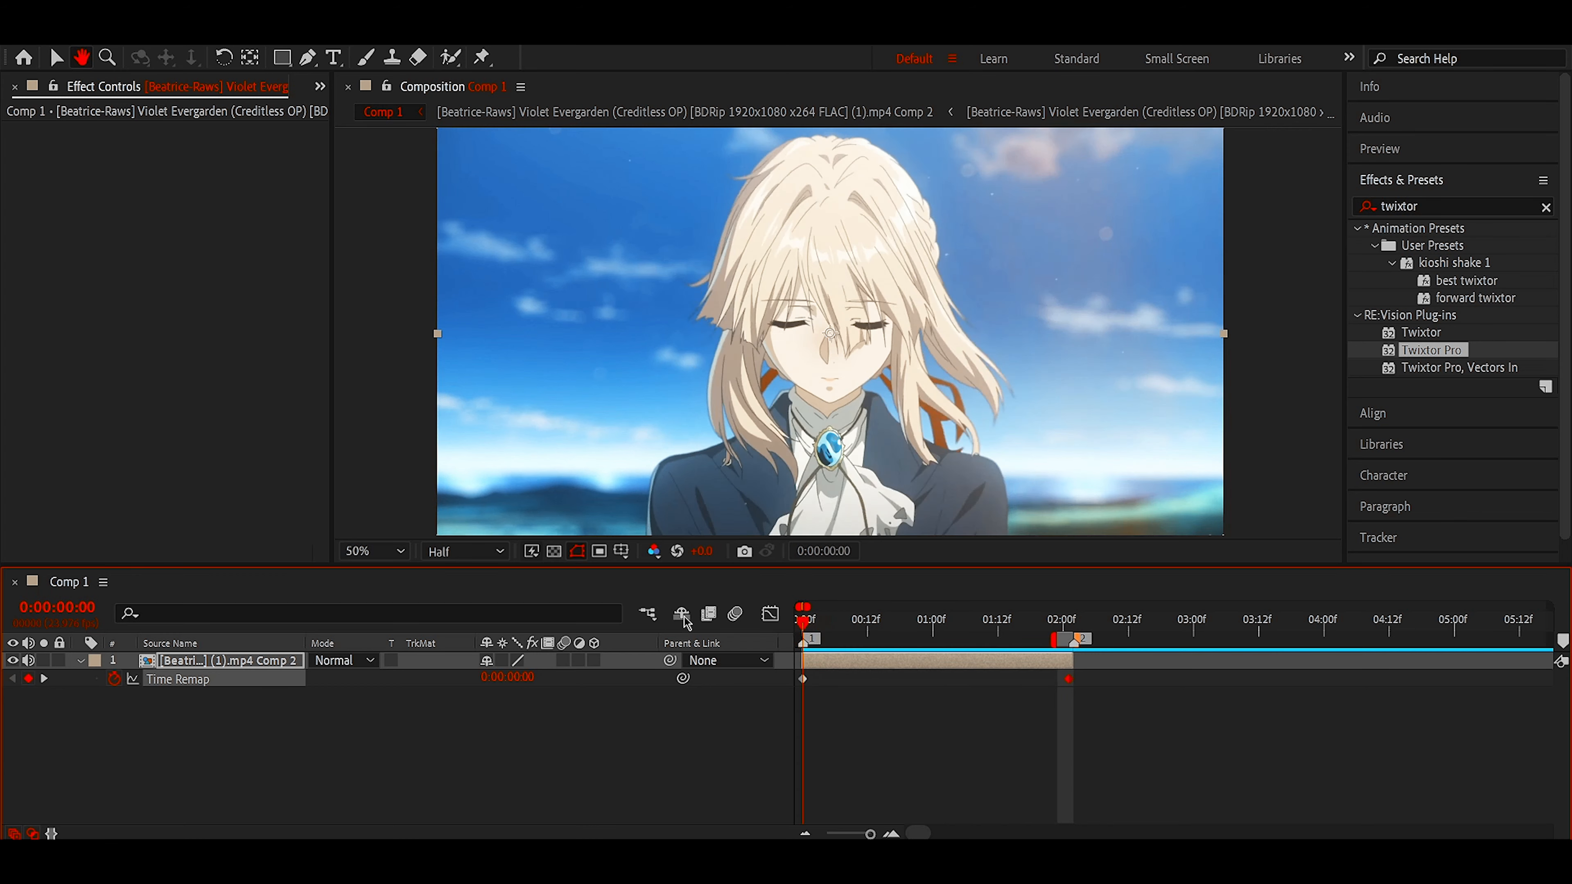
key("b")
key("space")
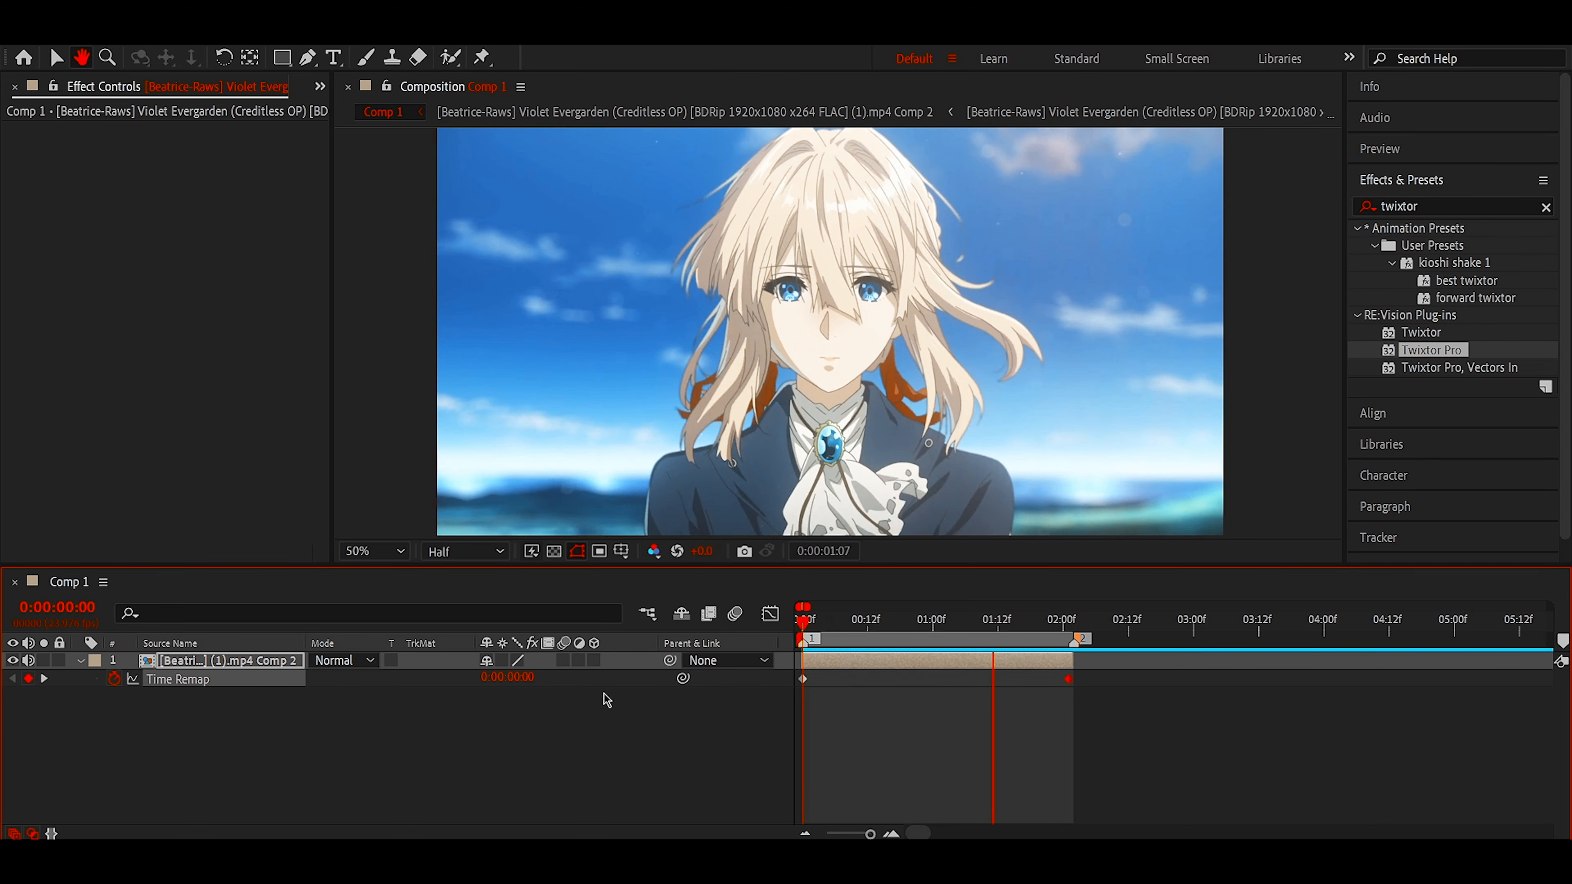
key("space")
- Apply Easy Ease to both Time Remap keyframes and show their curve in the Graph Editor
left_click(218, 682)
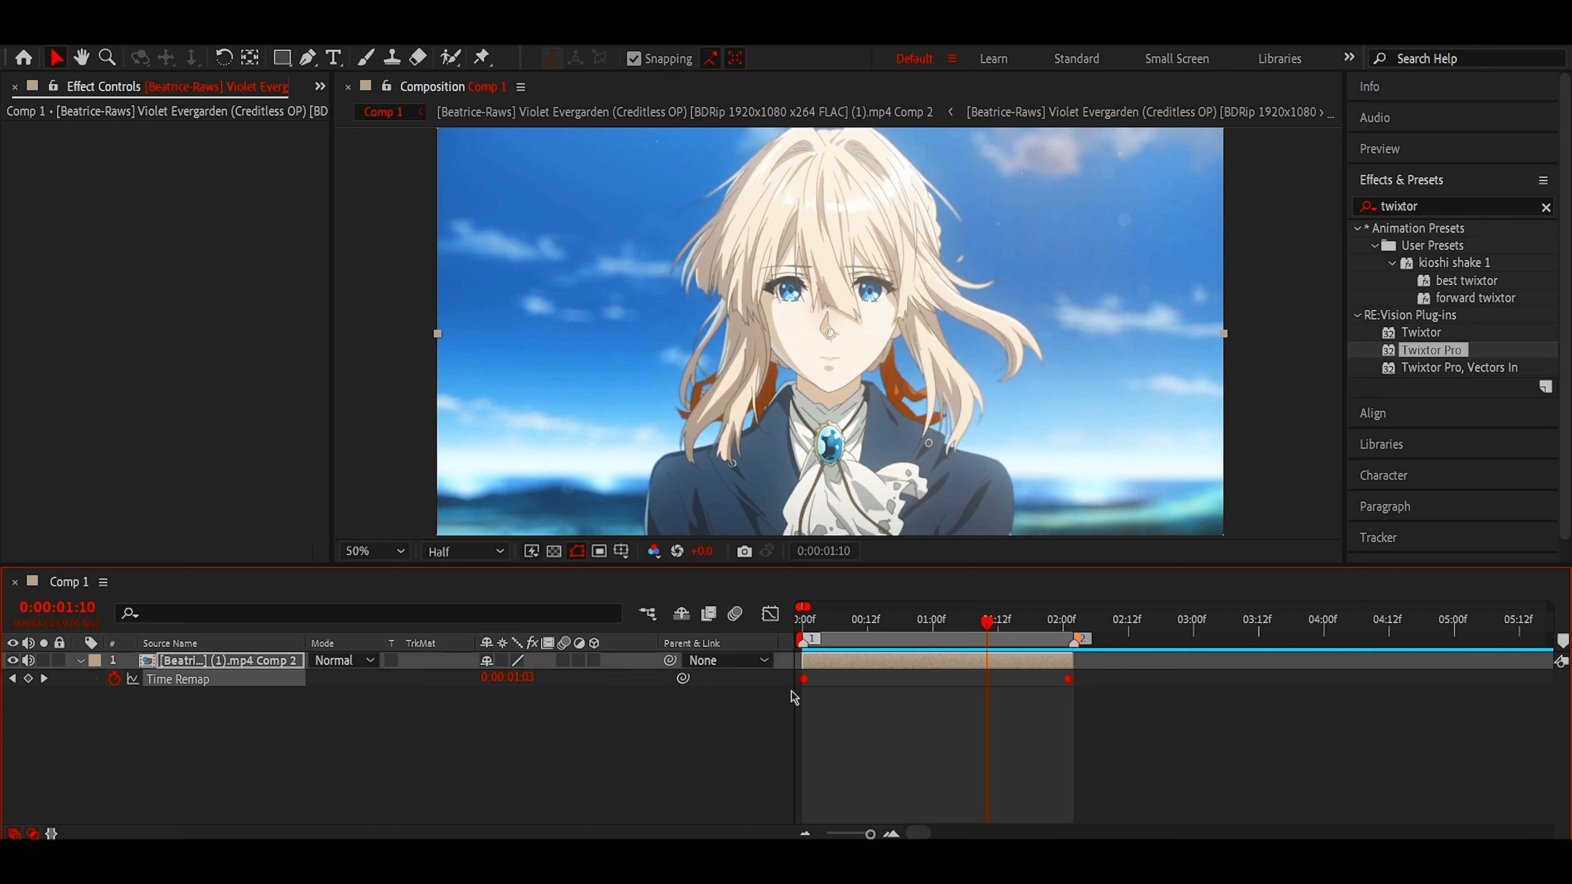
left_click(1145, 679)
left_click_drag(1113, 675, 782, 686)
left_click(770, 614)
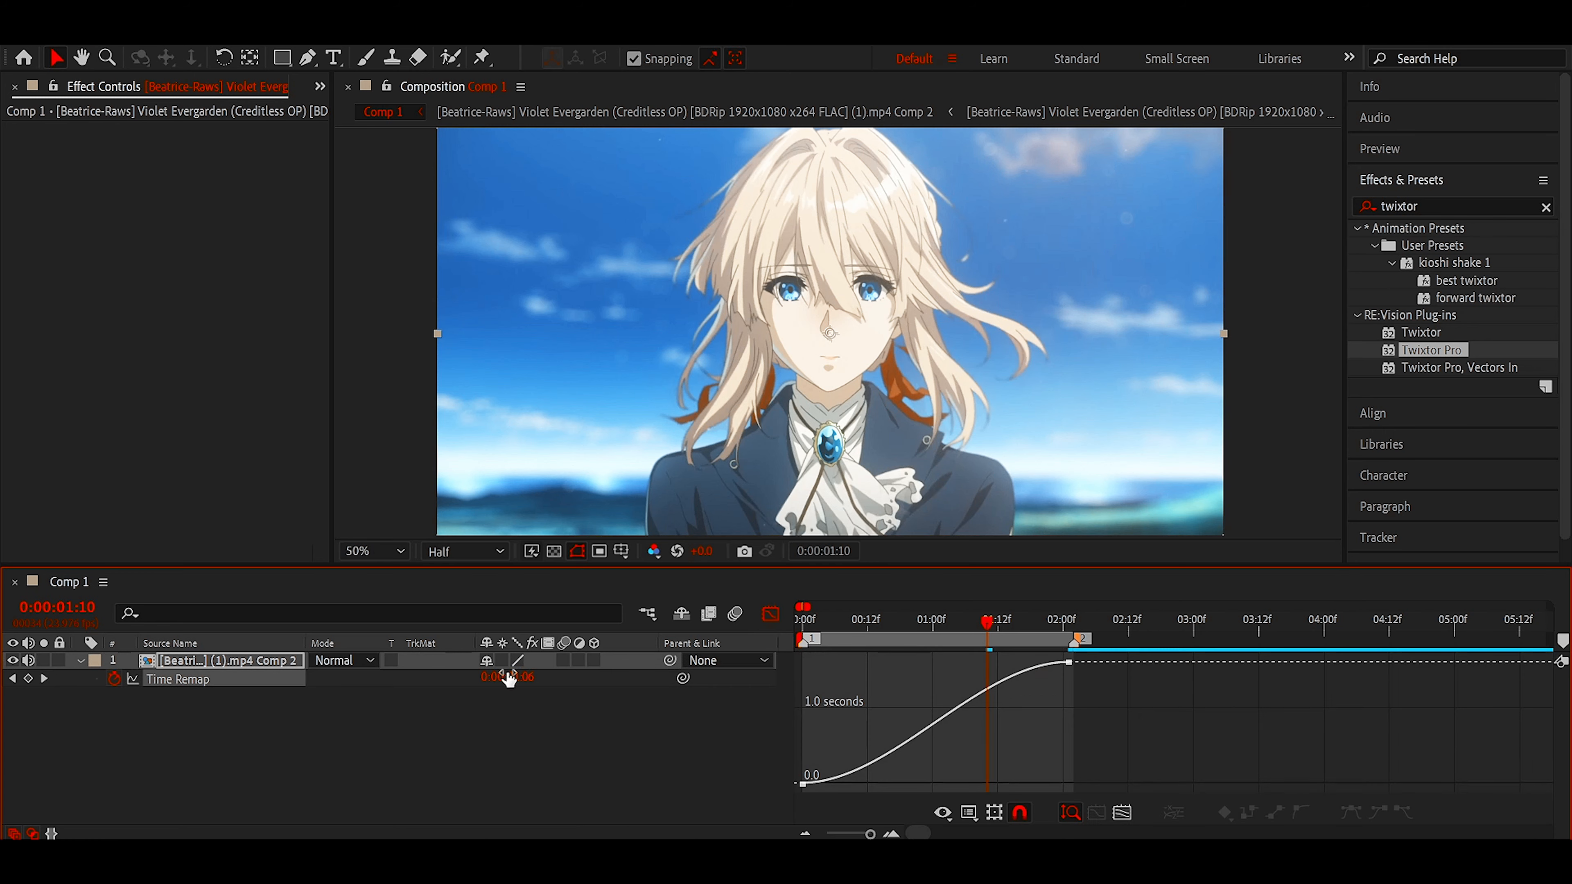
- Shape the Time Remap curve with a steep start, a flatter middle and a steep end by adjusting both keyframes' handles
left_click(802, 783)
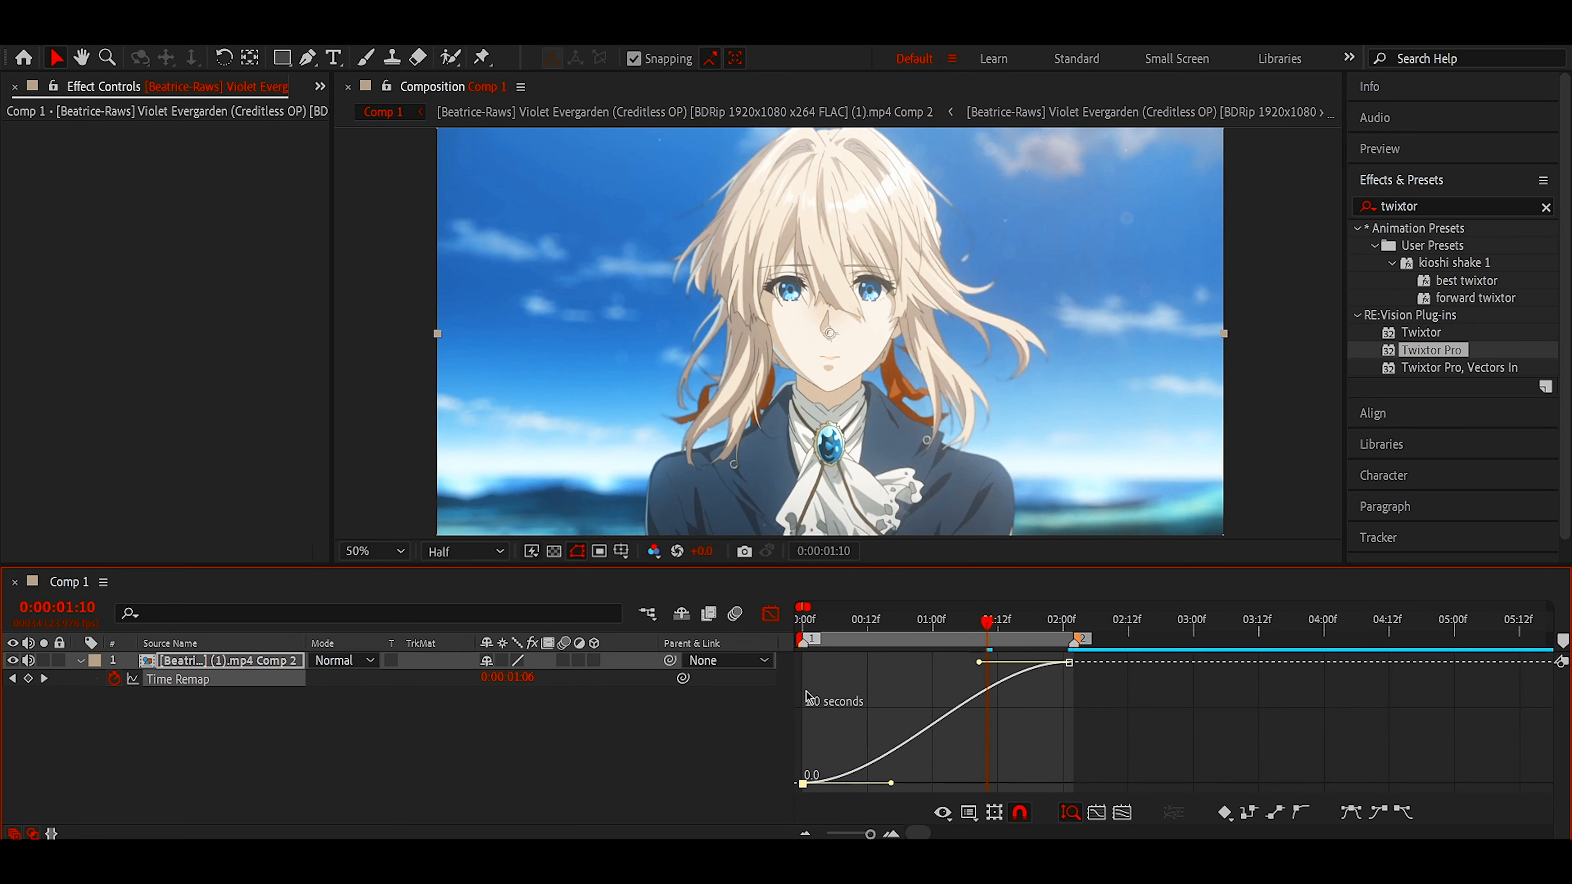
left_click_drag(891, 784, 807, 712)
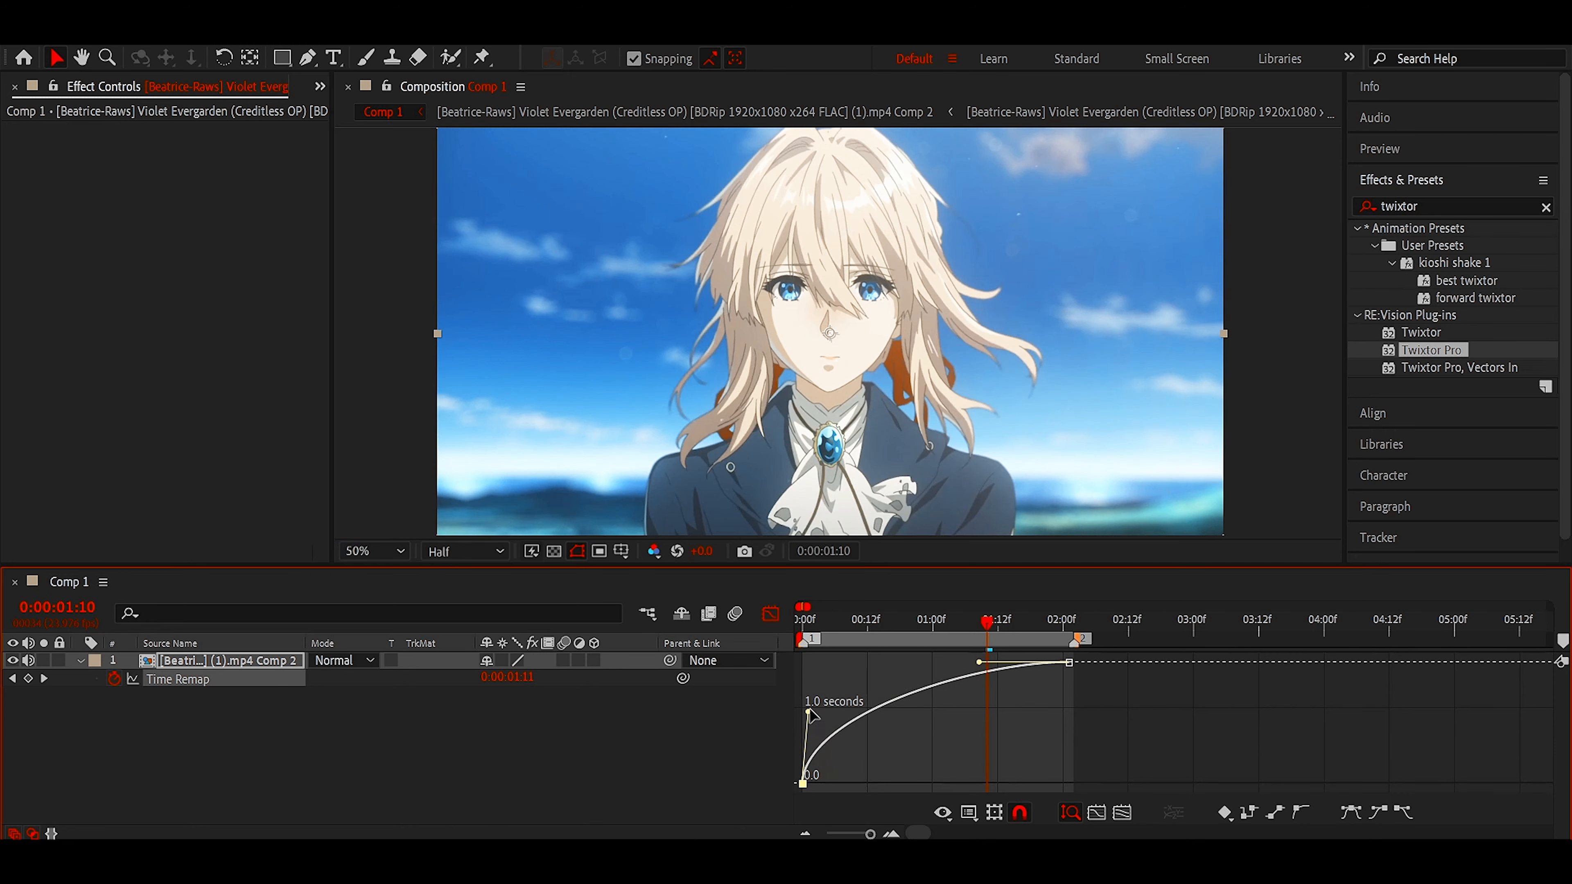
left_click_drag(976, 670, 1065, 746)
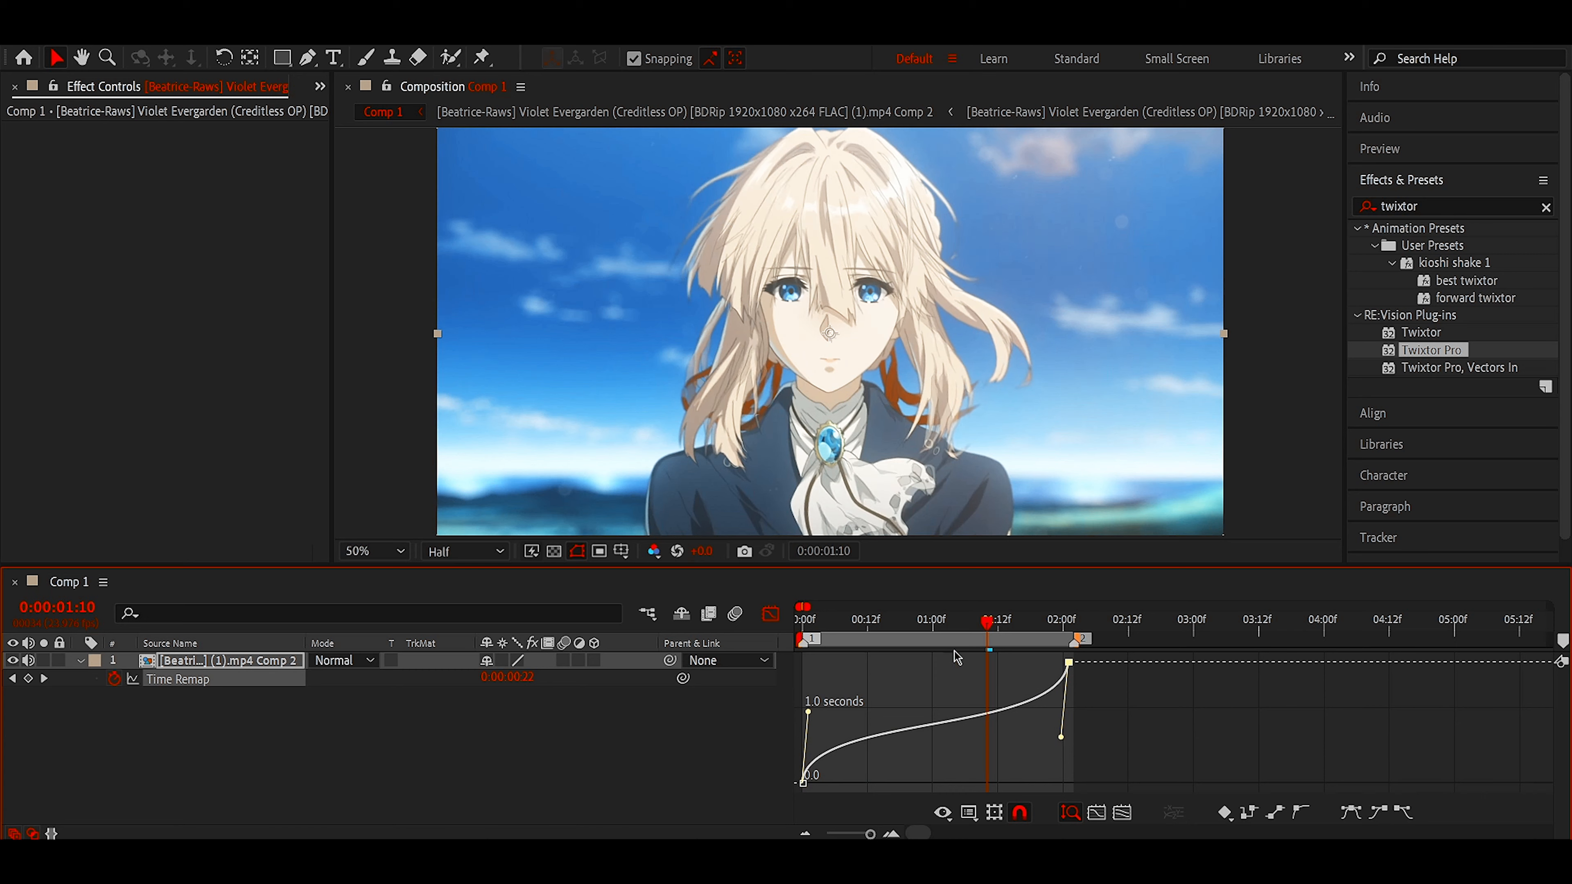
- Scrub and play the retimed clip from 0:00:00:00 to check the new speed curve, and close the Graph Editor
left_click_drag(885, 633, 800, 633)
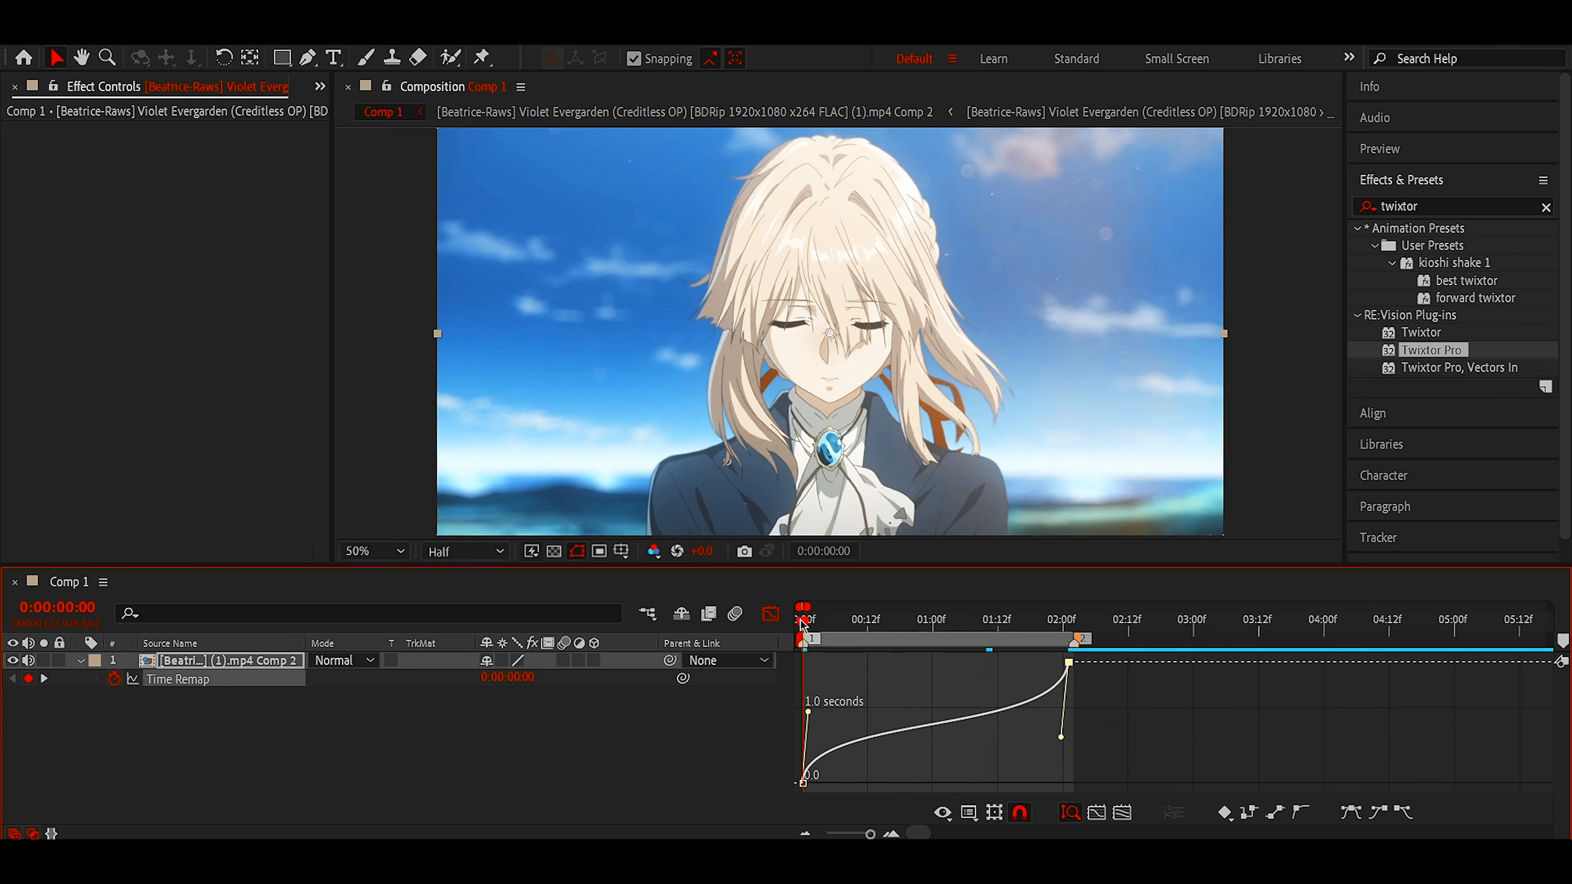
left_click_drag(803, 626, 1071, 629)
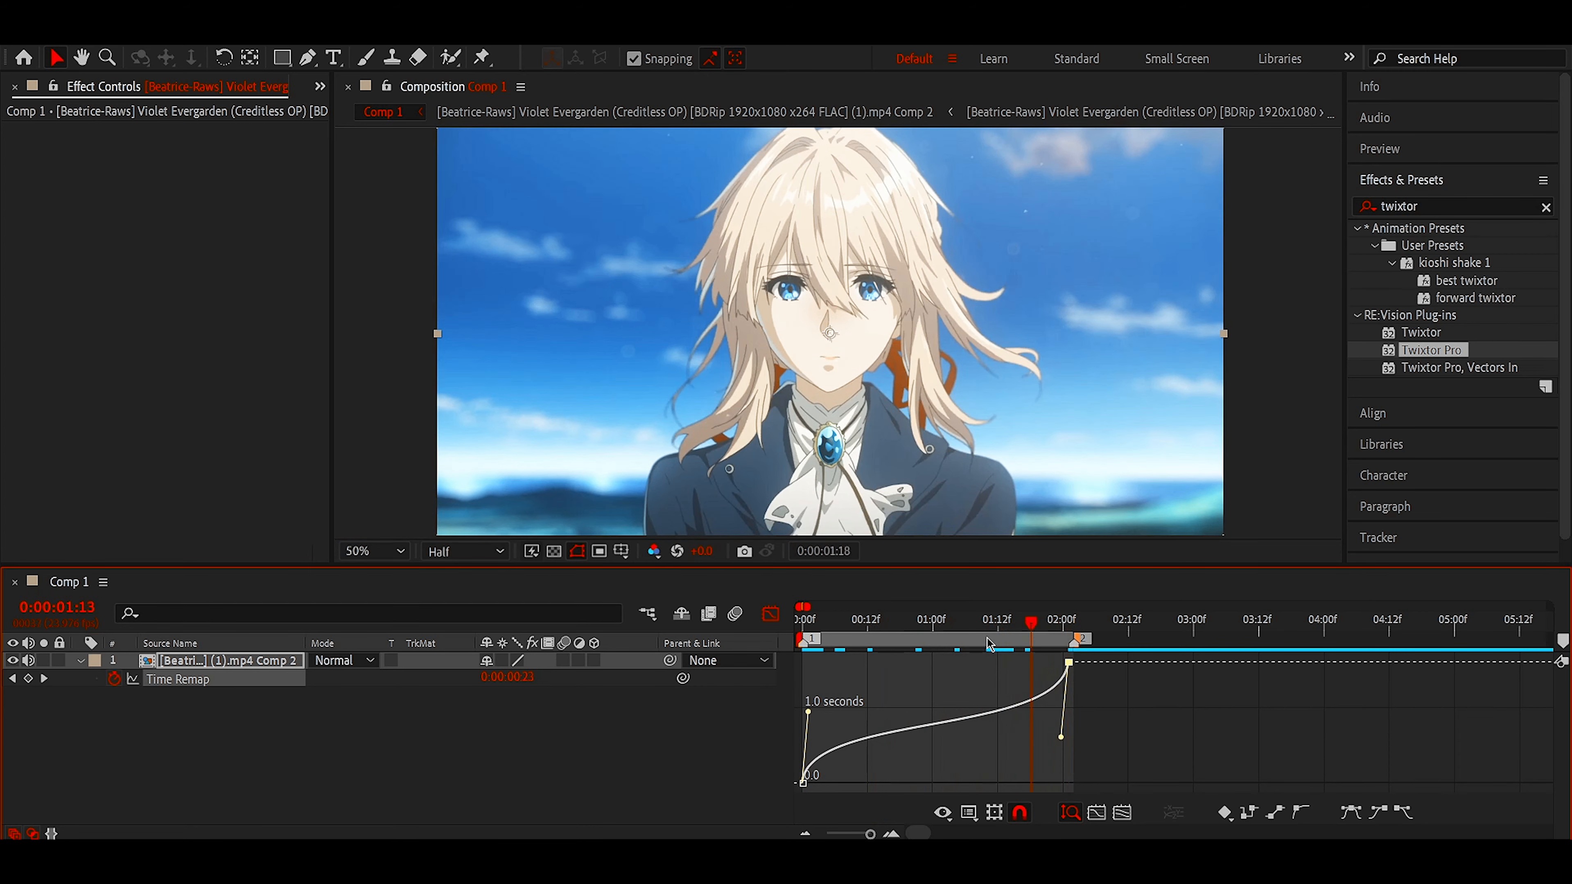
key("Home")
key("space")
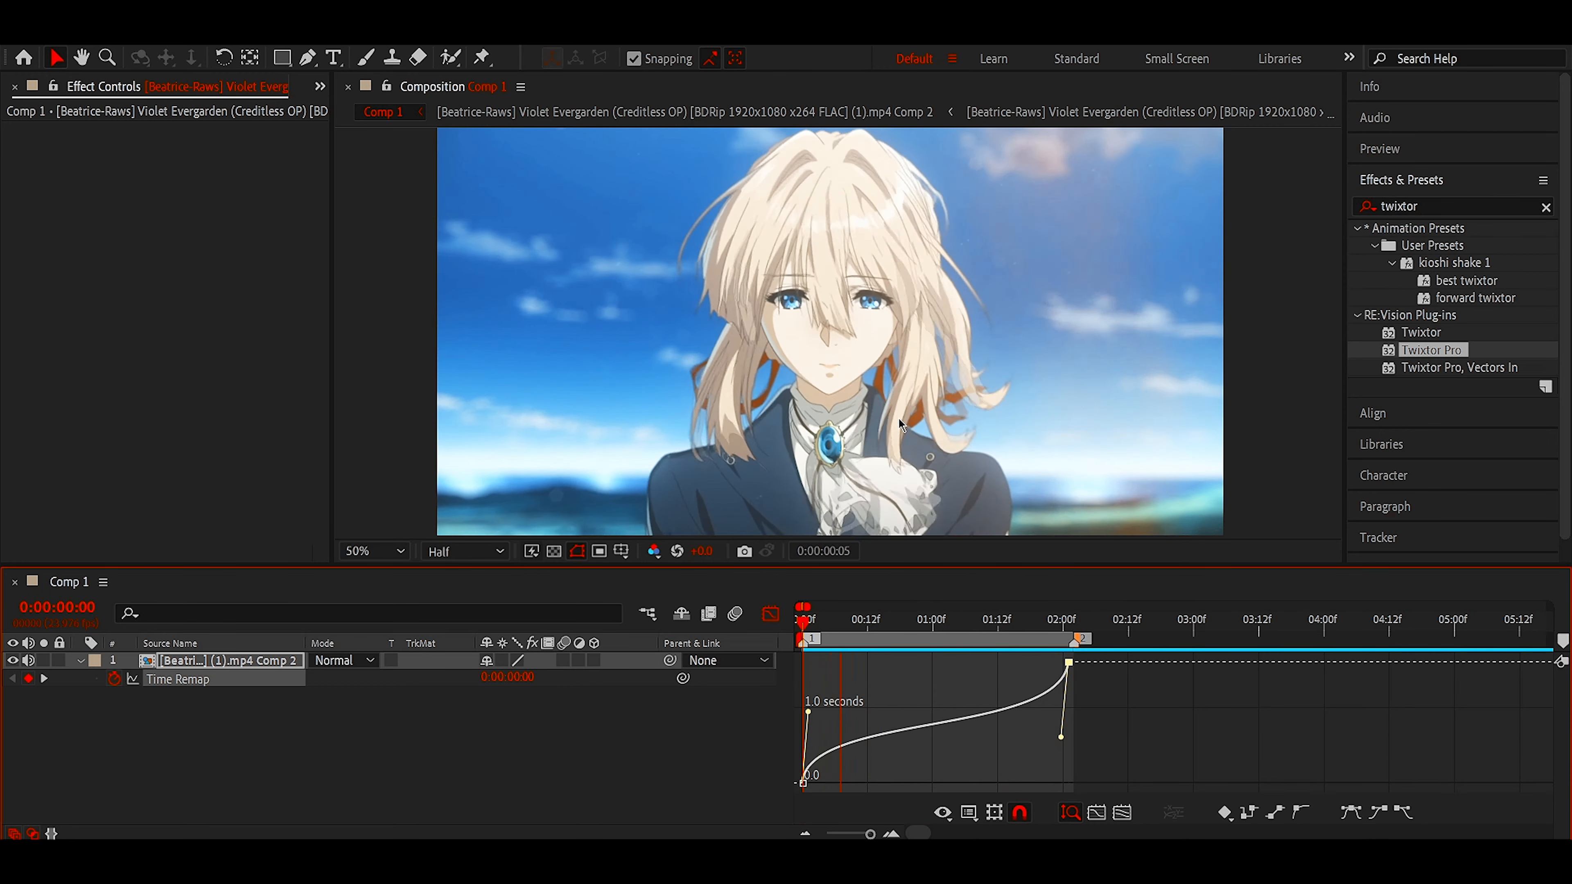
key("space")
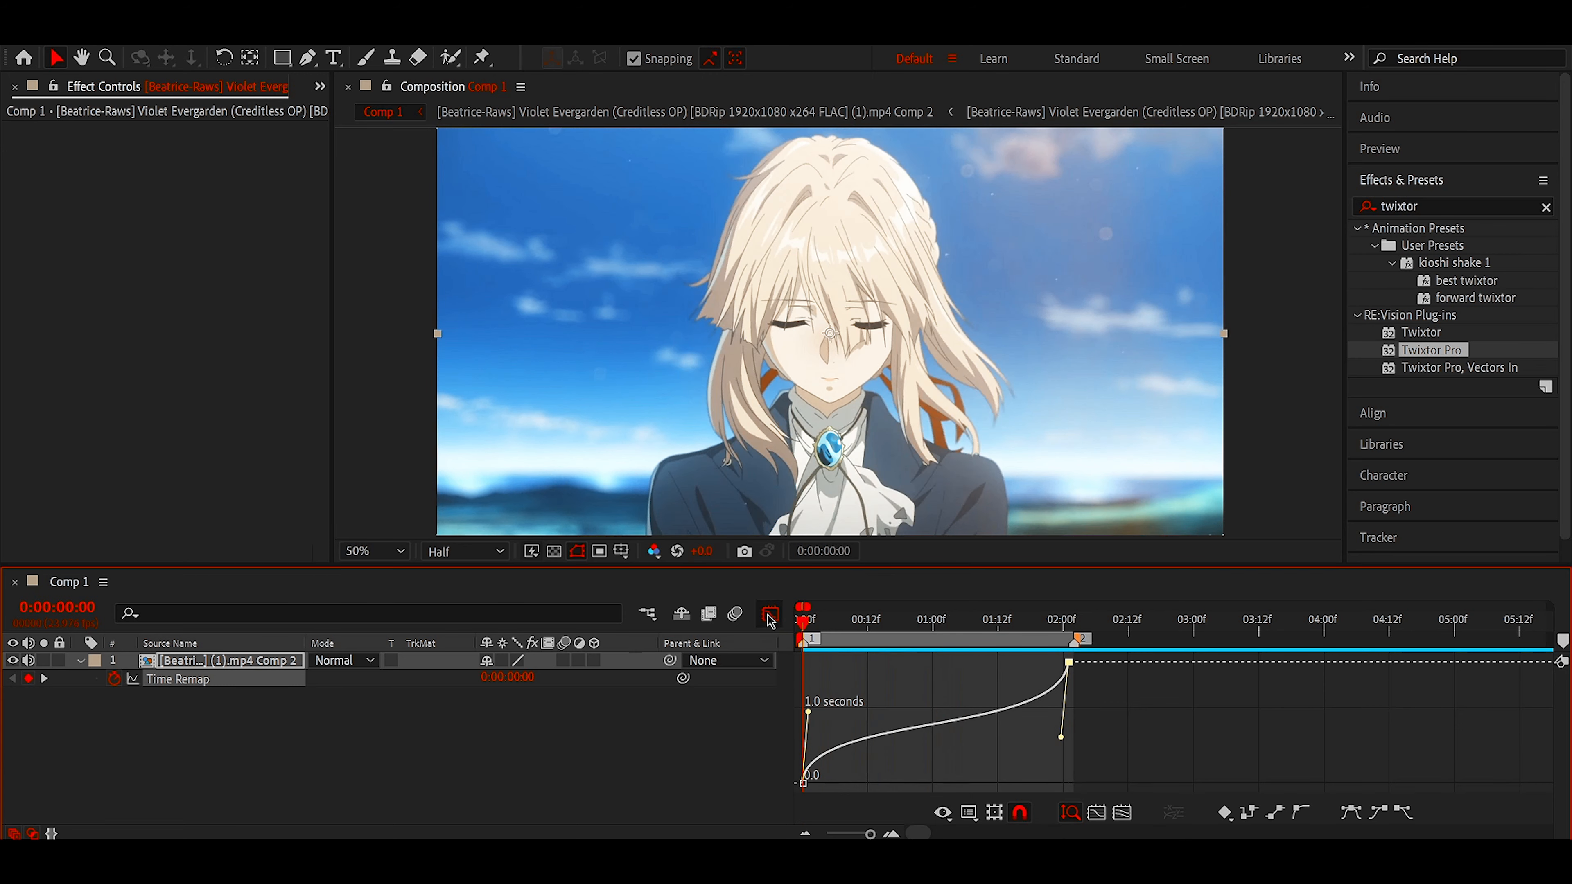
left_click(770, 614)
left_click(868, 685)
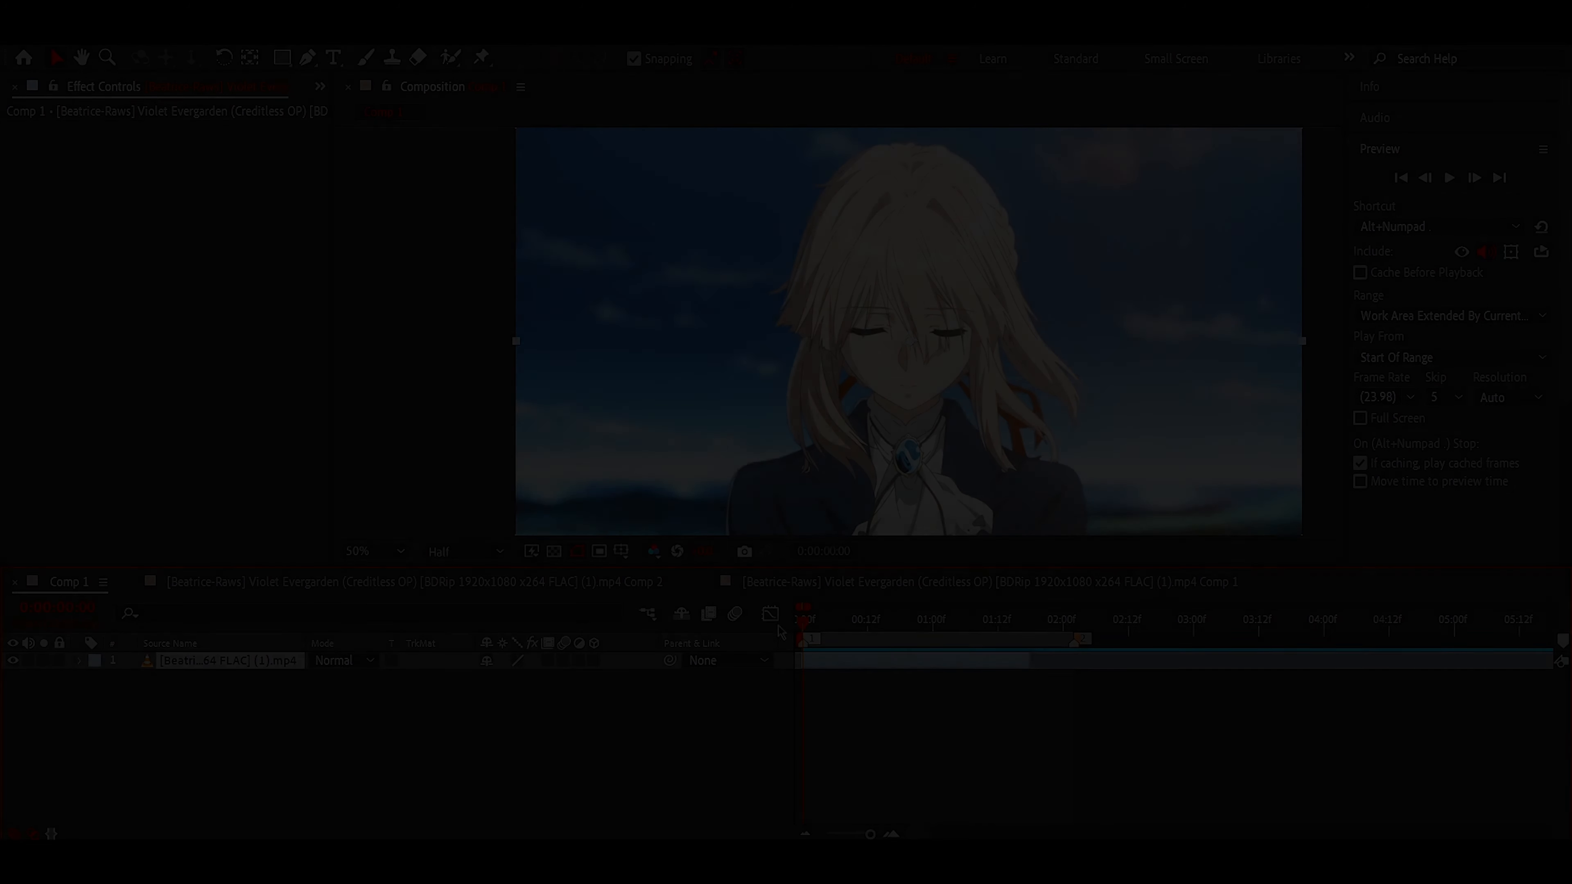
key("space")
left_click_drag(970, 345, 943, 350)
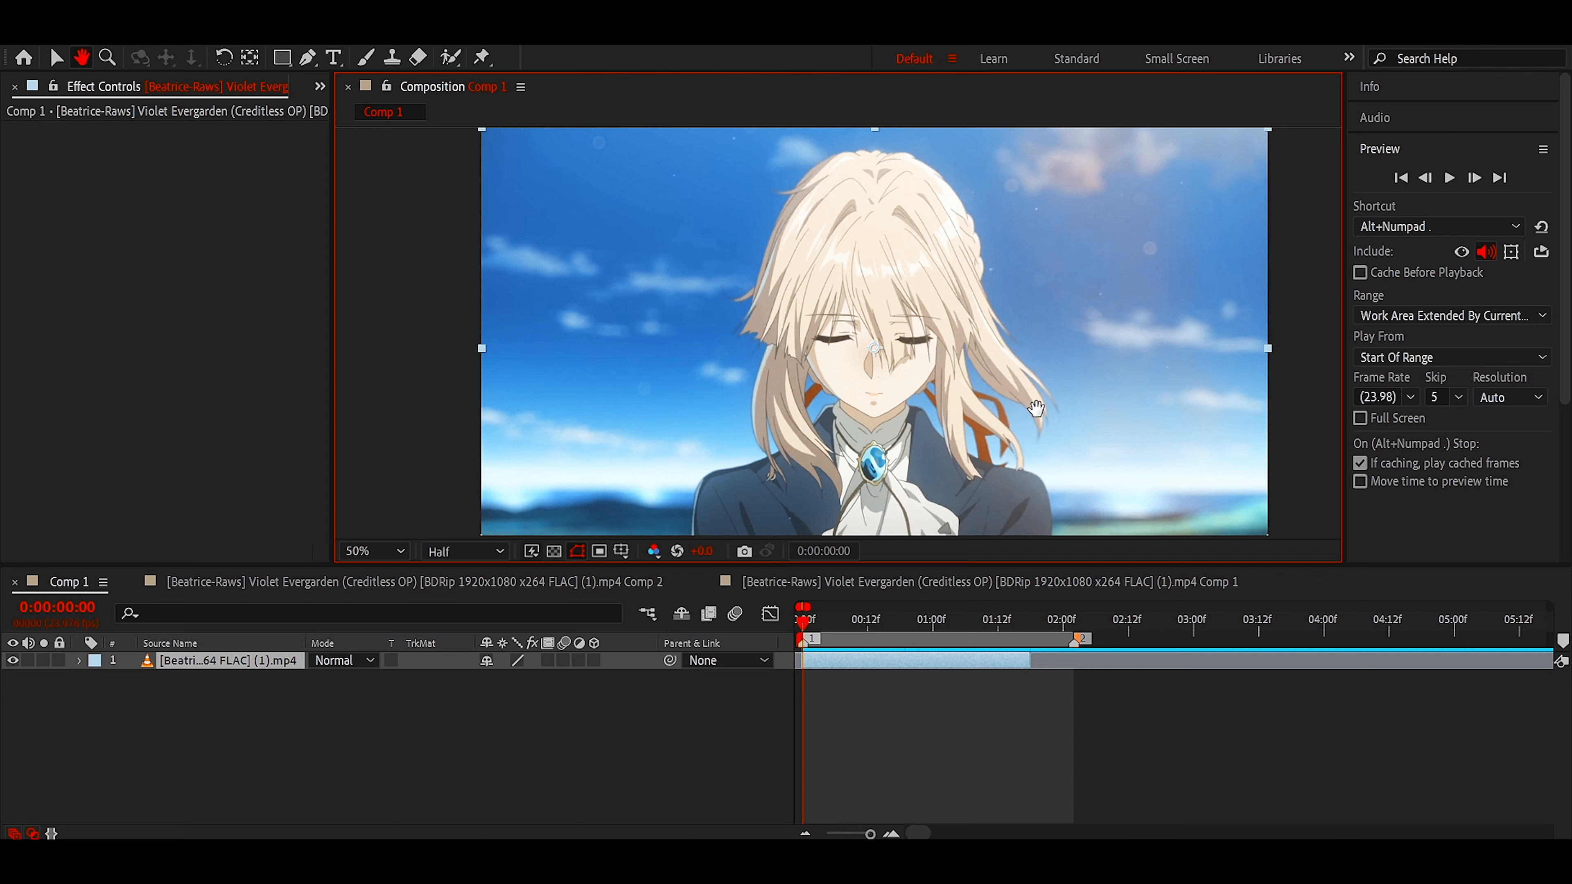
left_click_drag(895, 305, 926, 305)
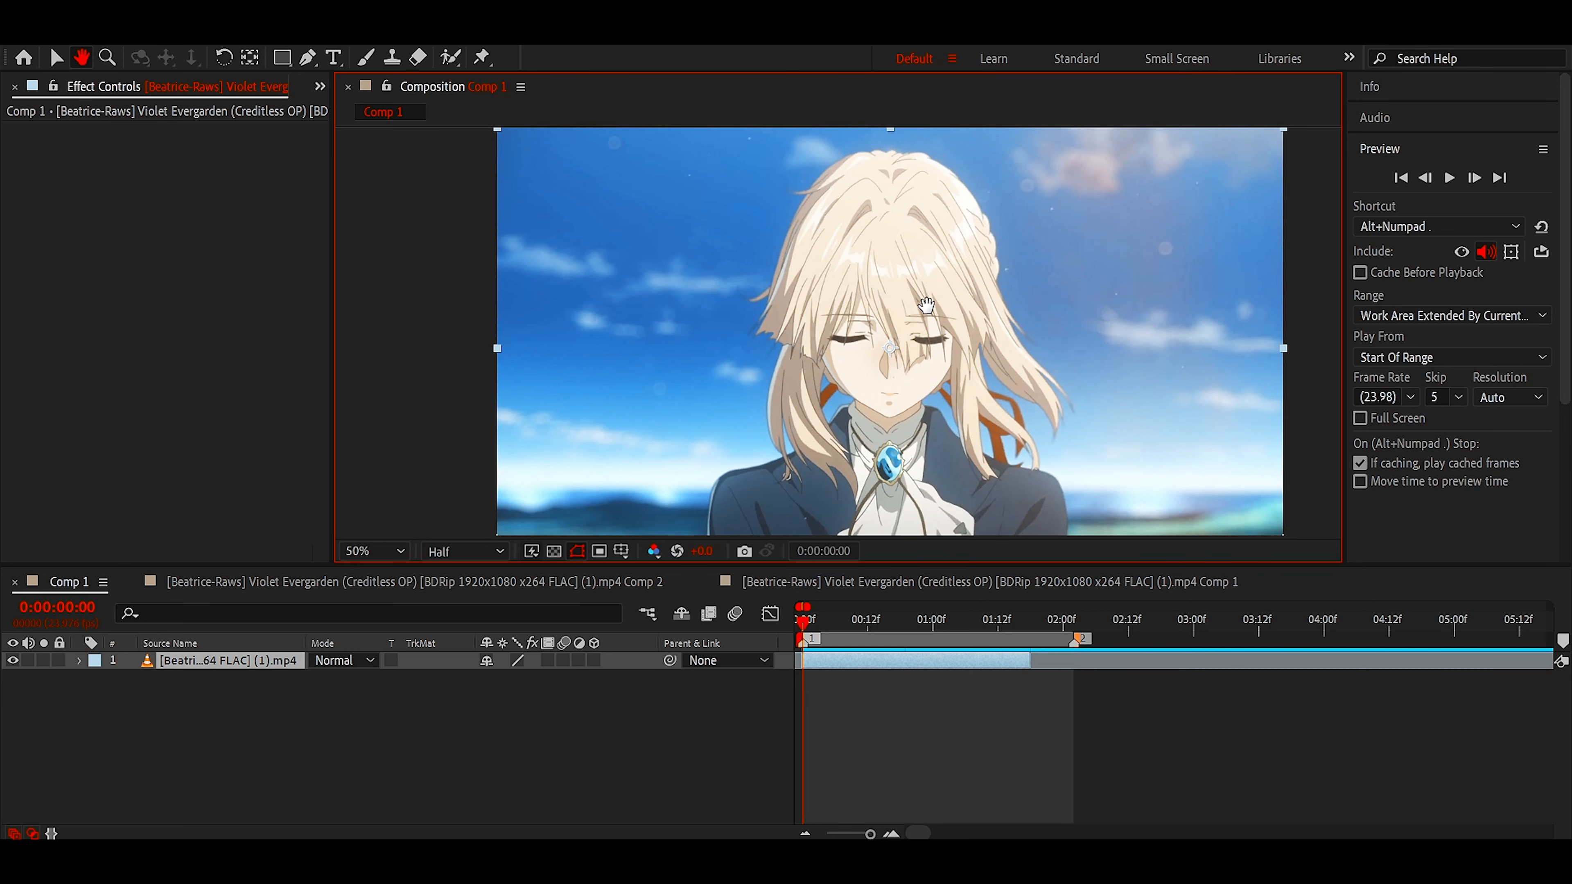
key("v")
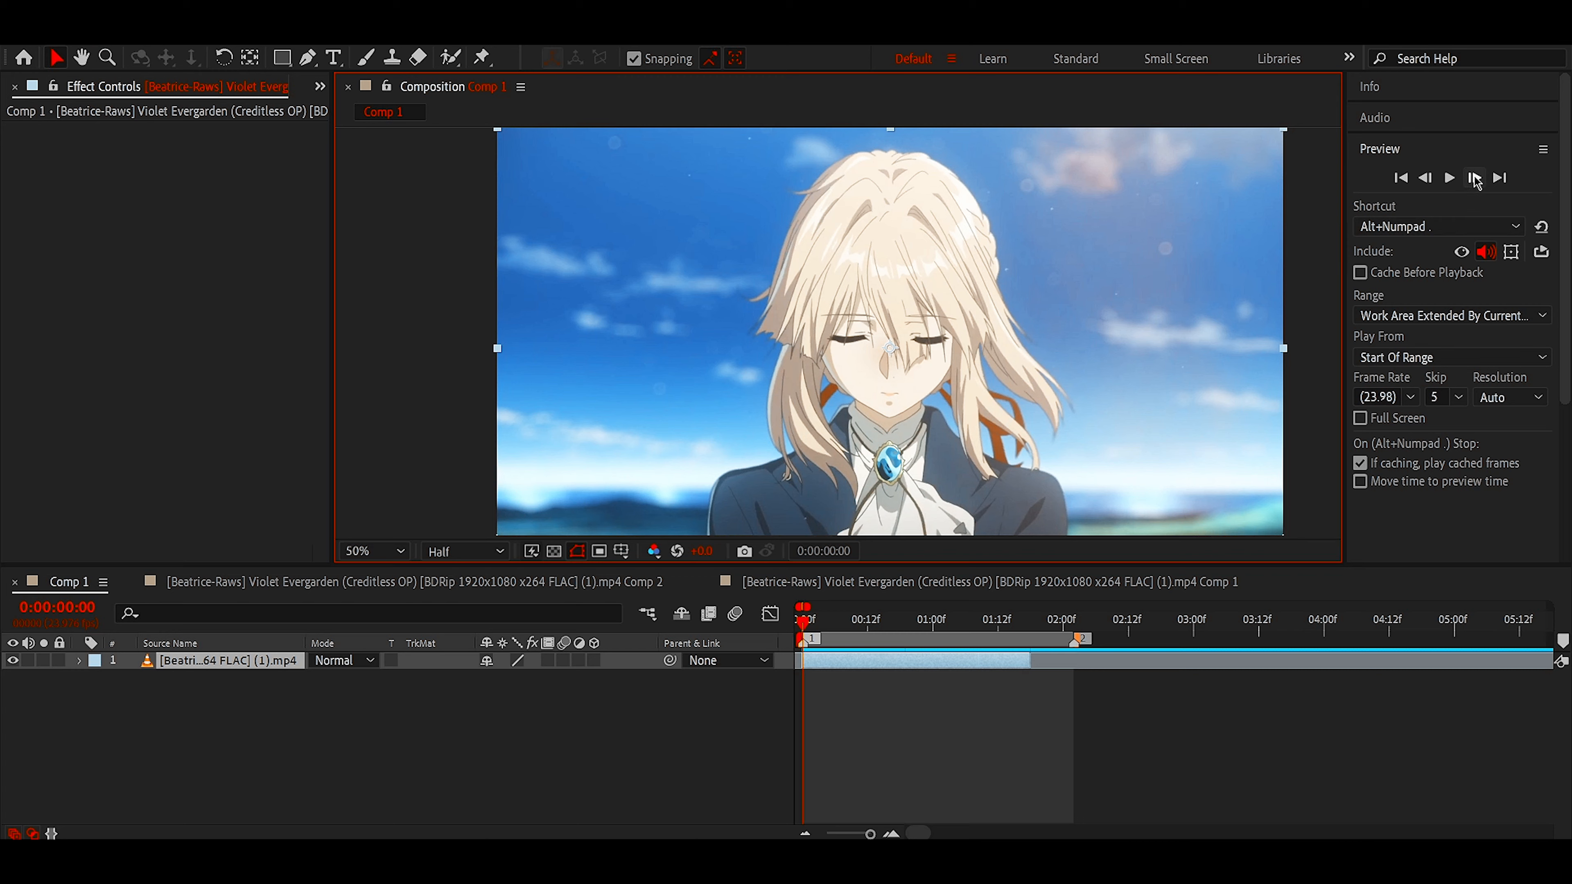
- Split the clip layer at 0:00:00:03 and split the remaining part again at 0:00:00:06
left_click(1476, 179)
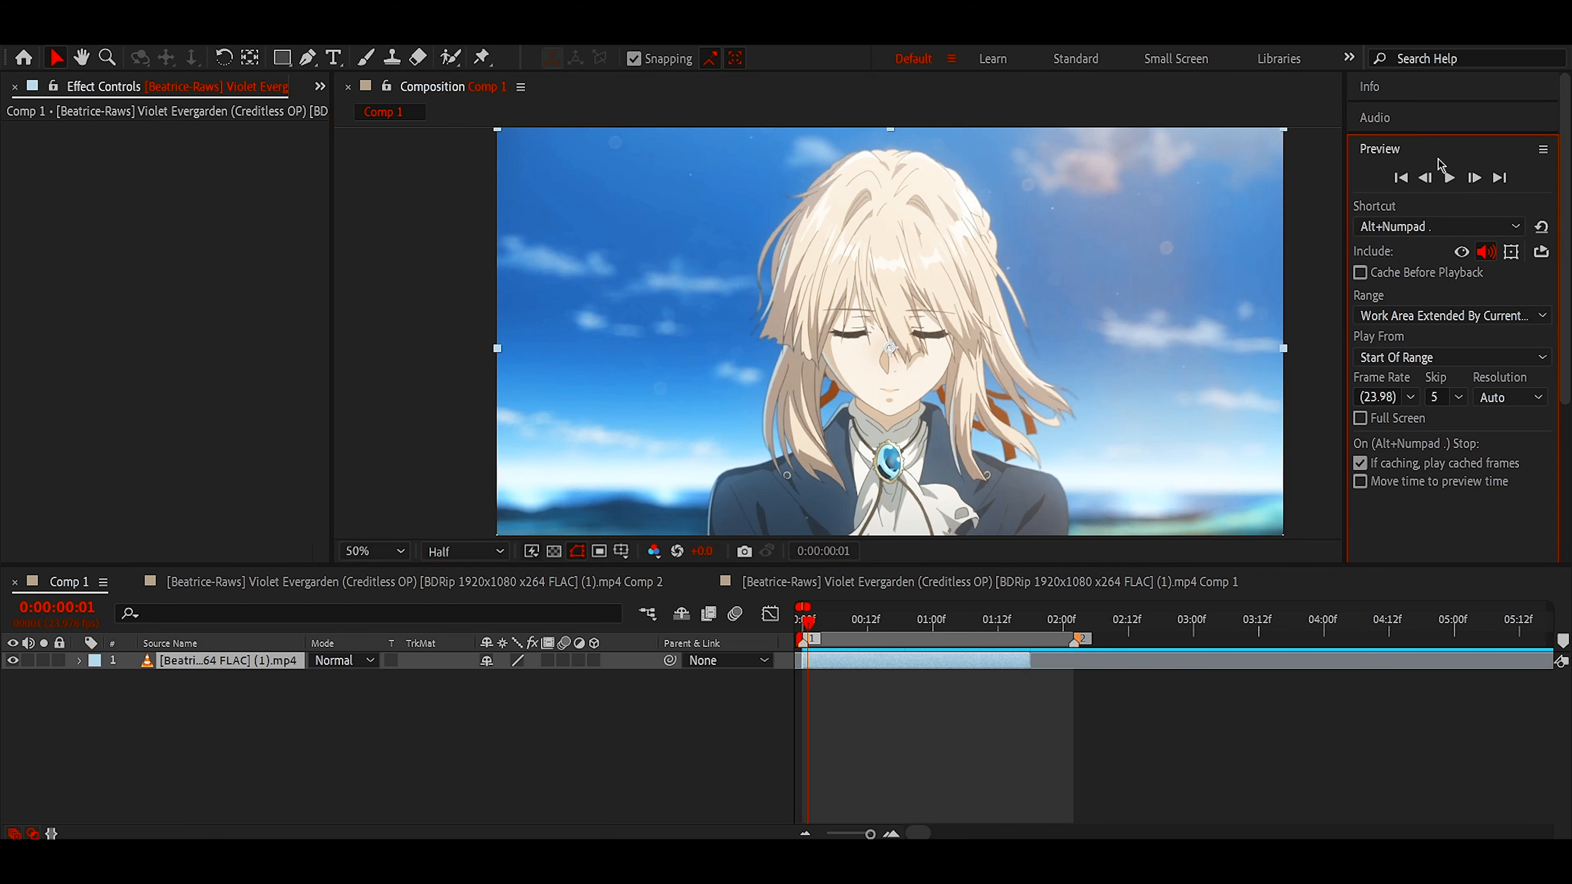
left_click(1476, 178)
left_click(1475, 178)
key("ctrl+d")
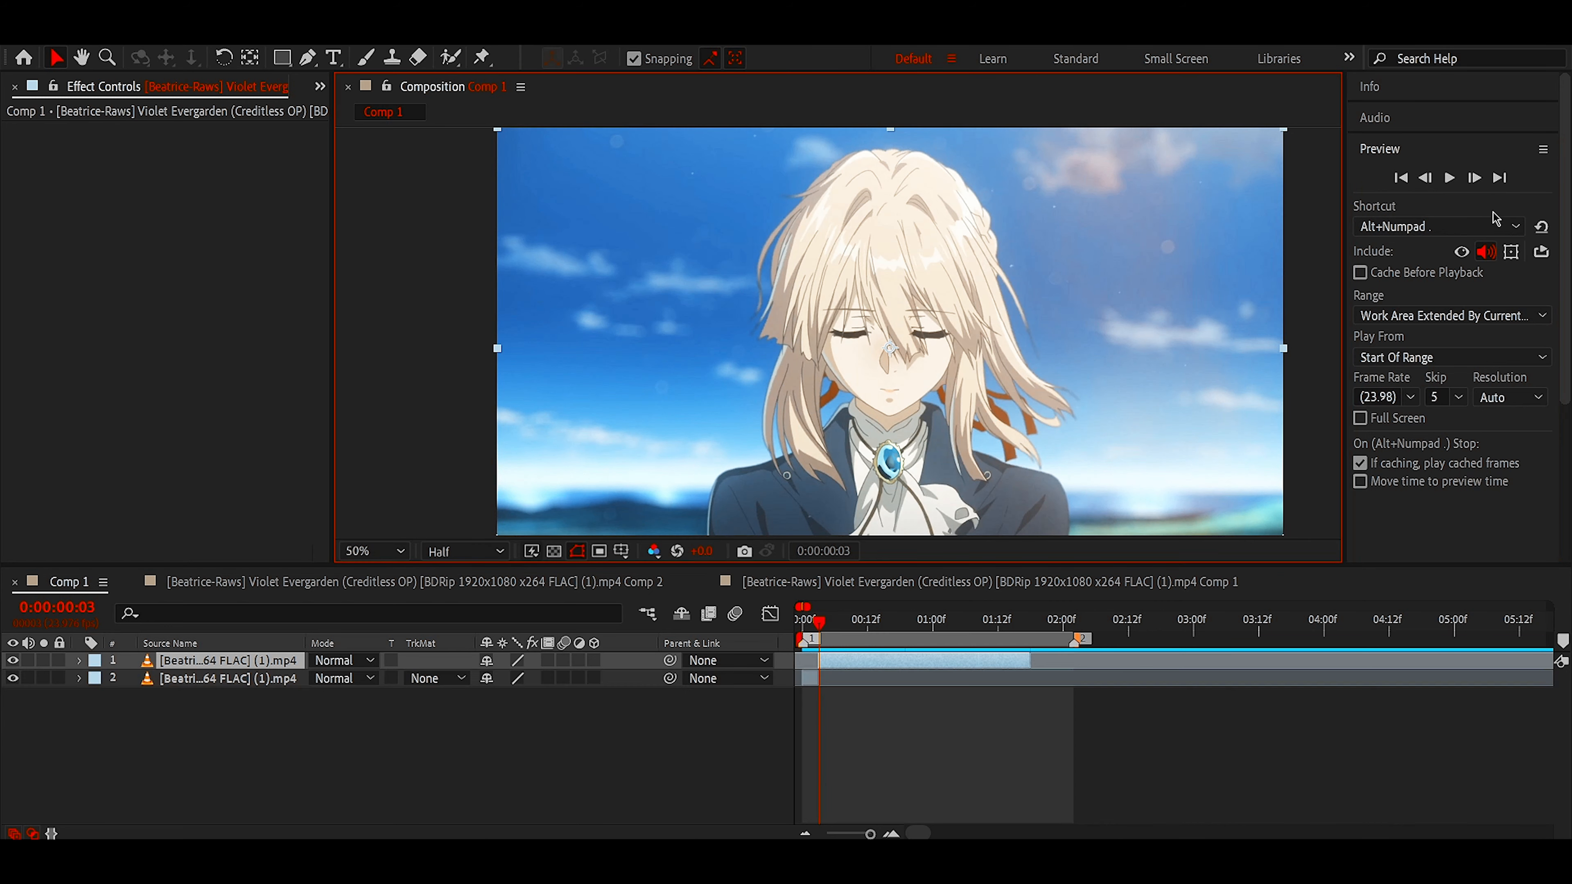
left_click(1474, 179)
left_click(1473, 179)
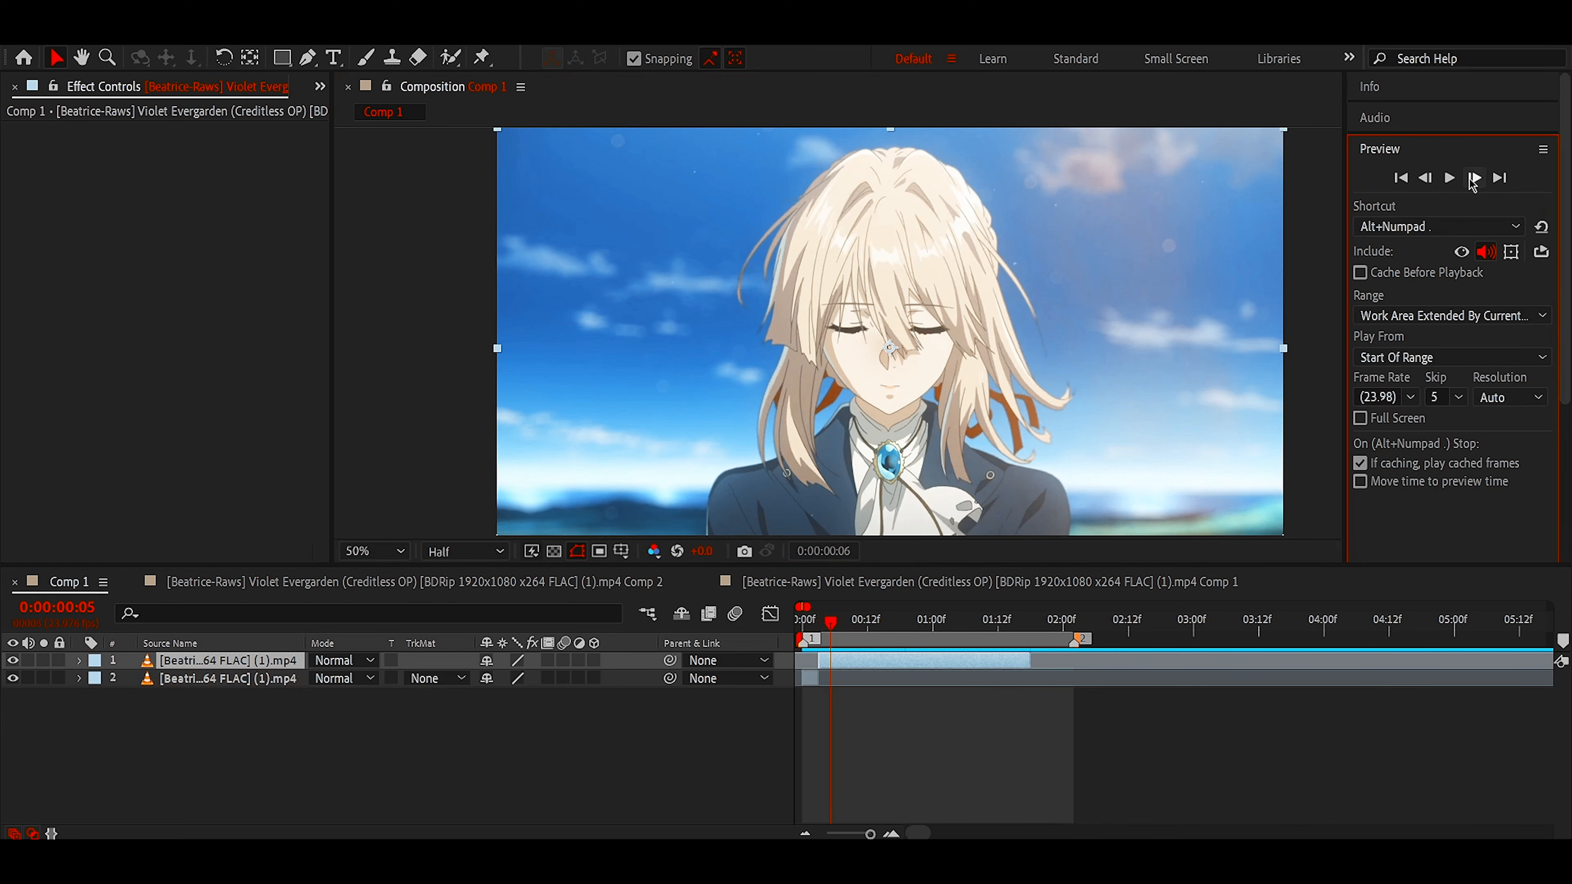
left_click(1474, 179)
key("ctrl+shift+d")
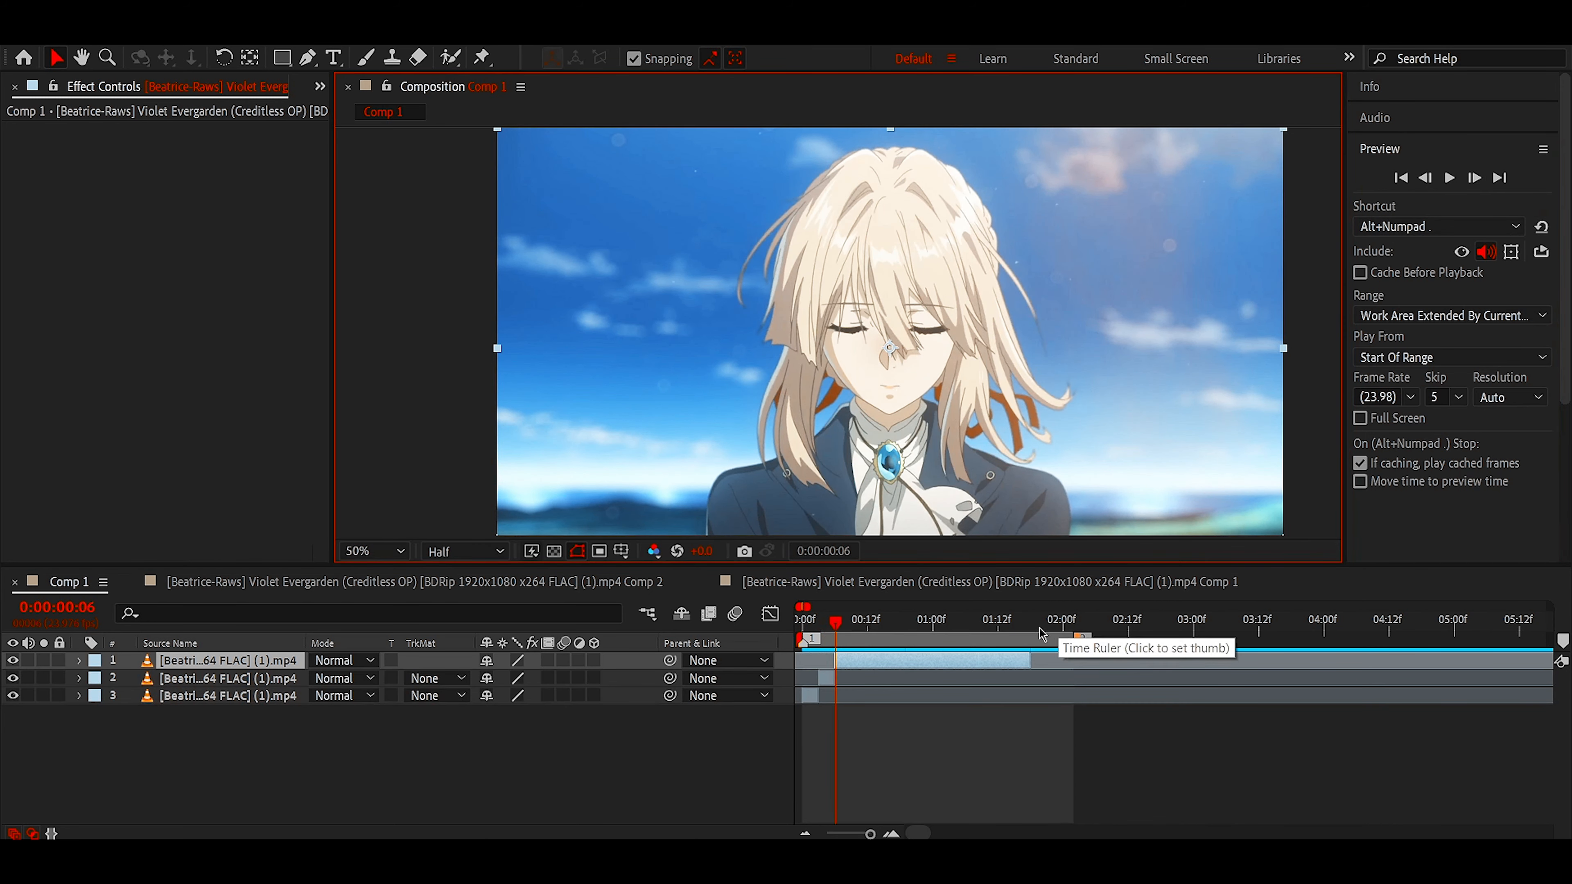
- Continue splitting the remaining clip layer every three frames until its end at 0:00:01:18
left_click(1475, 179)
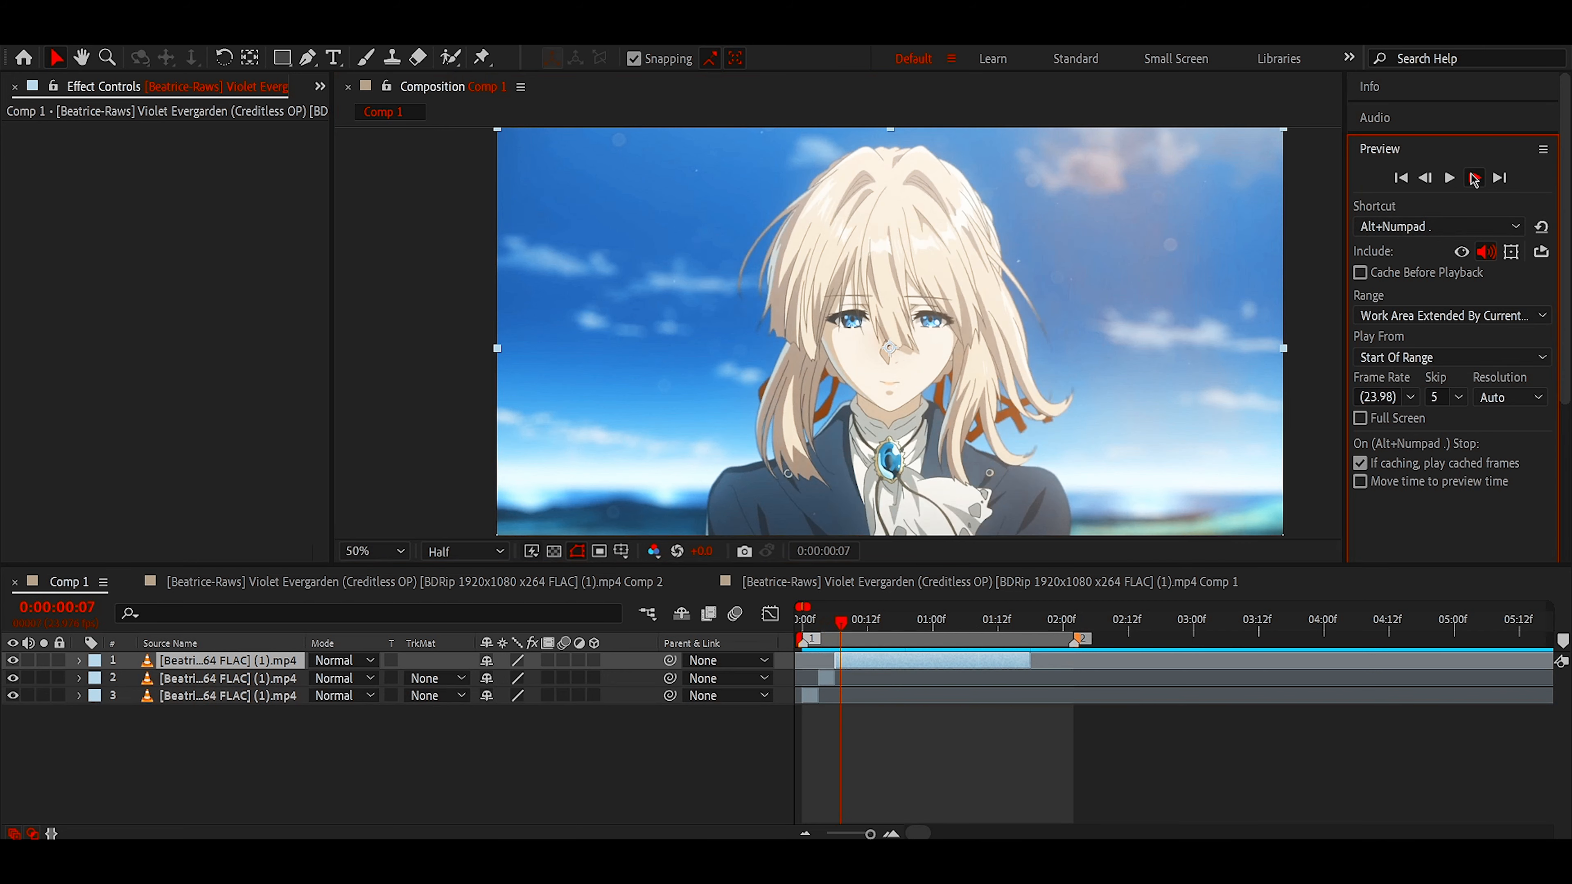
key("ctrl+shift+d")
left_click(1474, 179)
double_click(1473, 179)
key("ctrl+shift+d")
triple_click(1474, 178)
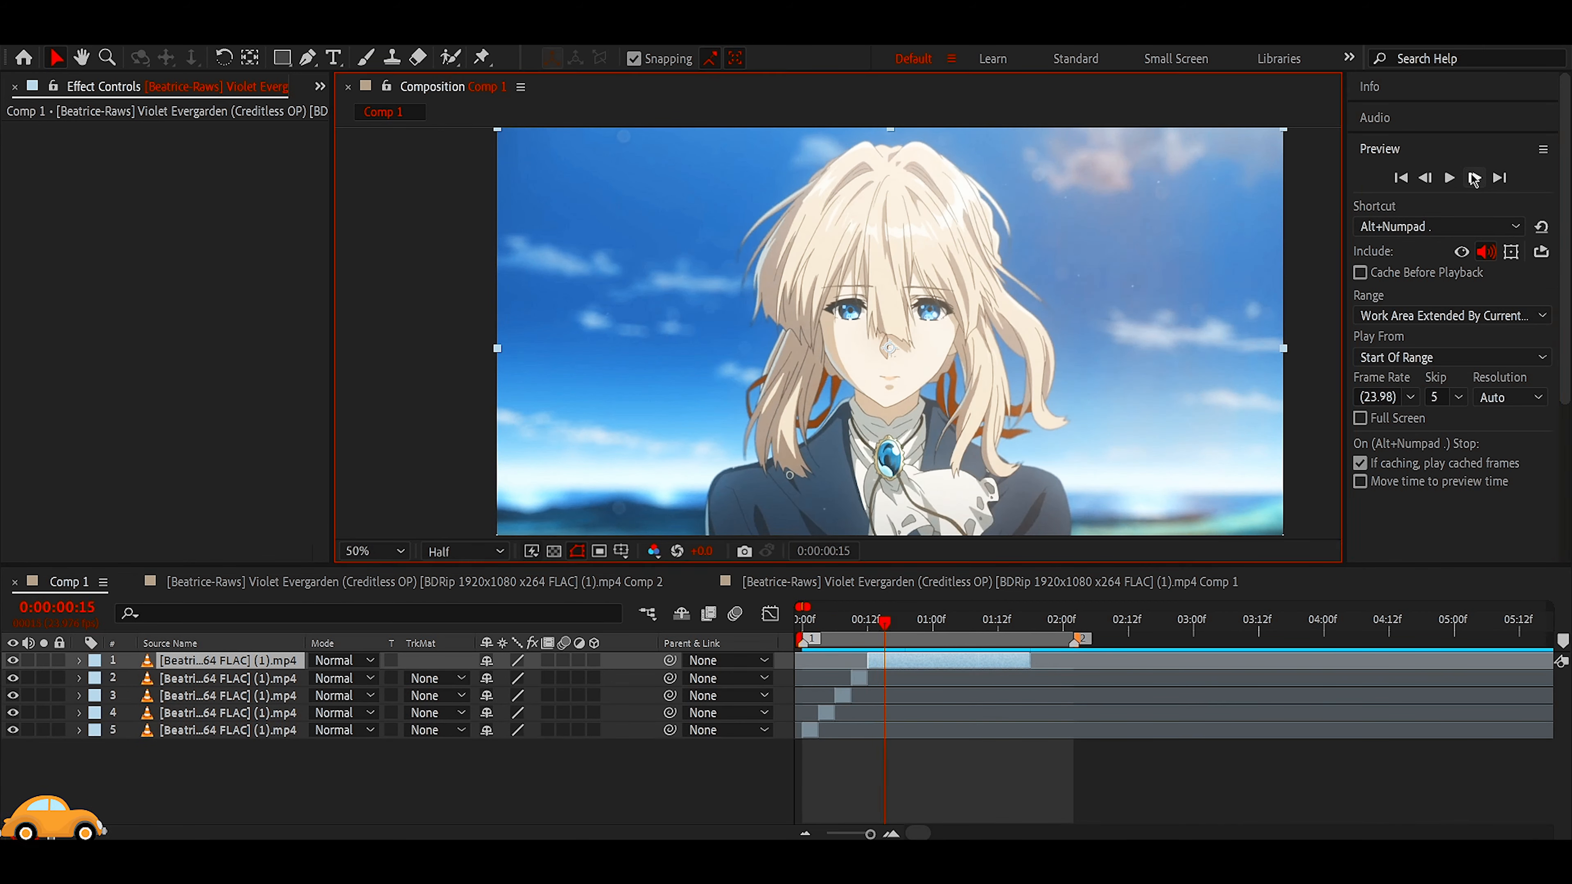
key("ctrl+shift+d")
triple_click(1474, 179)
key("ctrl+shift+d")
triple_click(1474, 179)
key("ctrl+shift+d")
triple_click(1475, 178)
key("ctrl+shift+d")
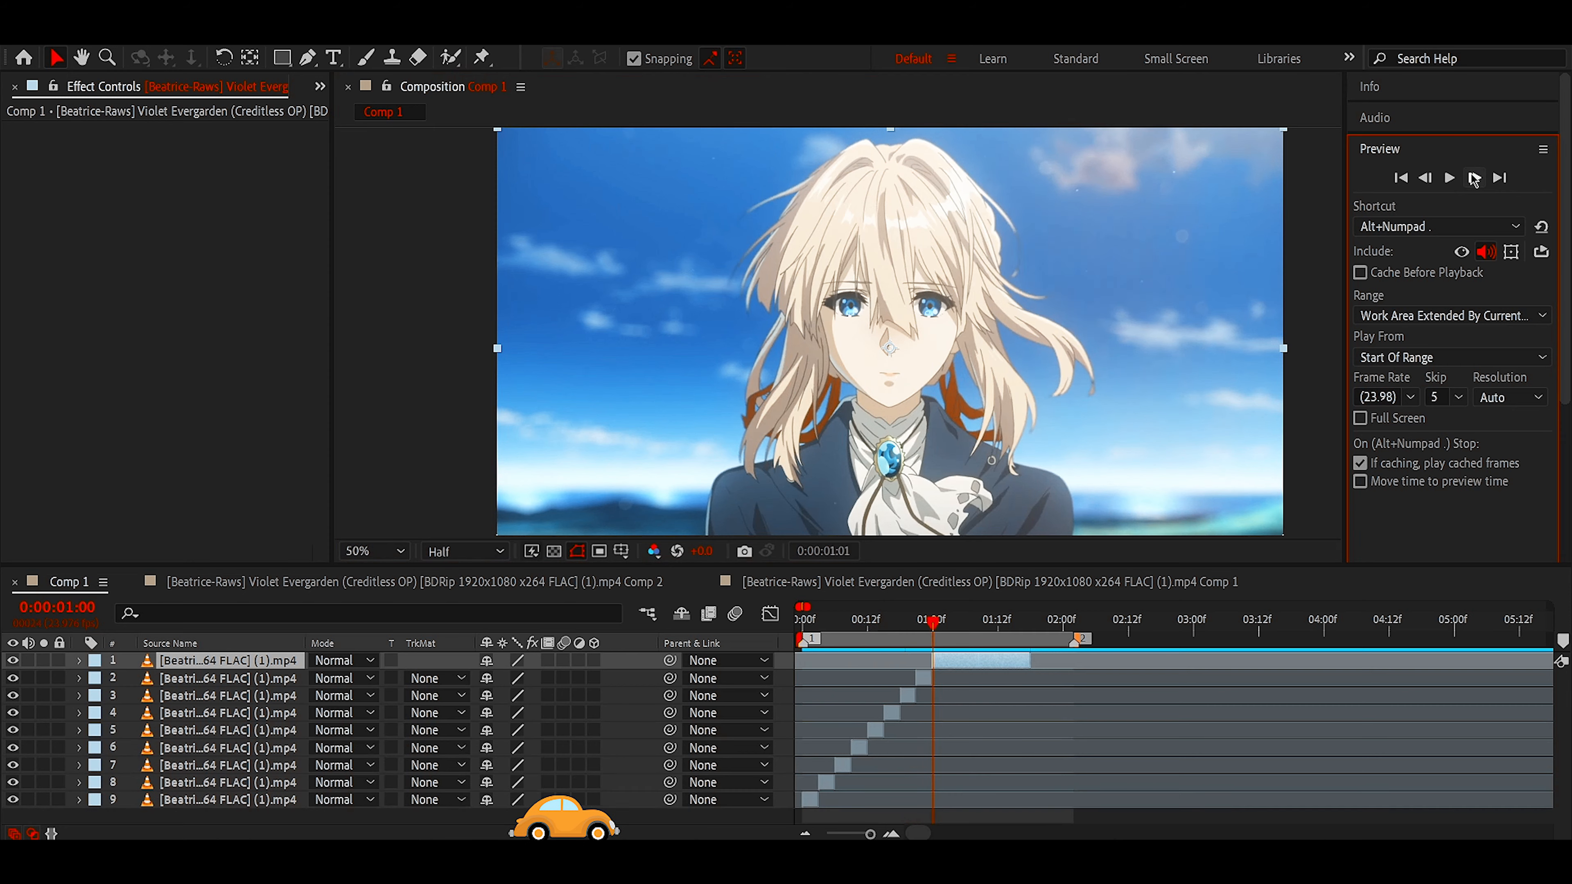
triple_click(1474, 178)
key("ctrl+shift+d")
triple_click(1475, 179)
key("ctrl+shift+d")
triple_click(1475, 179)
key("ctrl+shift+d")
triple_click(1475, 179)
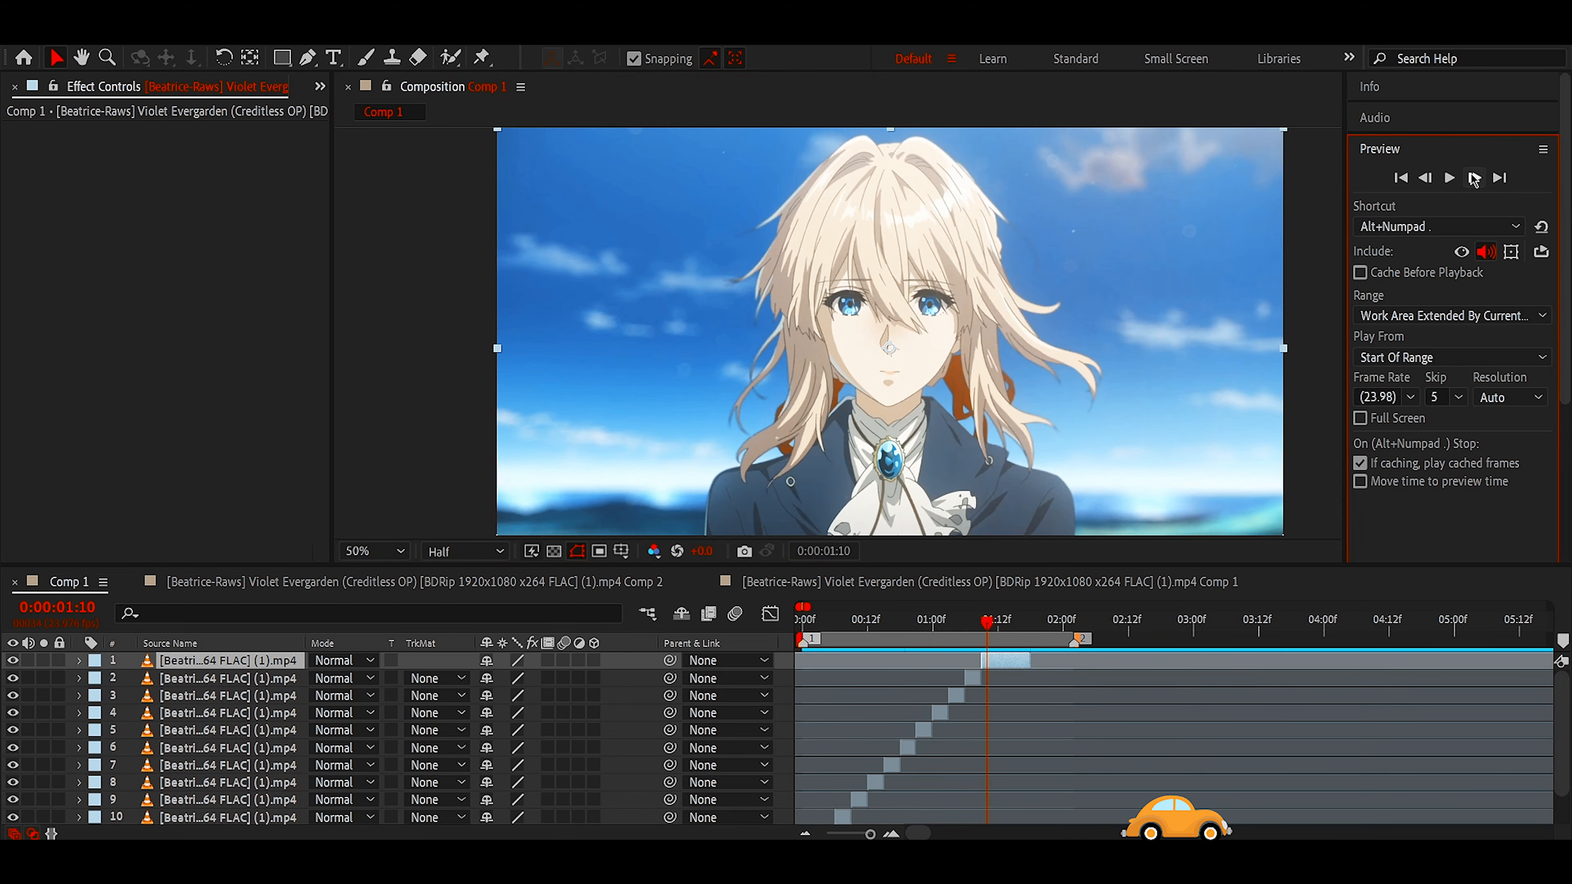
key("ctrl+shift+d")
triple_click(1474, 179)
key("ctrl+shift+d")
double_click(1474, 179)
left_click(1474, 179)
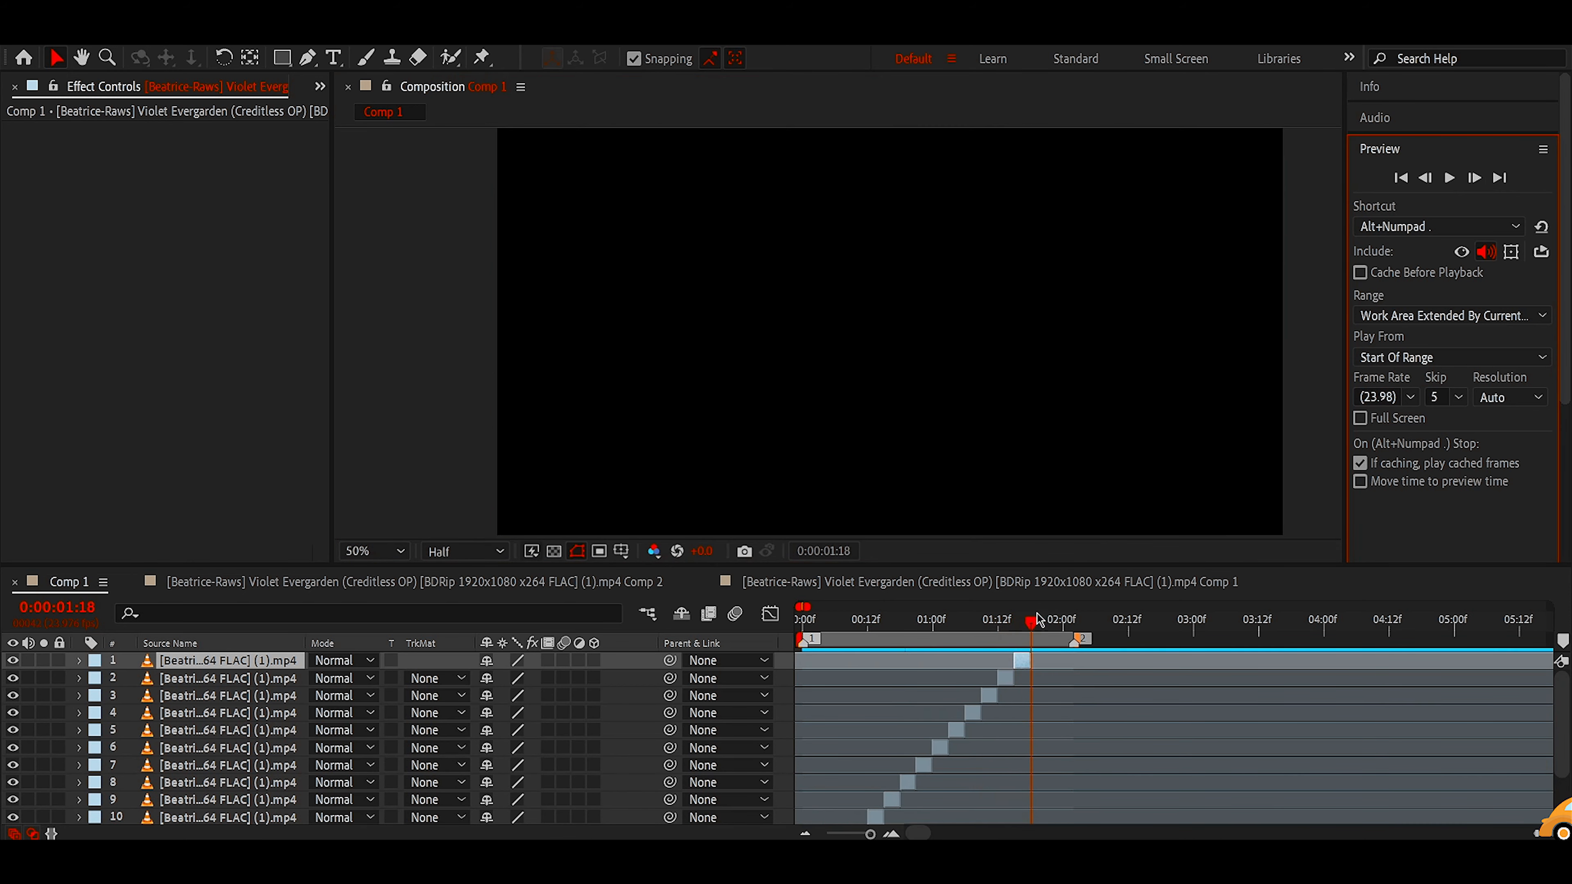
- Return to 0:00:00:00, select all the clip segments and trim the end of each so it lasts one frame
left_click_drag(1035, 619, 801, 661)
left_click(825, 687)
scroll(832, 716, "down", 3)
left_click(798, 817)
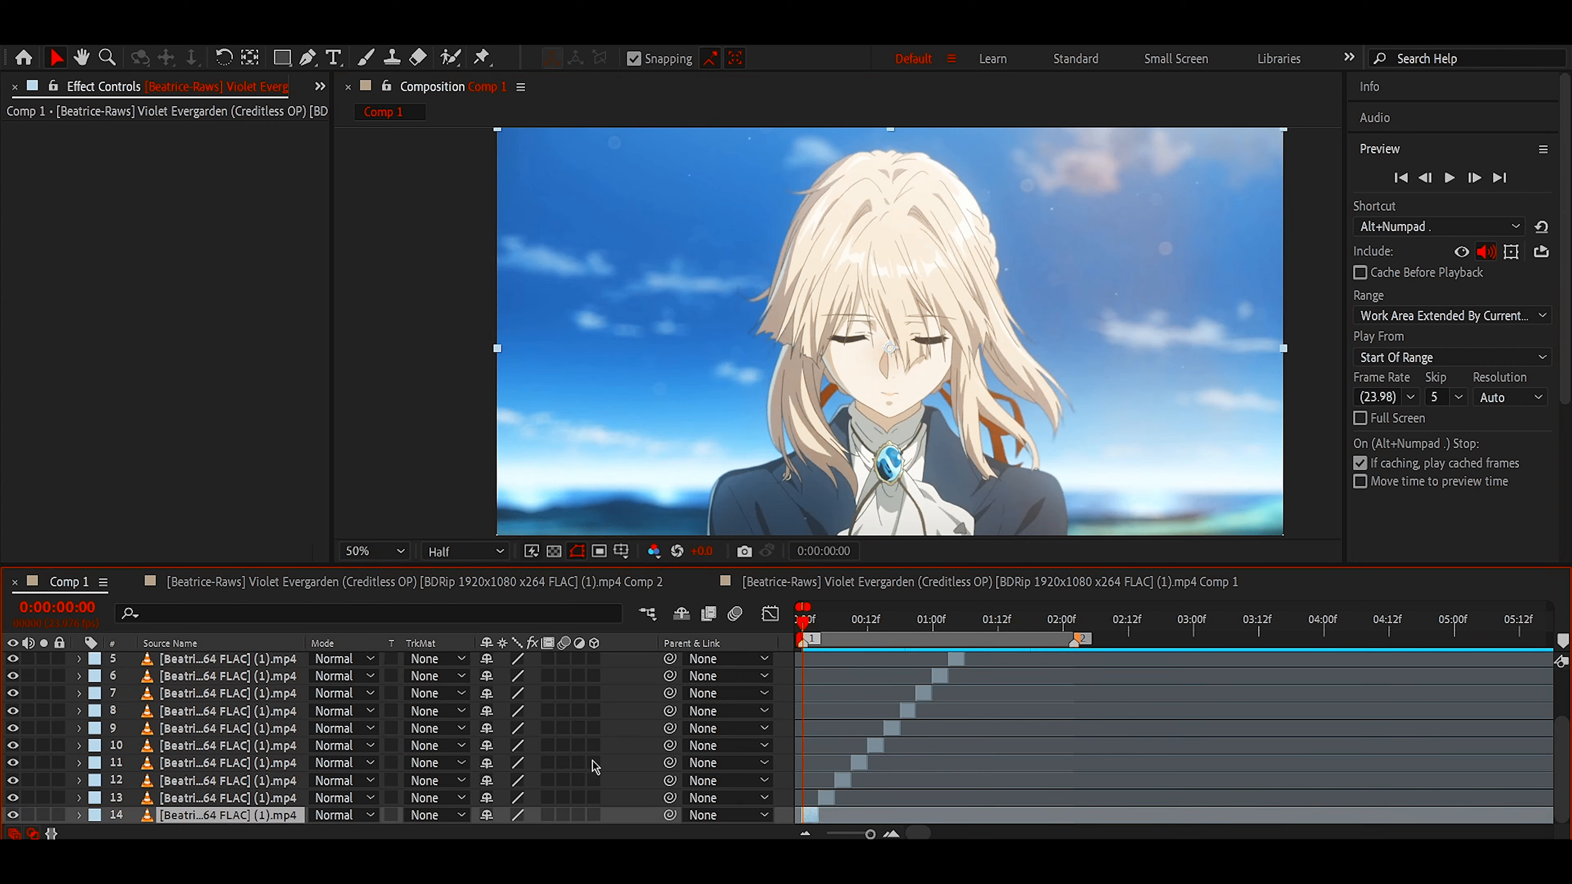
scroll(976, 700, "up", 3)
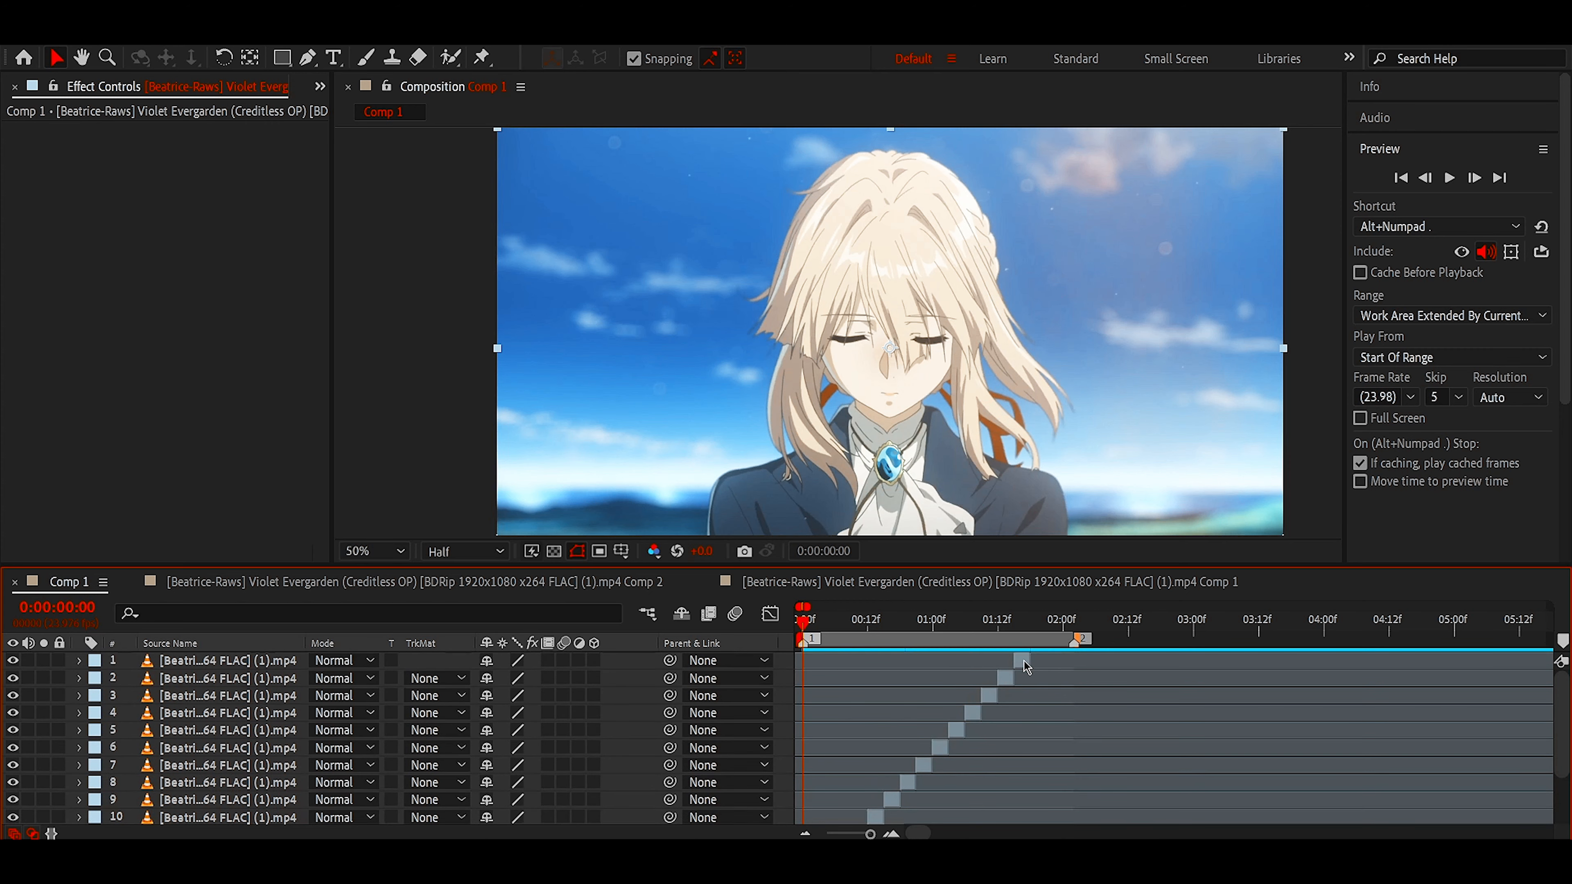
key("ctrl+a")
scroll(867, 743, "down", 3)
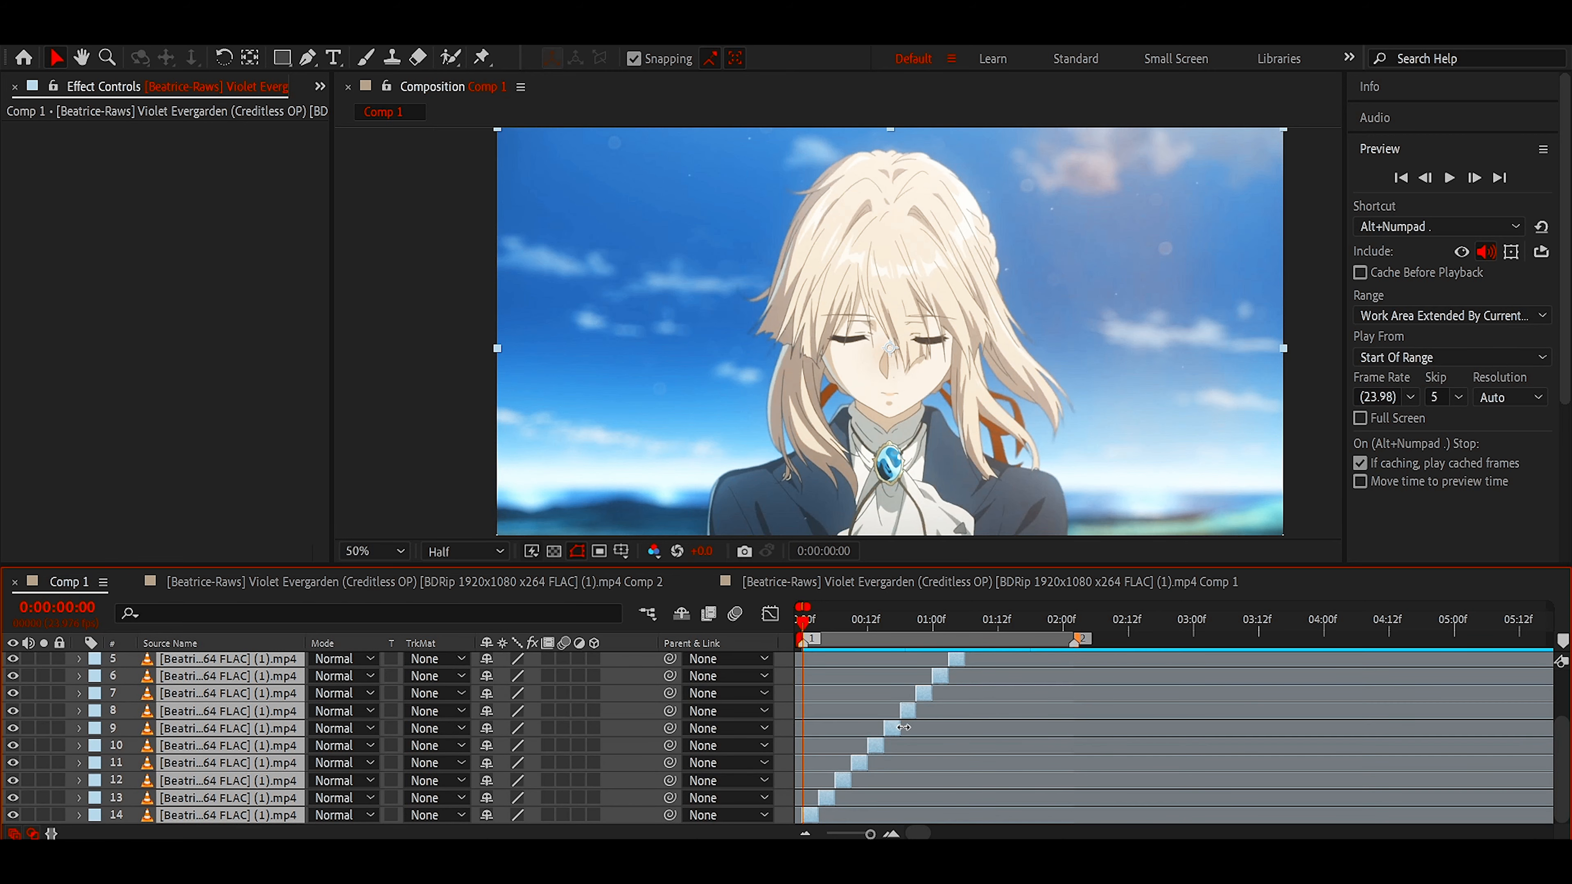
left_click_drag(902, 727, 861, 733)
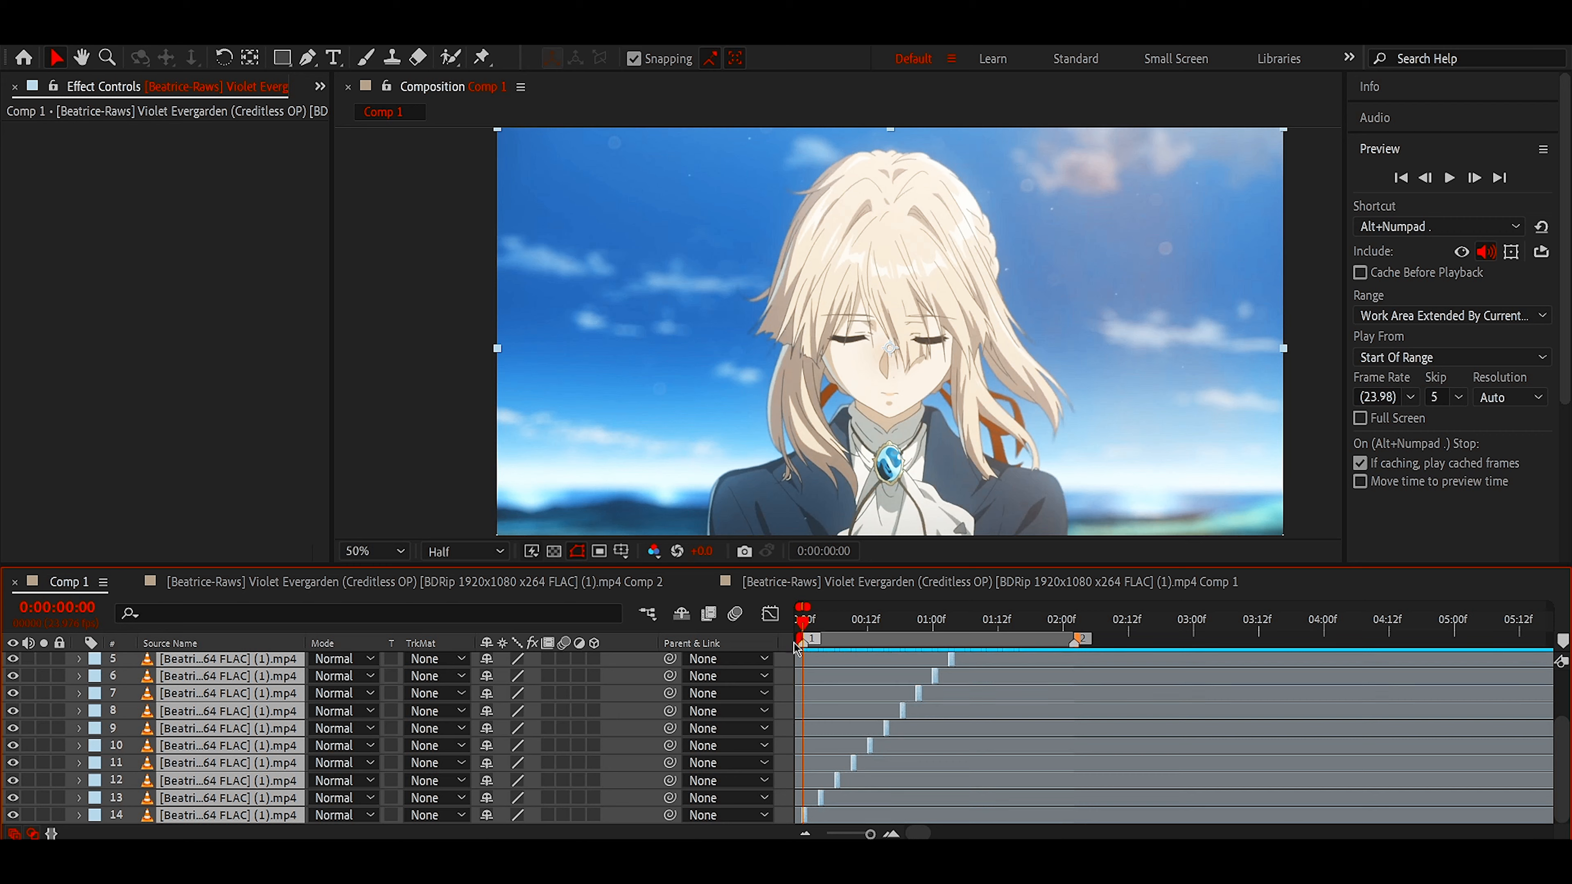
scroll(895, 671, "up", 2)
scroll(909, 668, "down", 2)
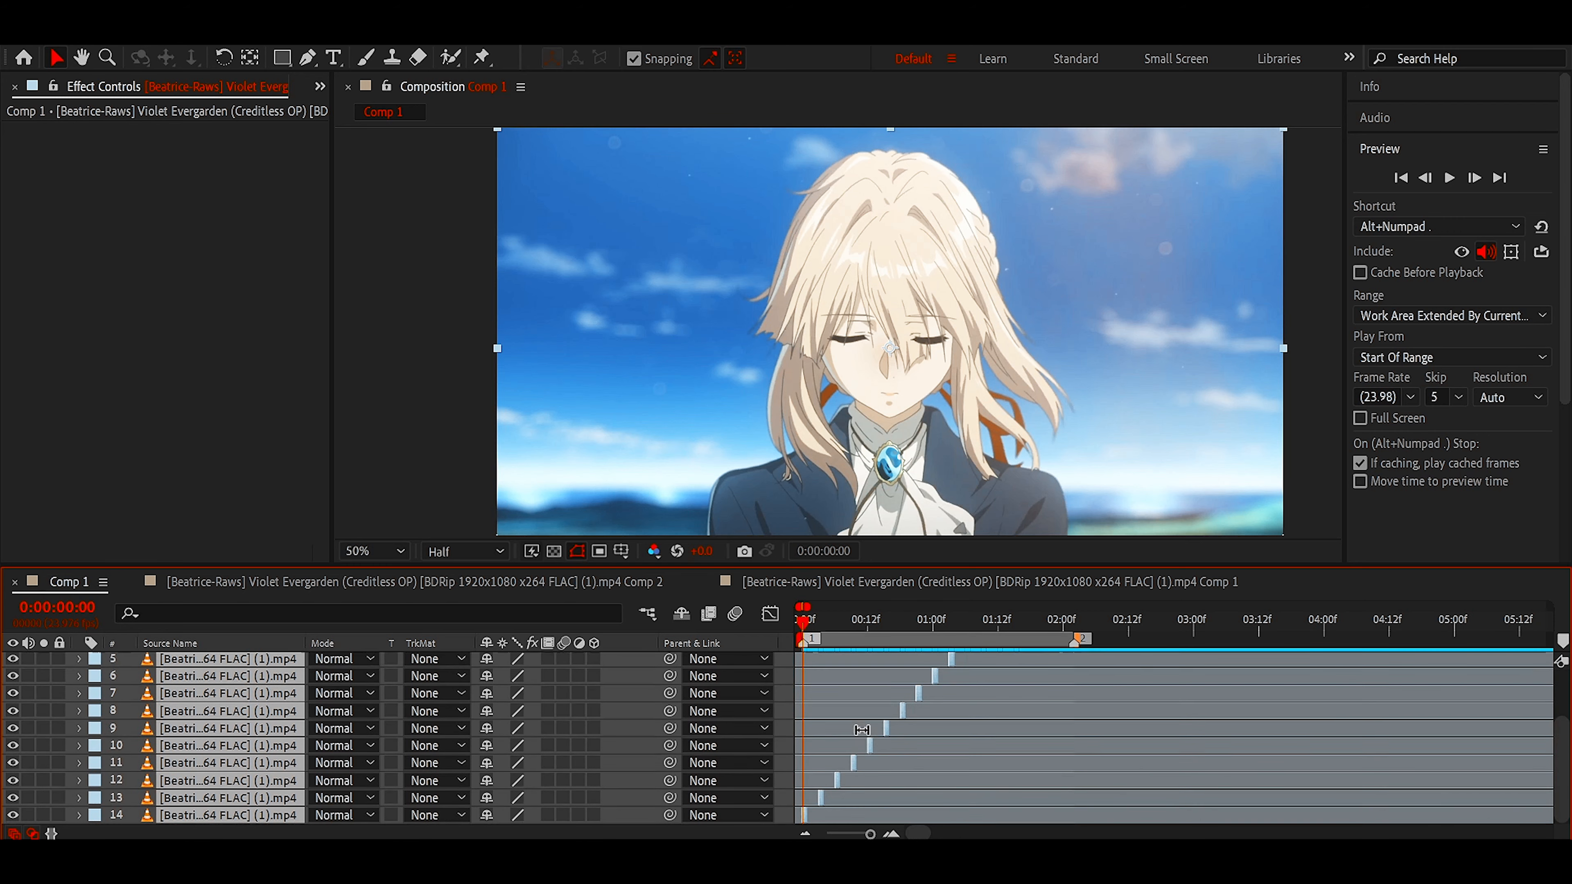
- Place the selected one-frame segments end to end with Sequence Layers, without overlap
right_click(933, 676)
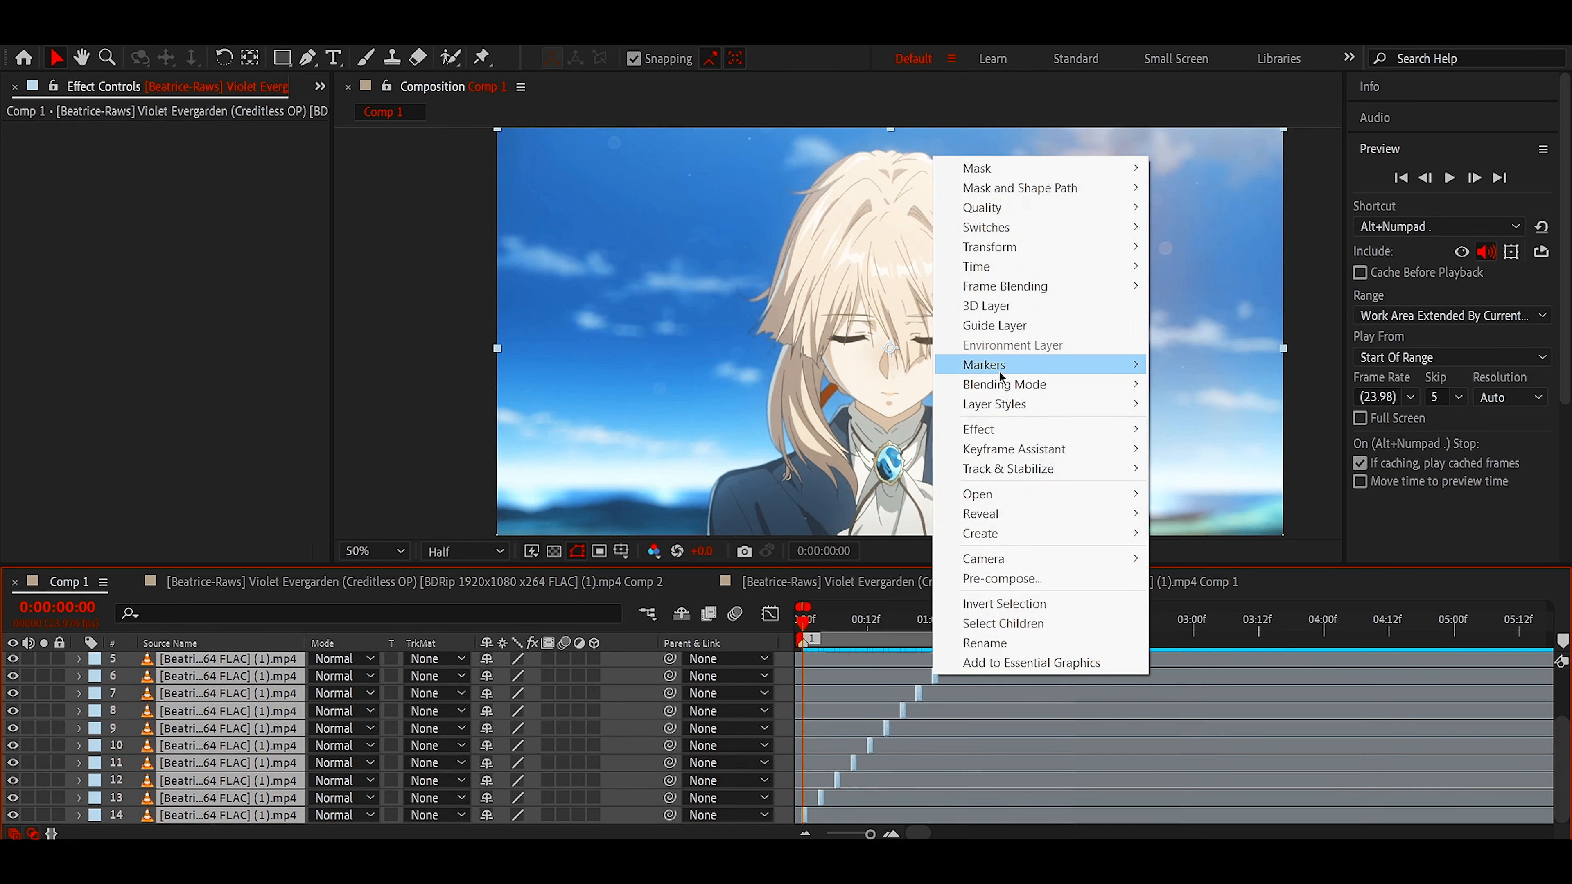
mouse_move(988, 453)
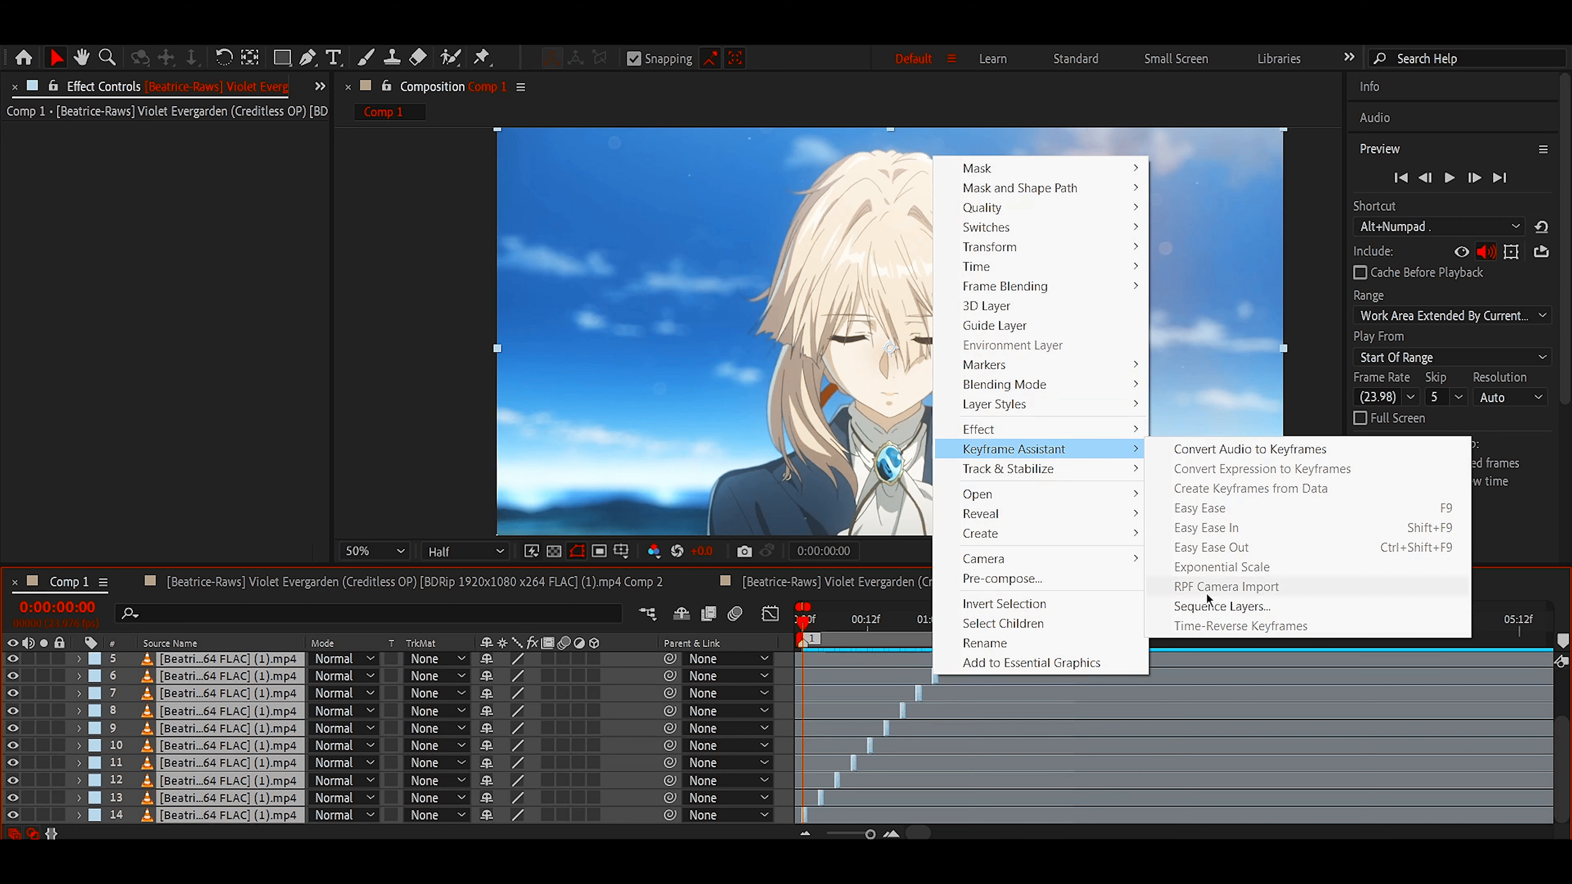
left_click(1212, 606)
left_click(863, 508)
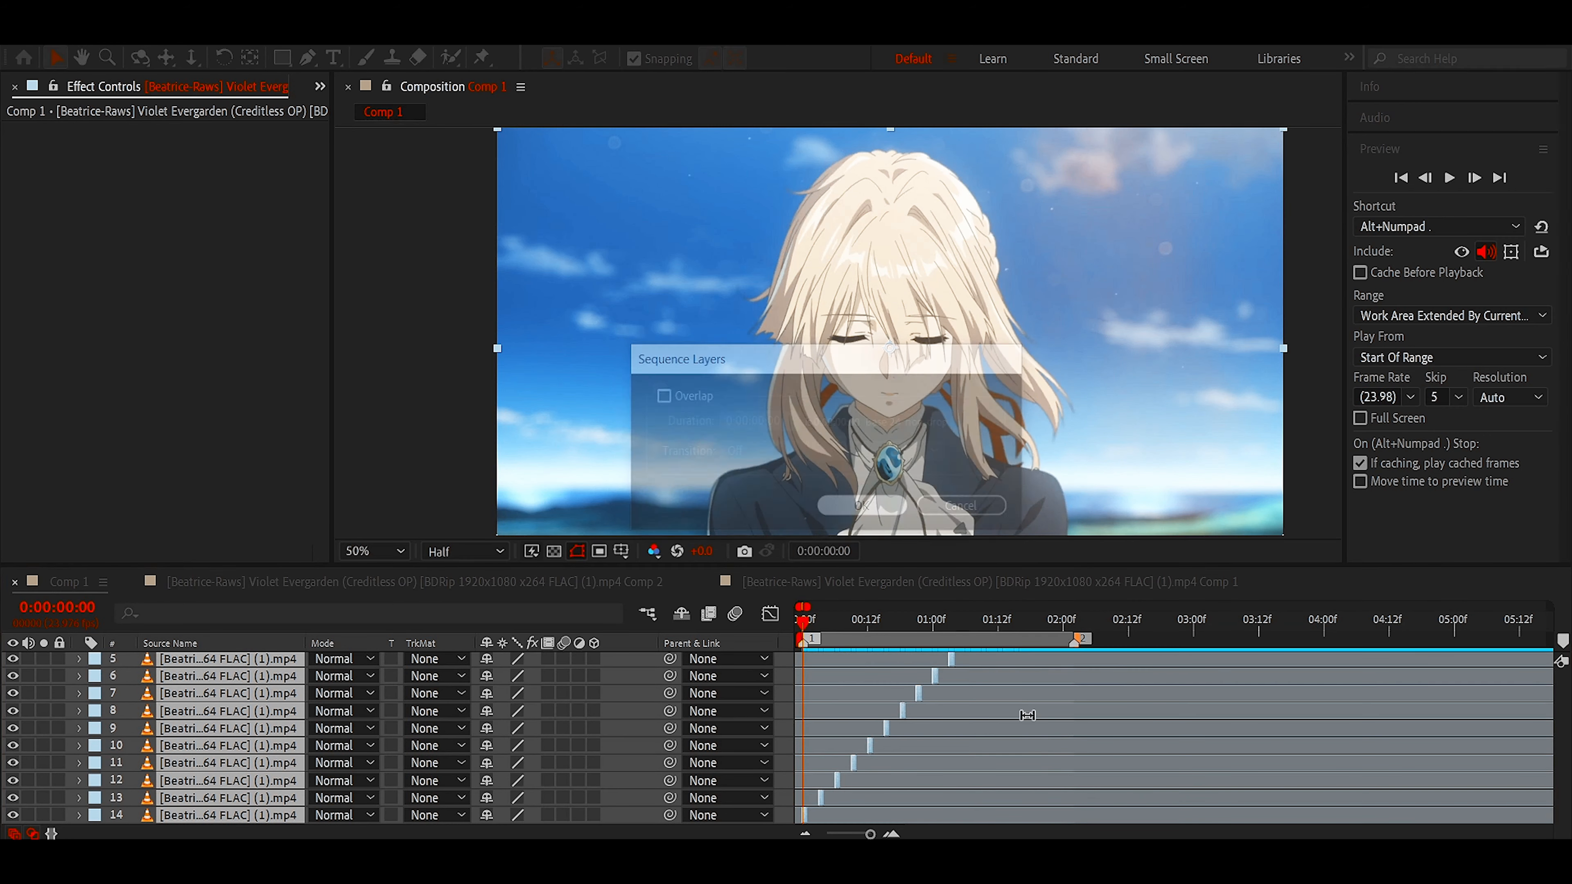
scroll(839, 712, "up", 3)
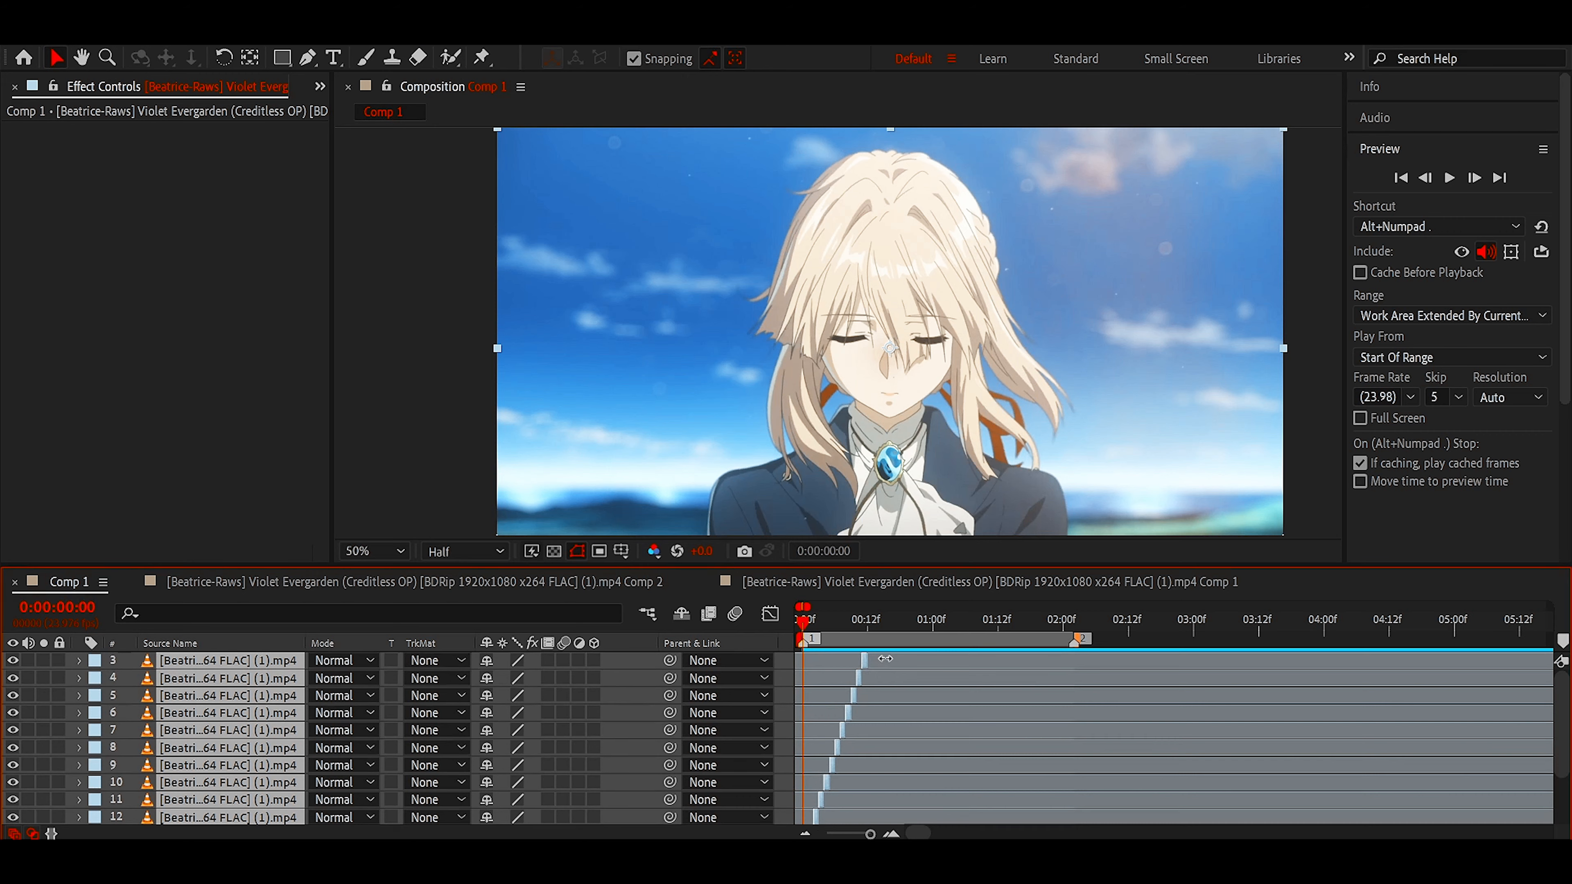
- Pre-compose all the sequenced segments as Pre-comp 1, moving all attributes and adjusting the duration to their time span
right_click(860, 712)
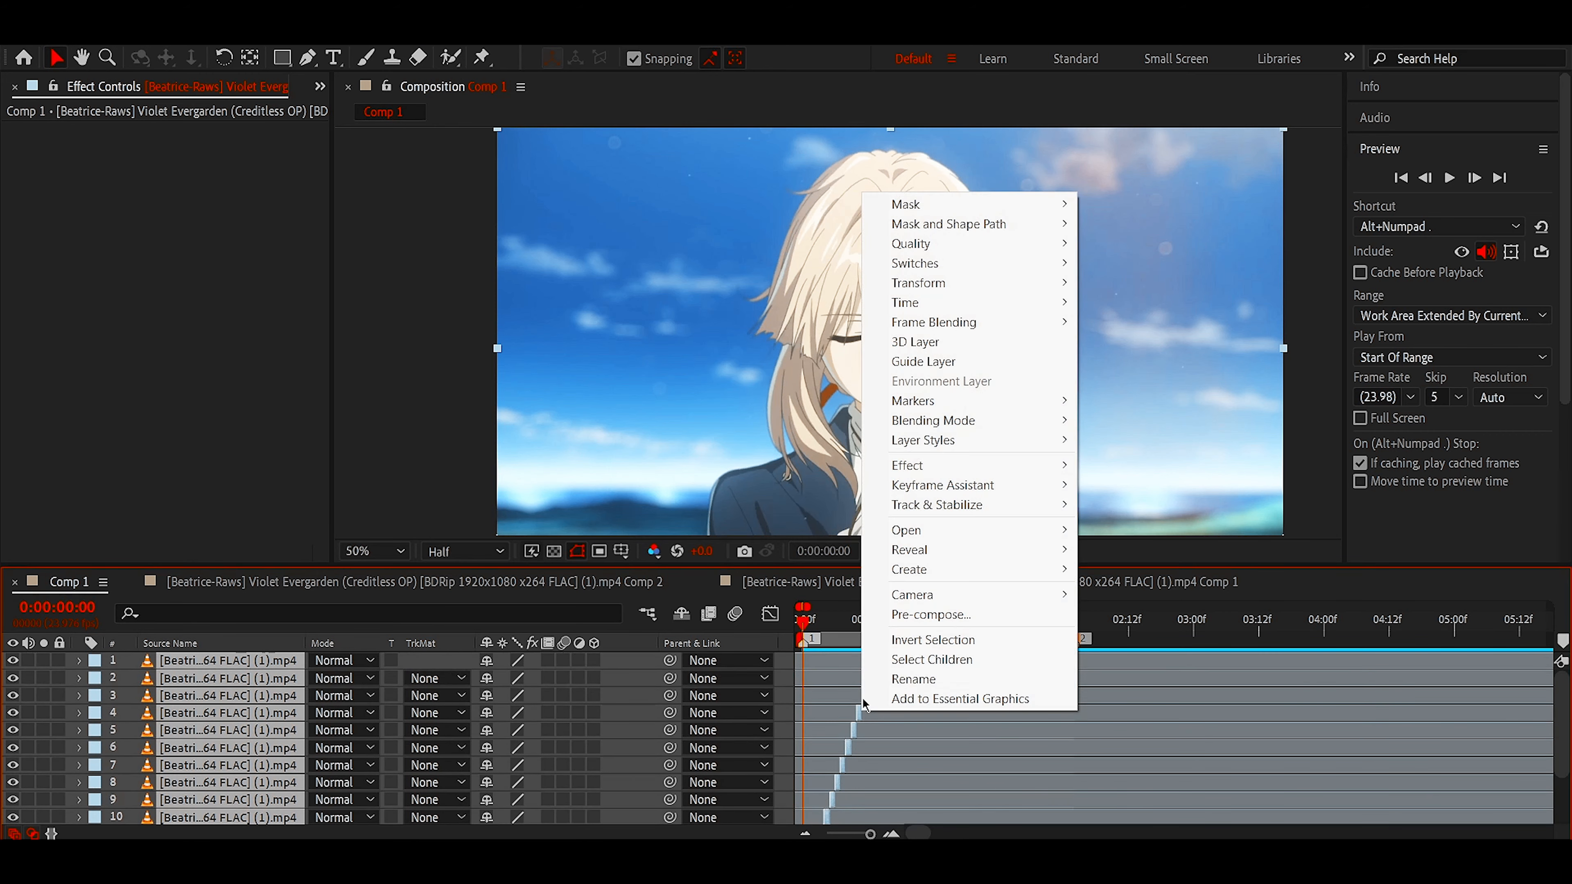
left_click(920, 619)
left_click(658, 478)
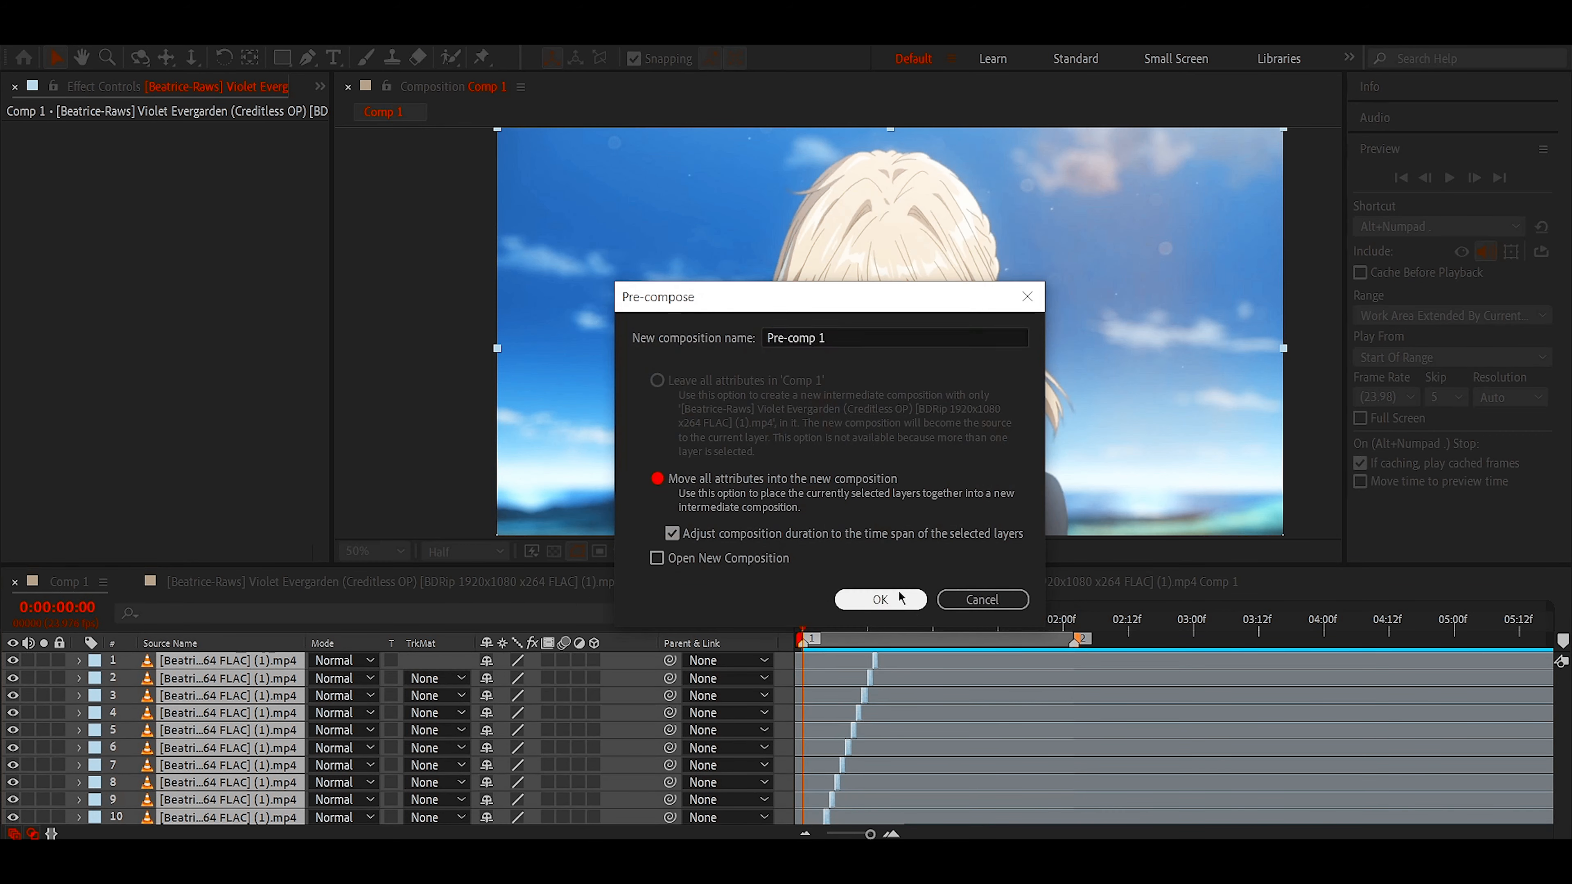
left_click(880, 599)
- Play Pre-comp 1, step through its frames up to 0:00:00:05 to check the motion, and return to 0:00:00:00
key("space")
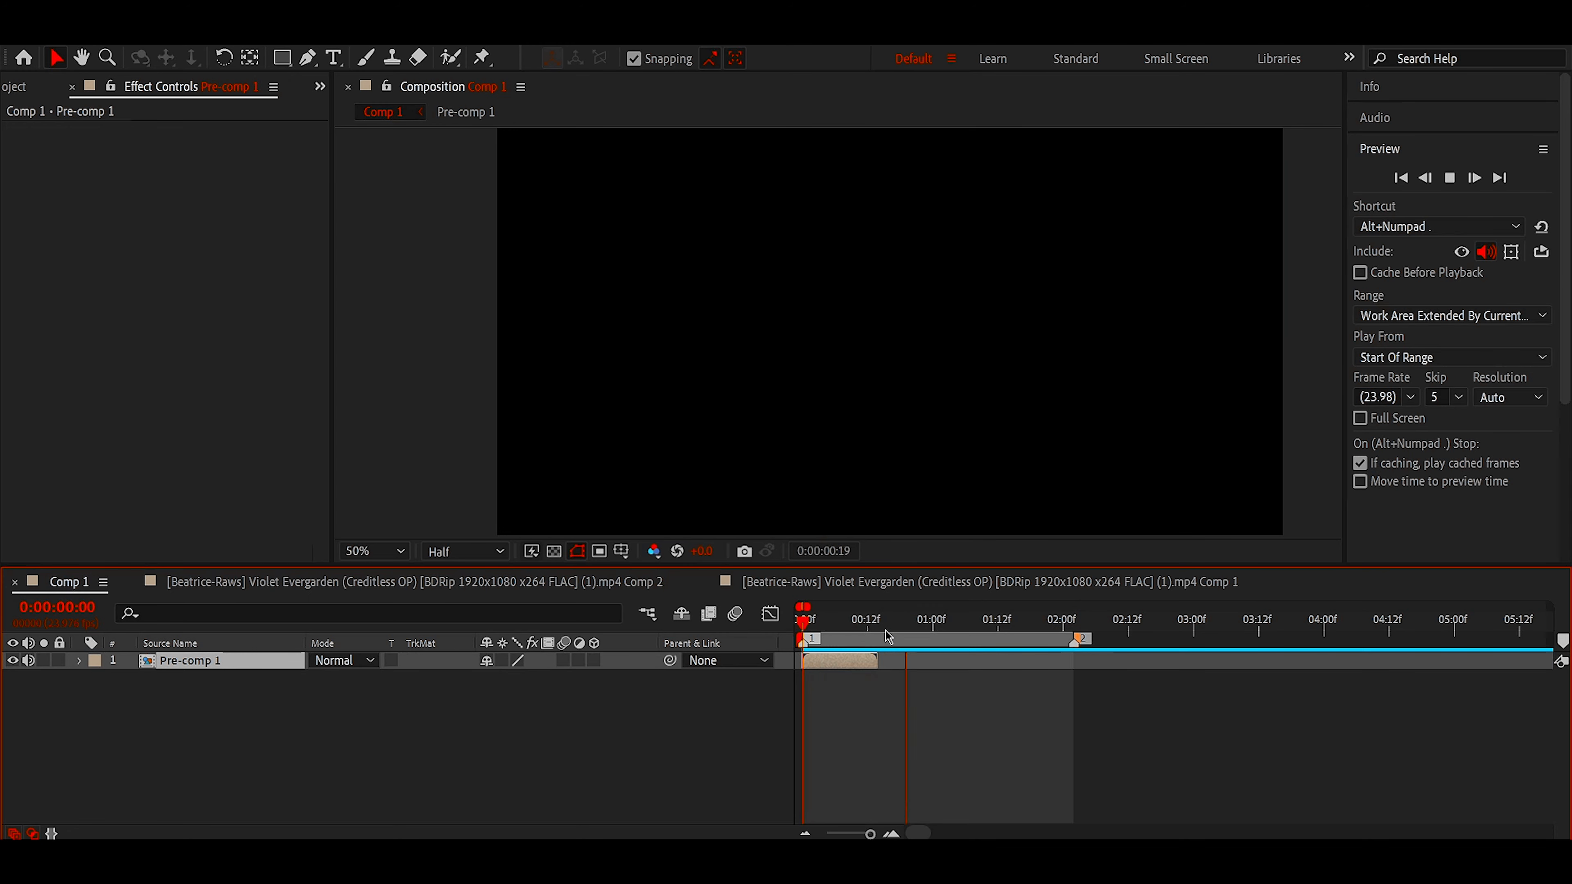
left_click(1449, 178)
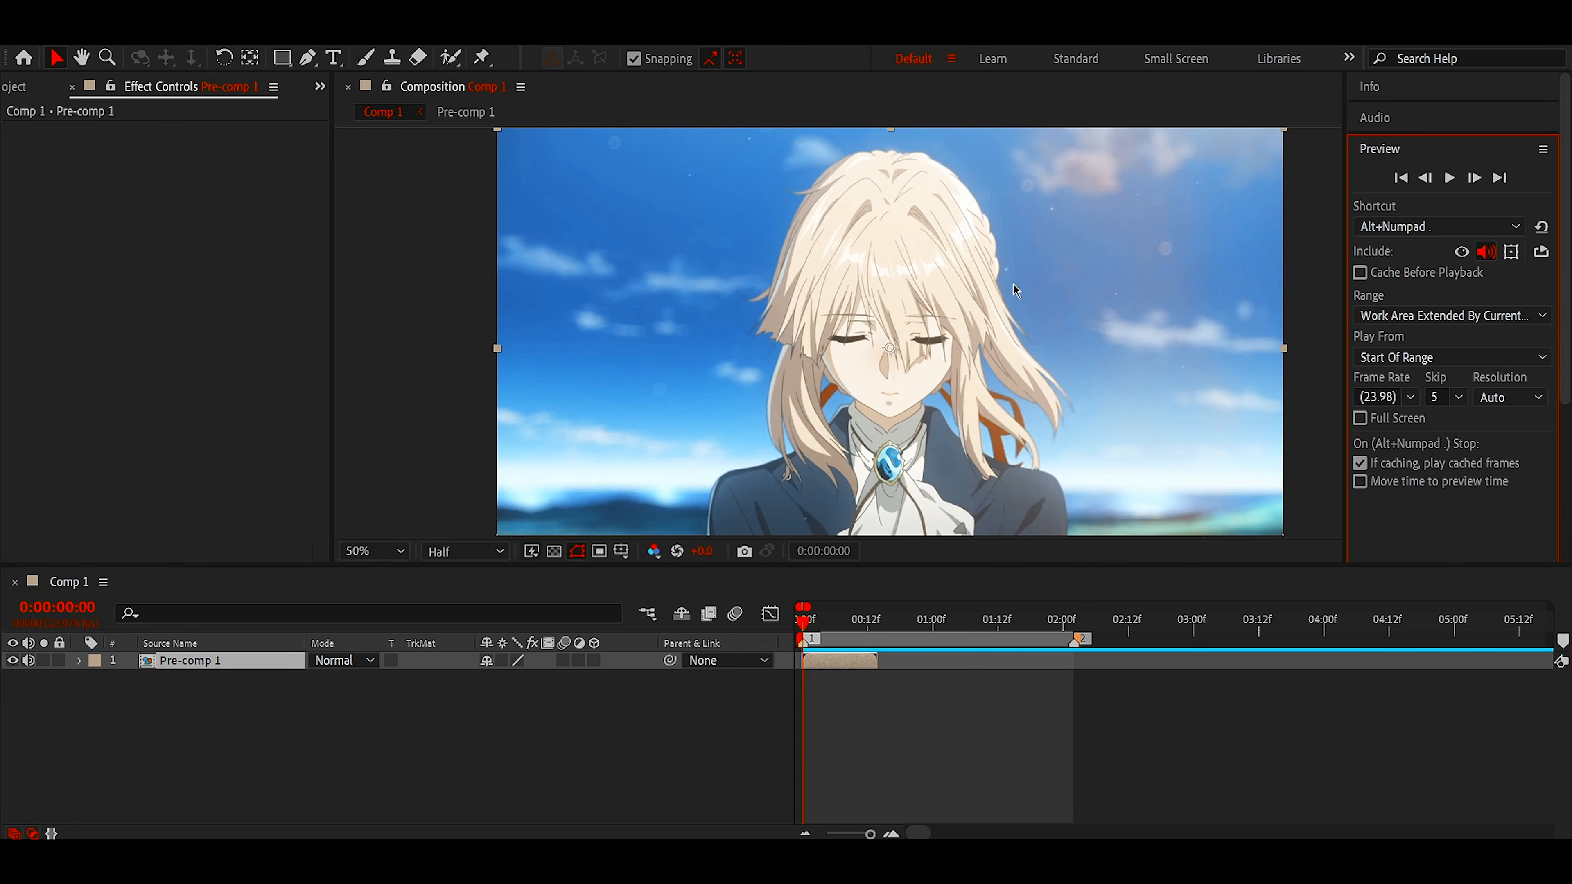
left_click(1473, 179)
left_click(1473, 179)
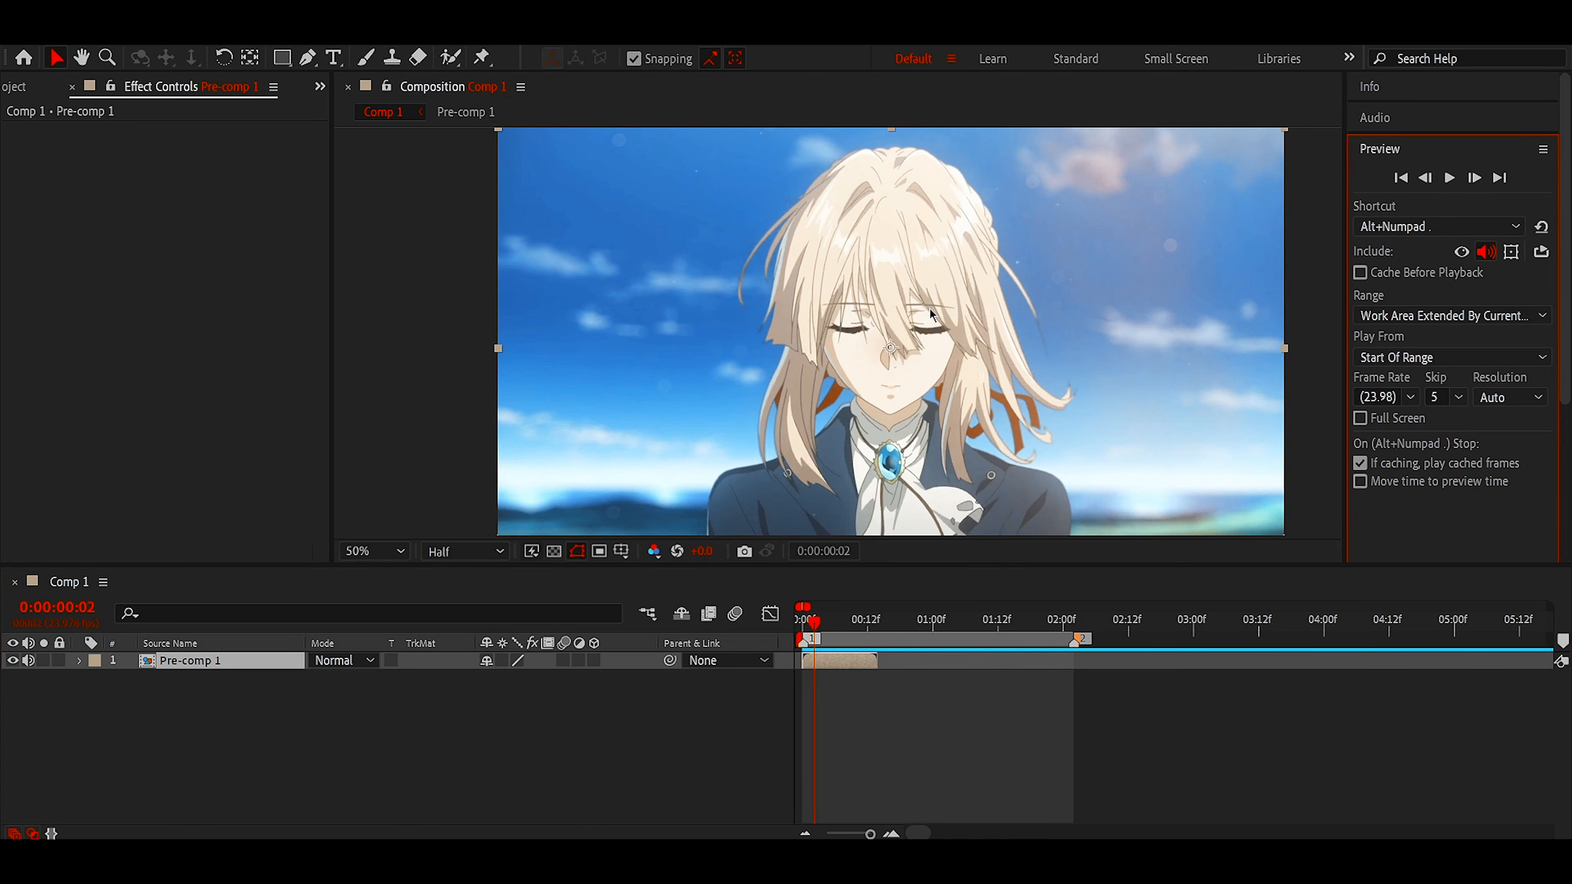
key("h")
key("v")
left_click(1474, 178)
left_click(1473, 178)
left_click(1473, 179)
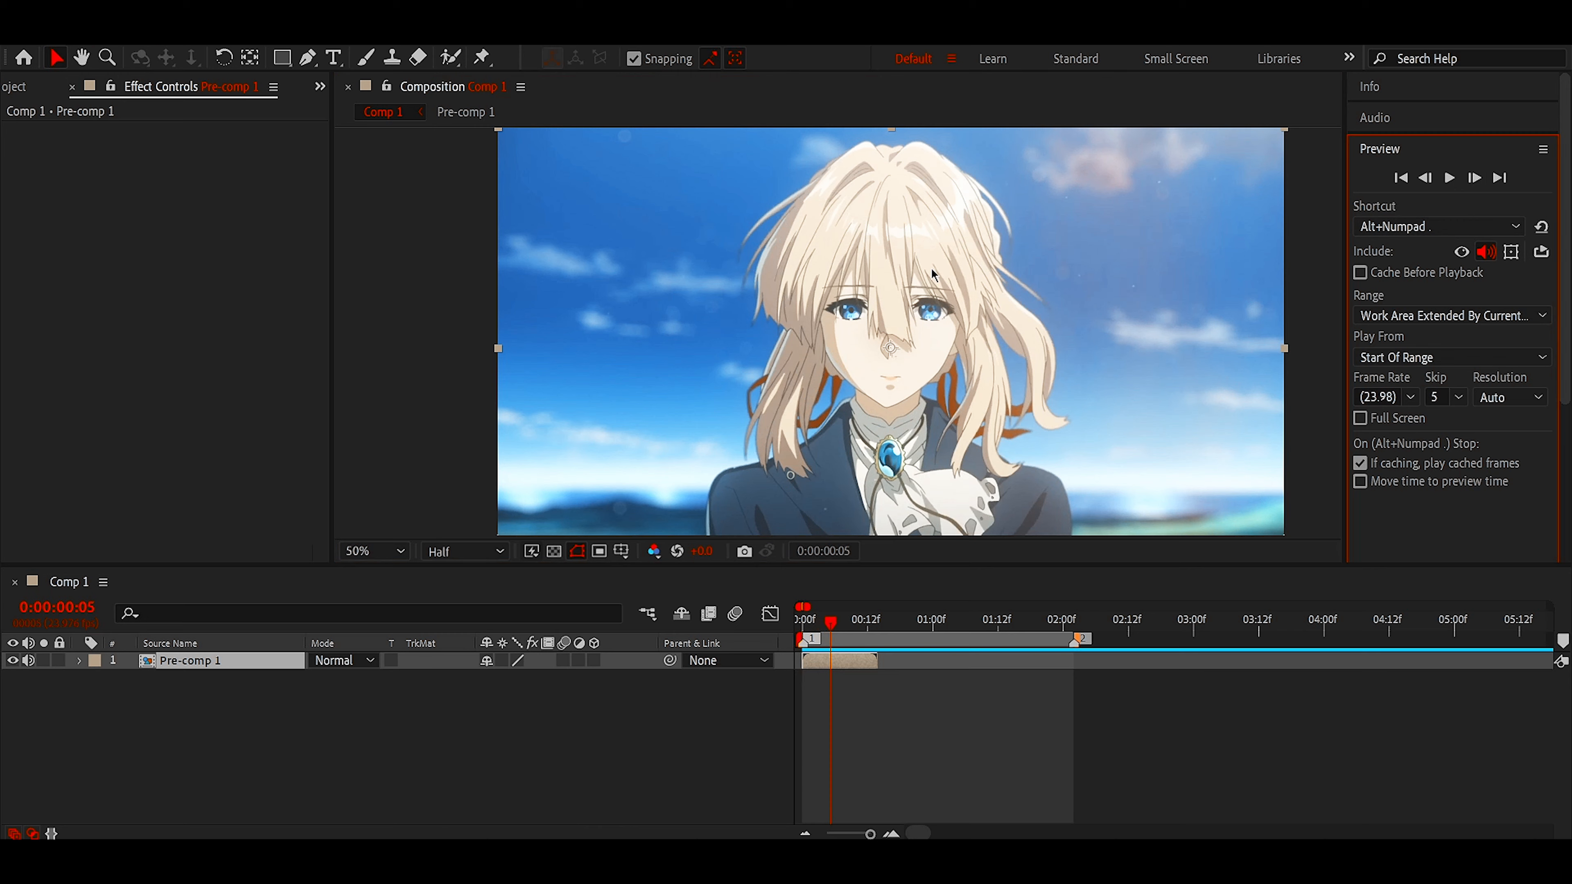
key("h")
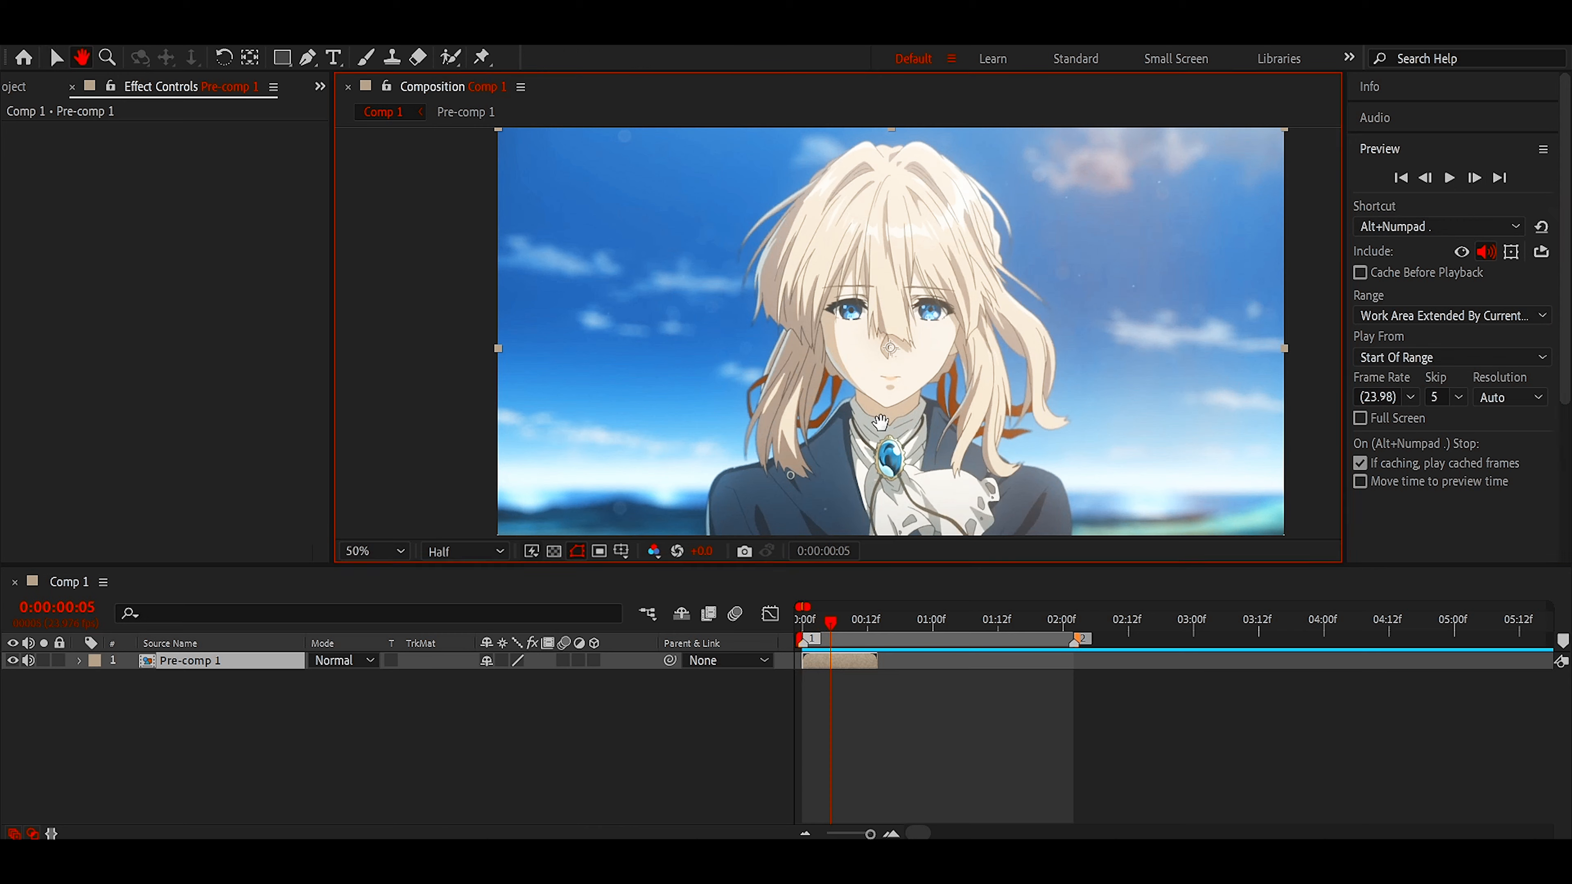
key("v")
key("Home")
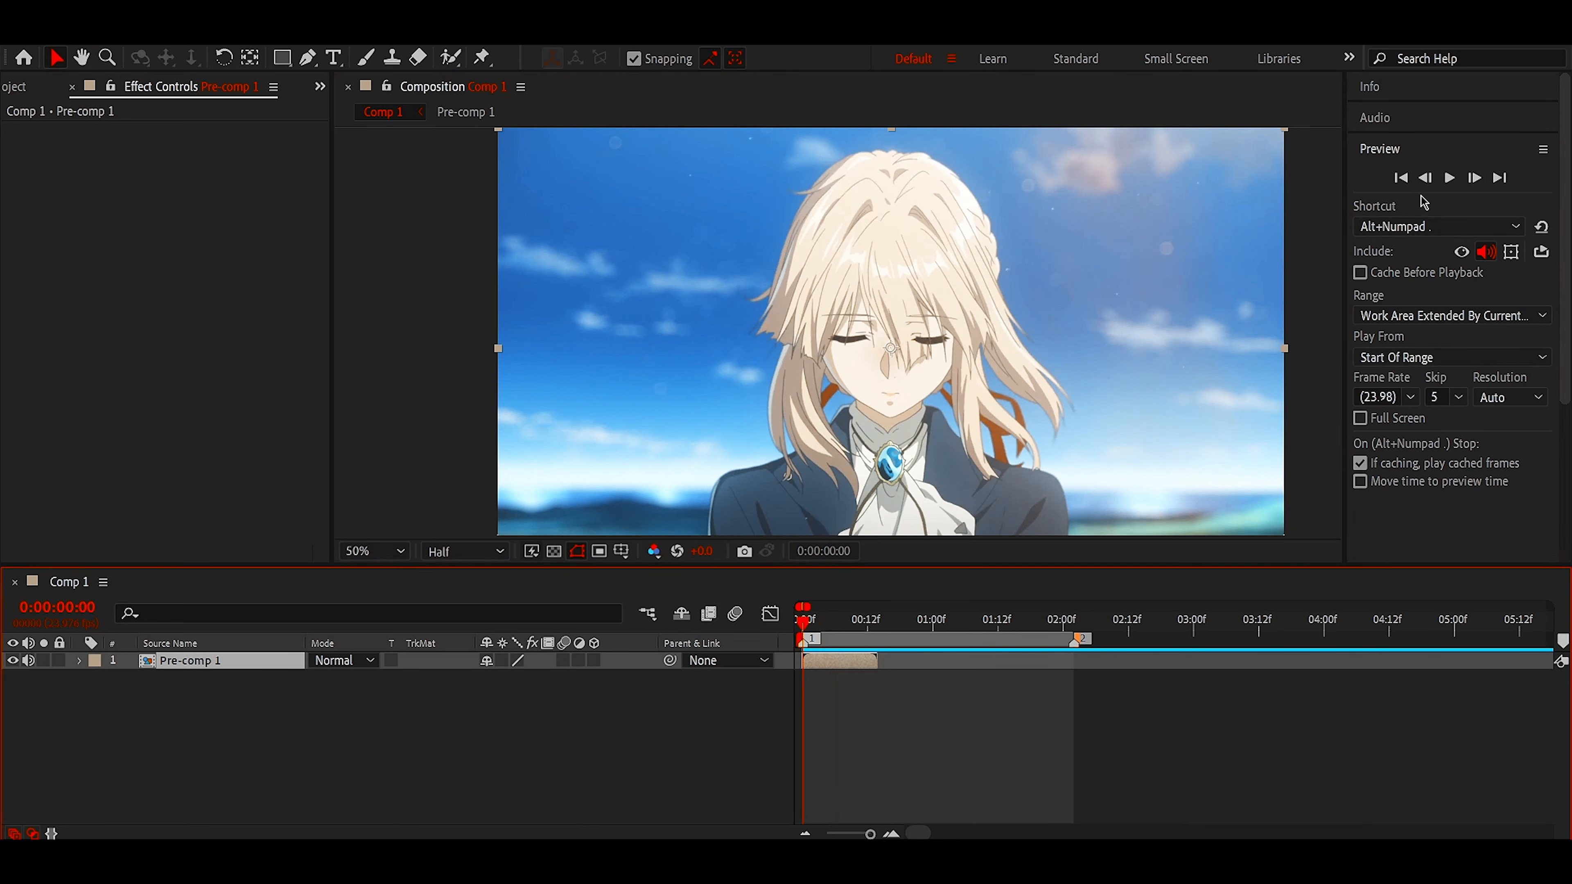
- Apply the Twixtor Pro effect to the Pre-comp 1 layer
left_click(1411, 154)
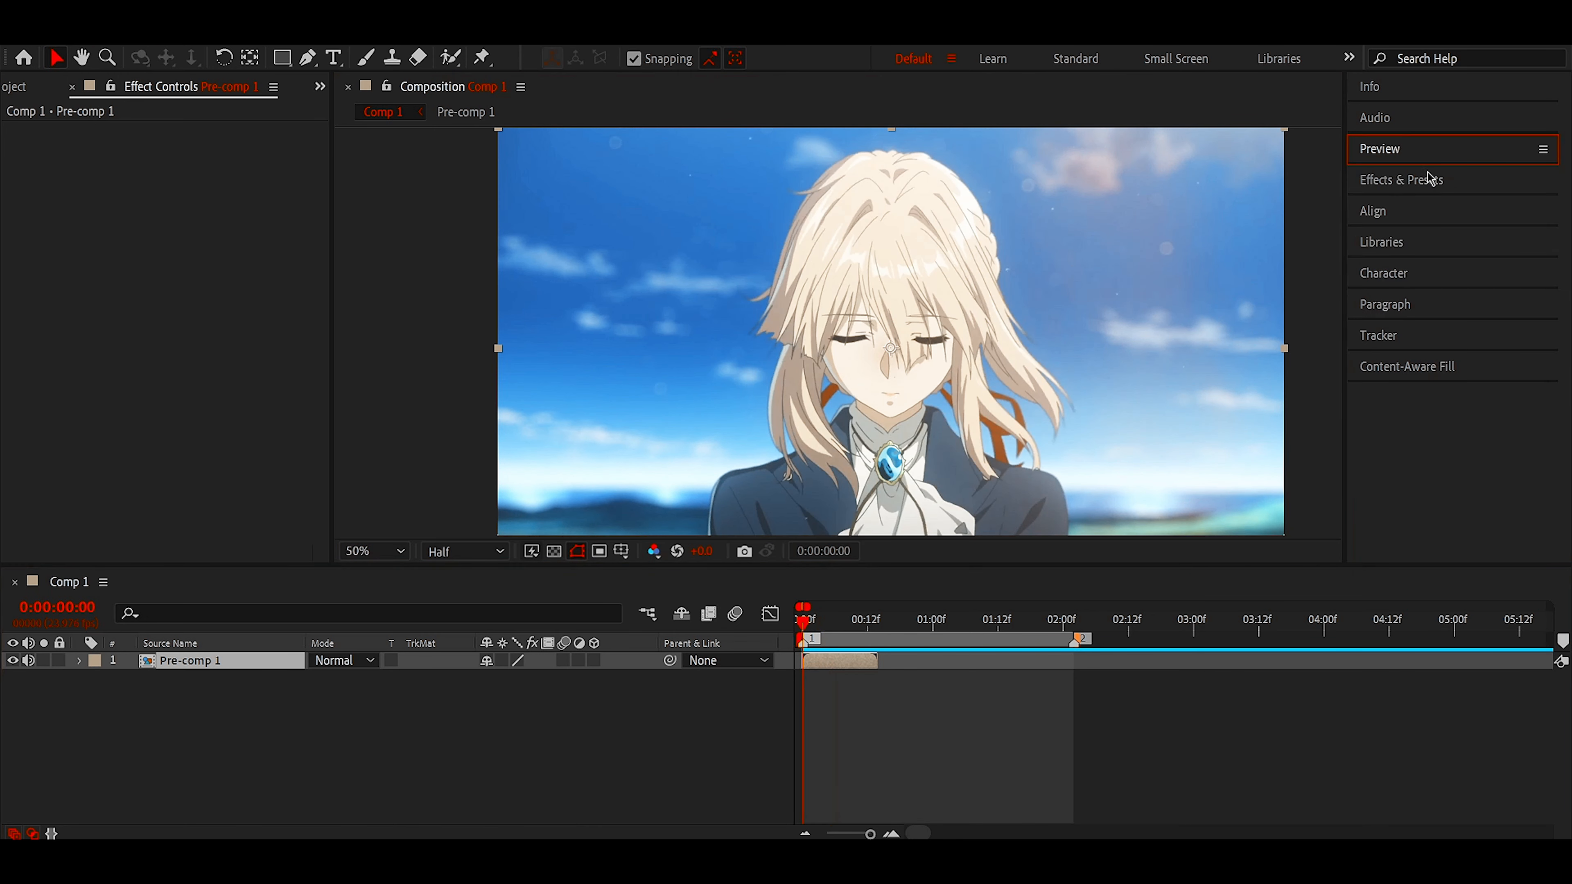
left_click(1427, 179)
left_click_drag(1431, 361, 811, 660)
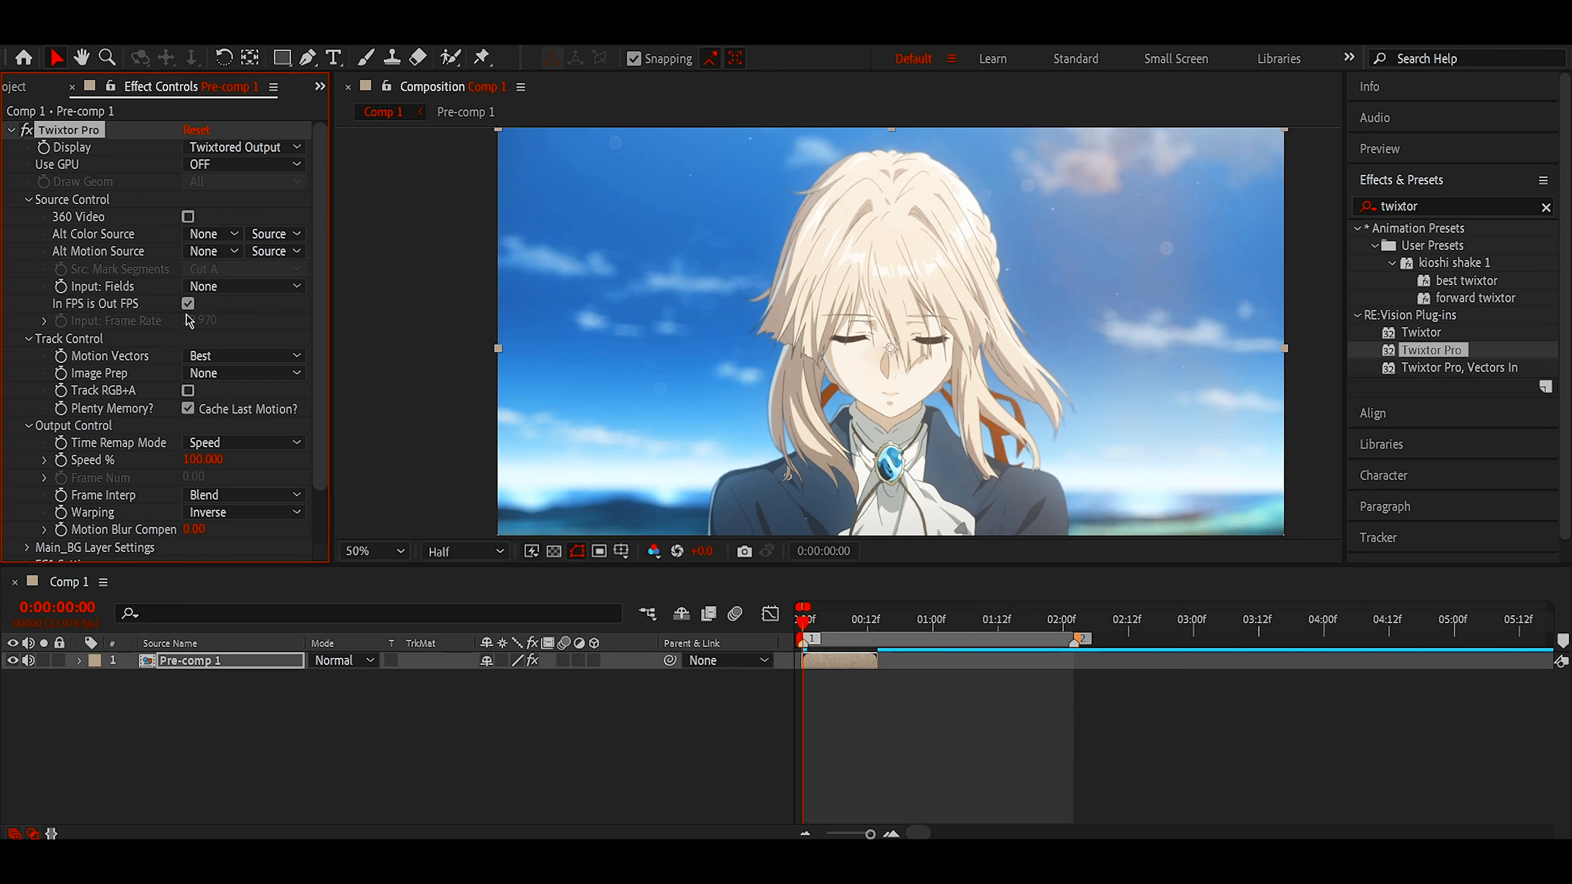
- Set Twixtor Pro's Image Prep to Contrast/Edge Enhance, Warping to Forward and Frame Interp to Motion Weighted Blend
left_click(205, 373)
left_click(239, 415)
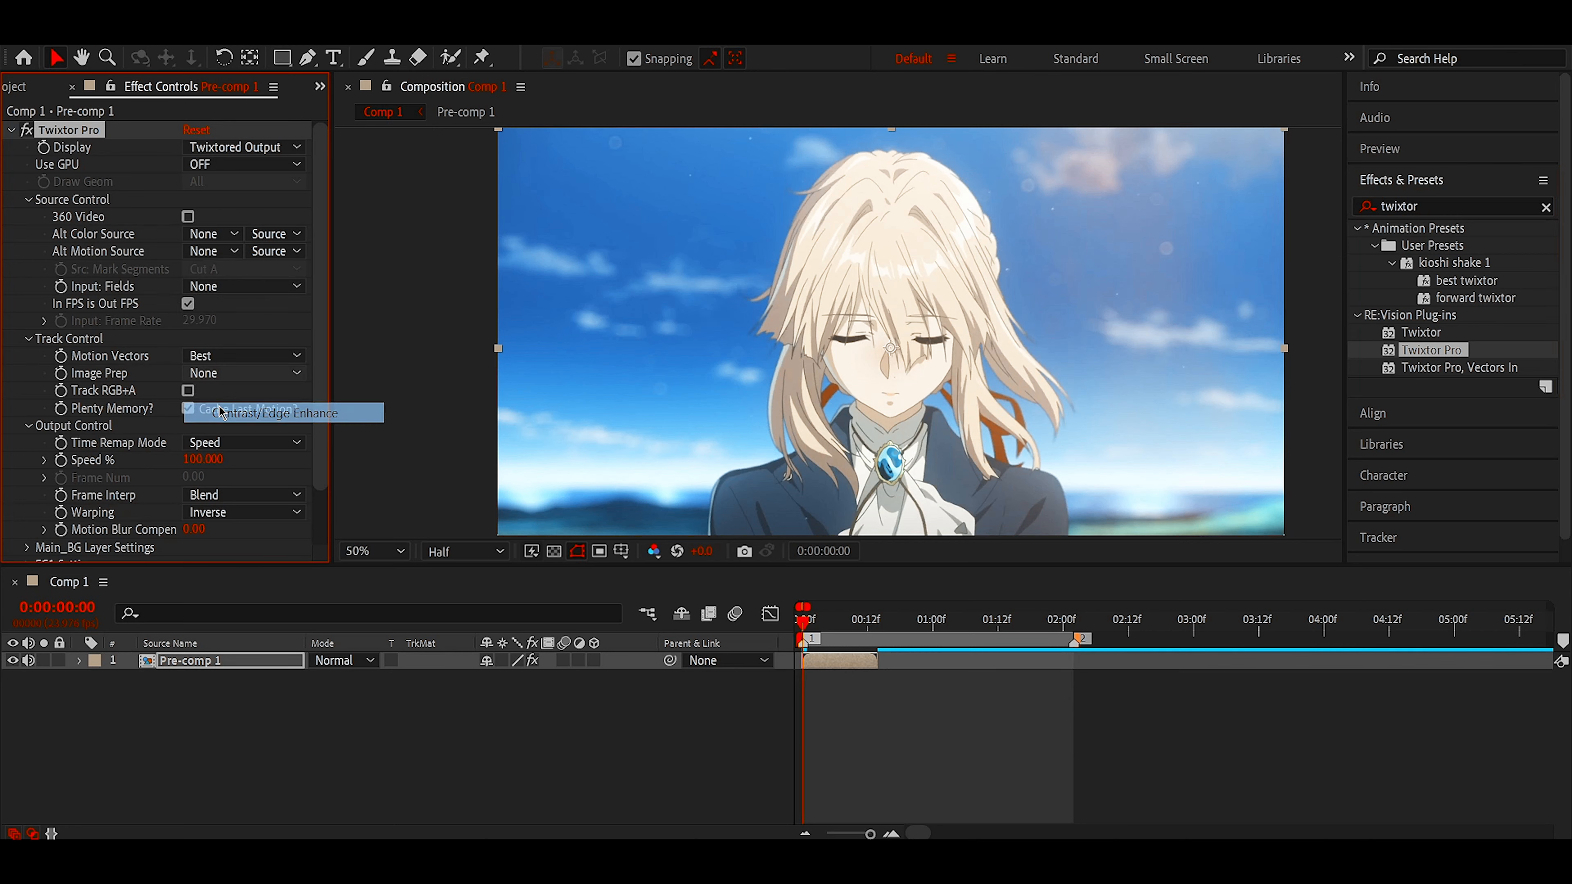
left_click(242, 512)
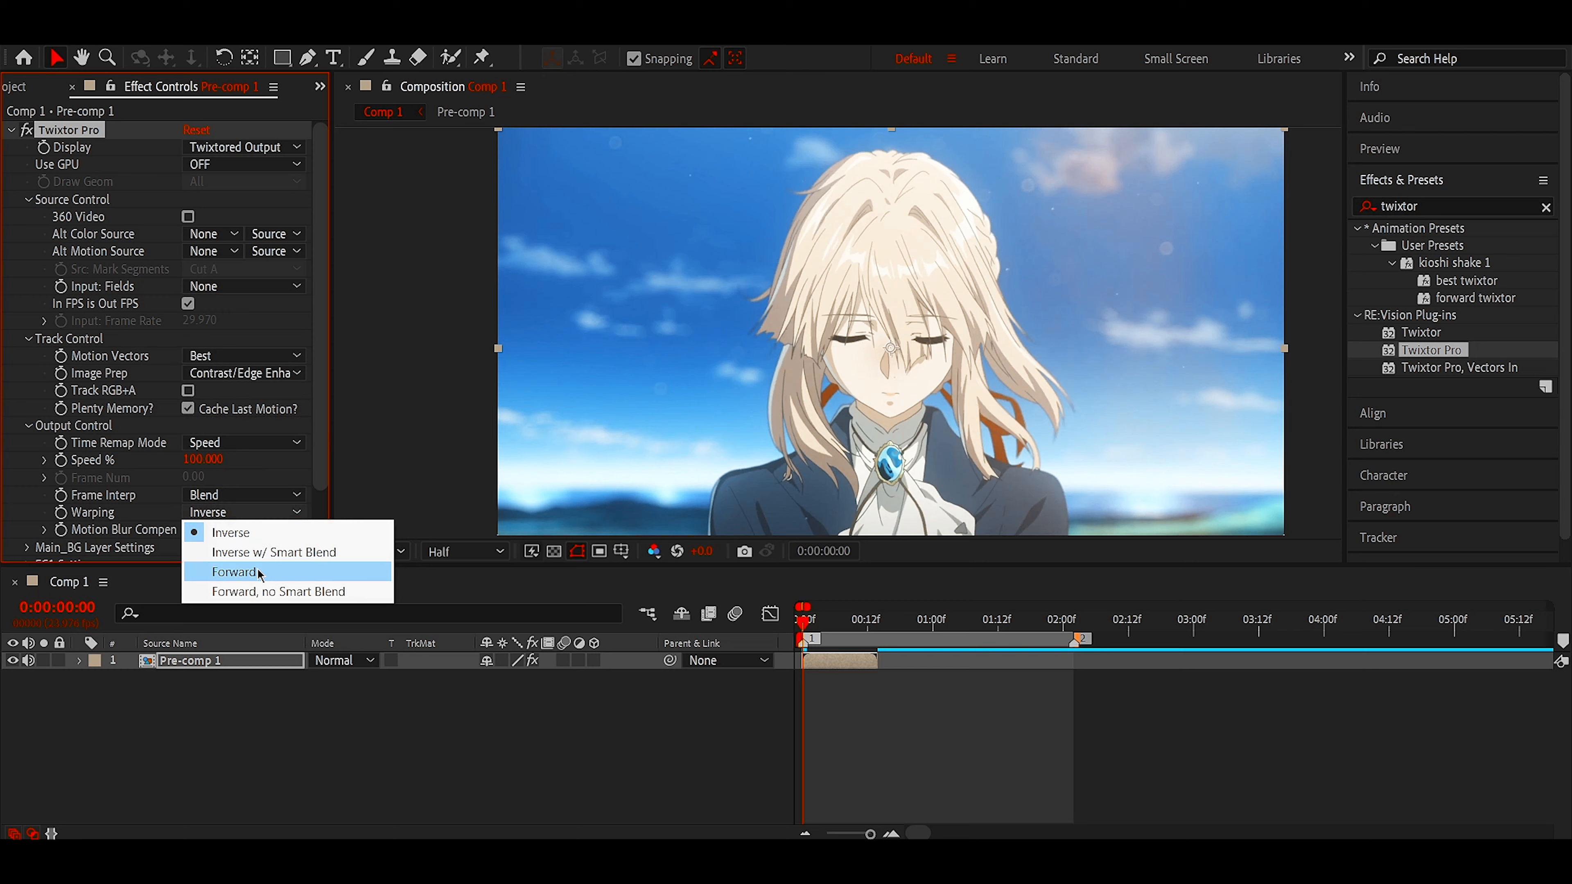
left_click(260, 571)
left_click(233, 498)
left_click(260, 554)
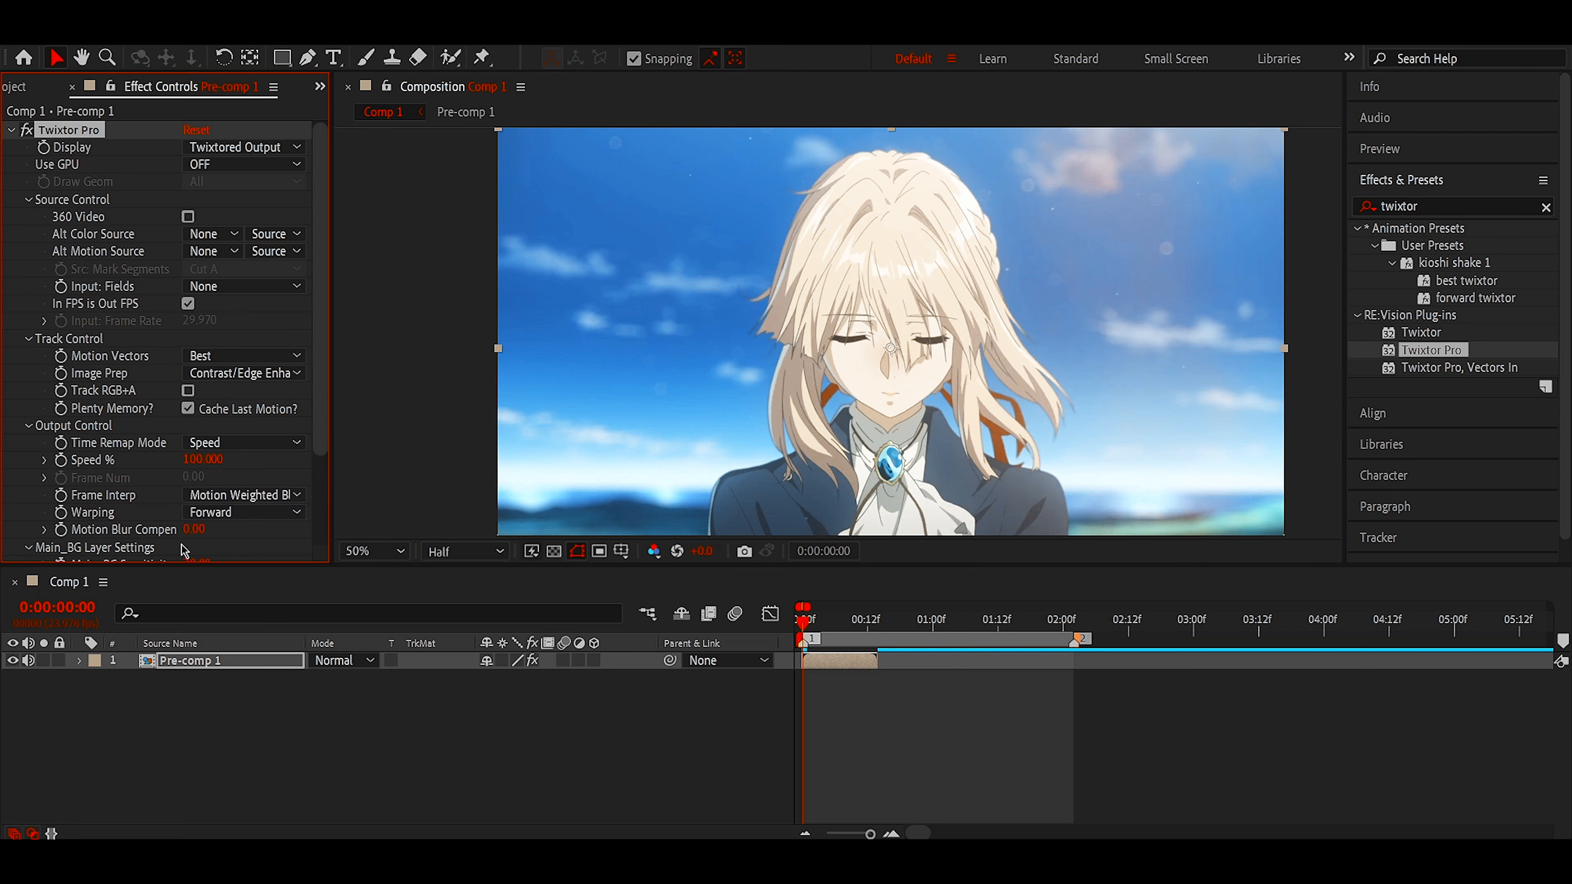
scroll(183, 550, "down", 3)
- Pre-compose the Twixtor layer as Pre-comp 1 Comp 1, moving all attributes into the new composition
right_click(856, 664)
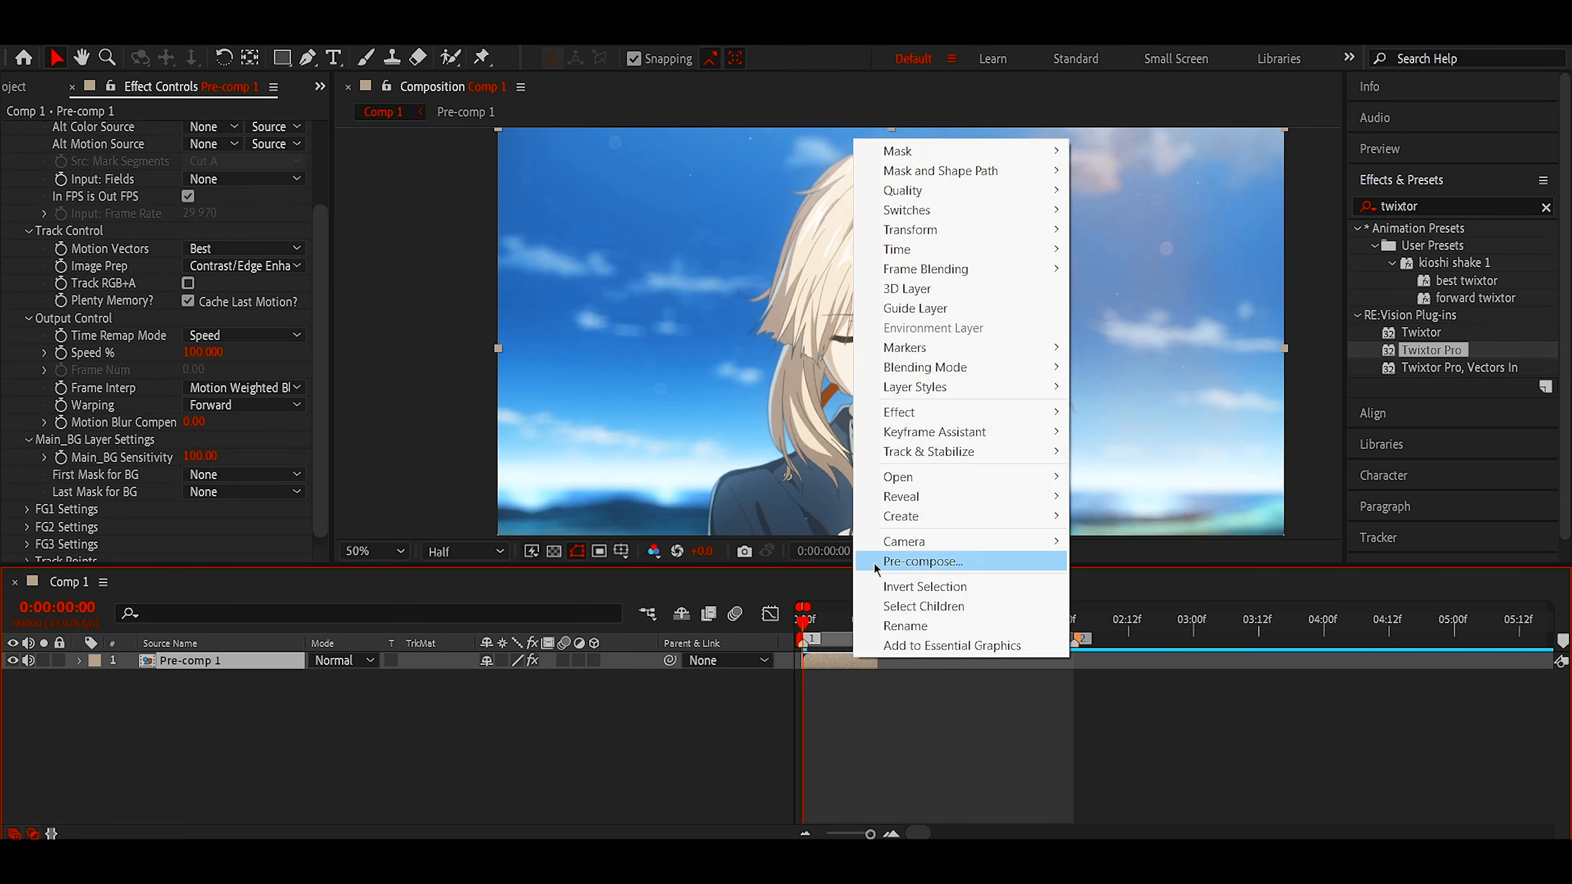
left_click(872, 559)
left_click(658, 483)
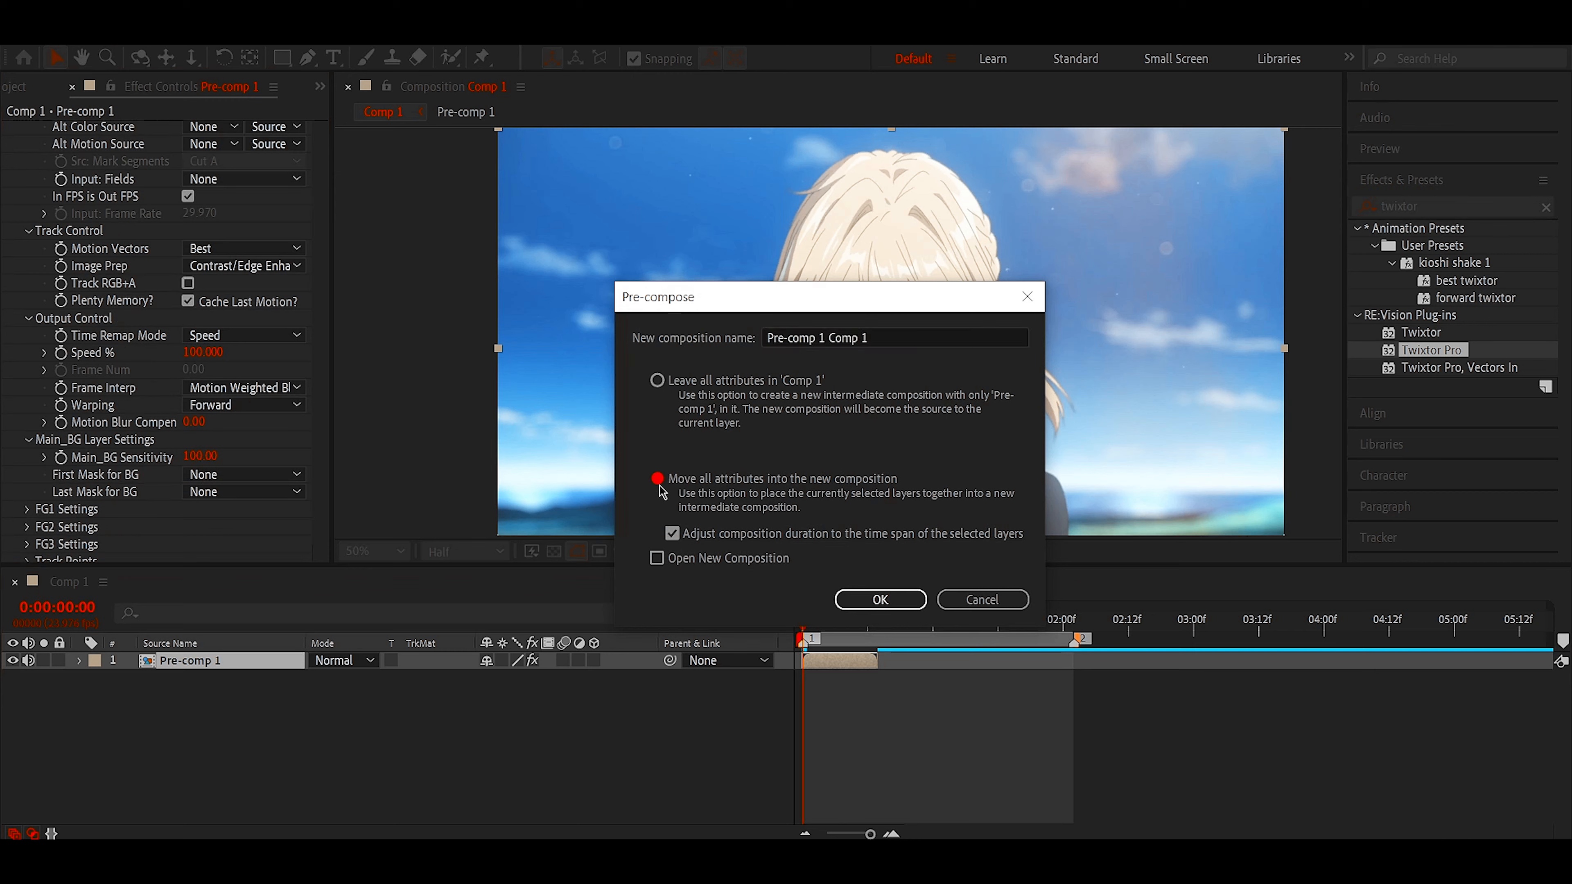
left_click(903, 592)
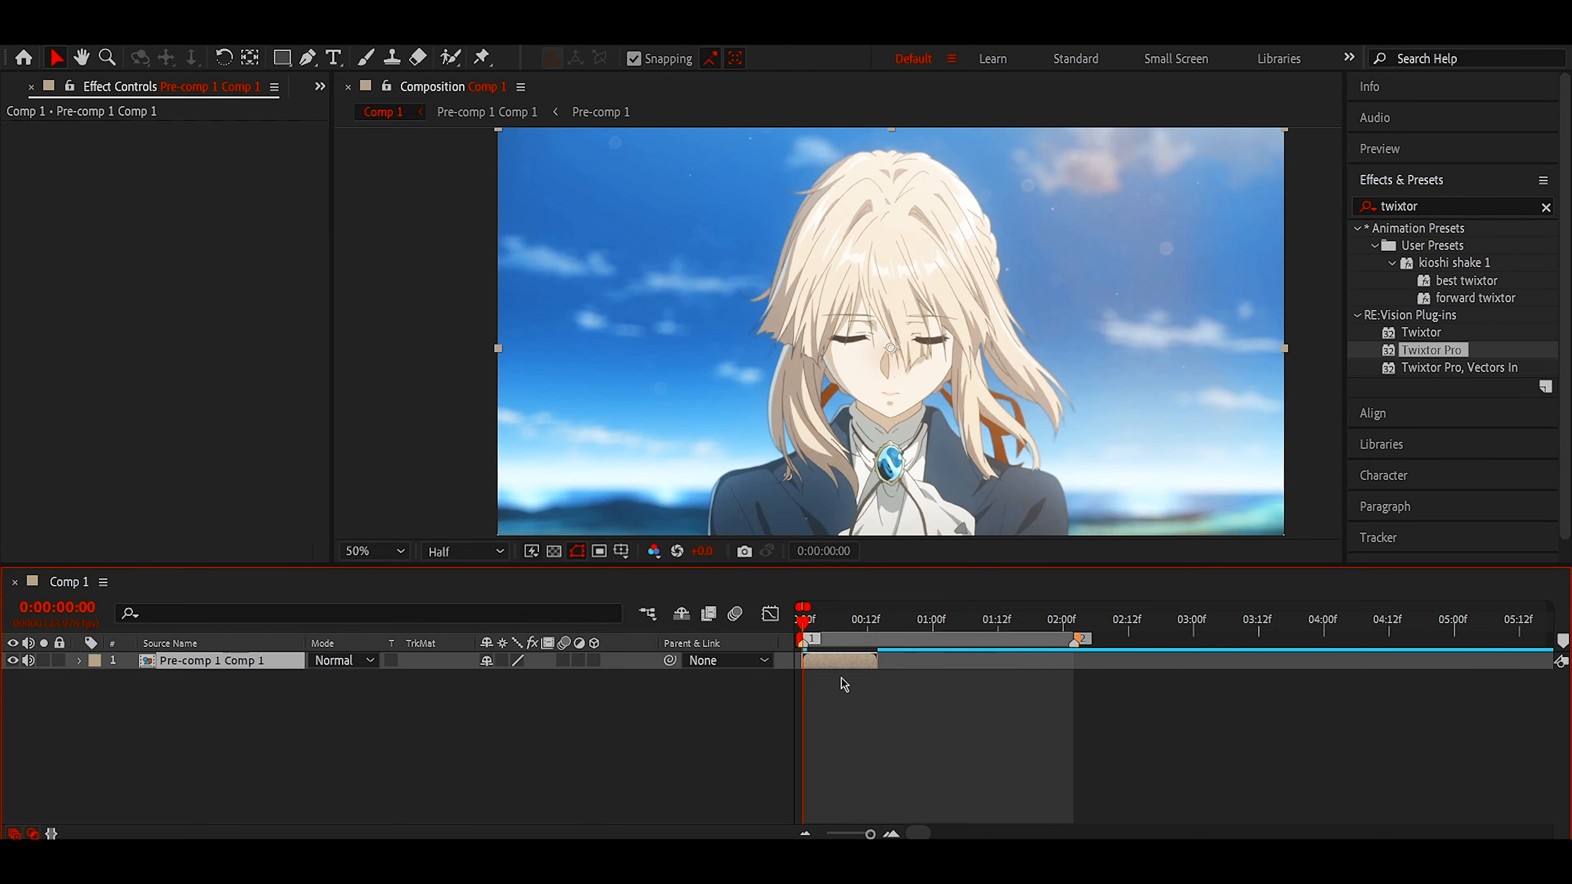
- Enable Time Remap on the Pre-comp 1 Comp 1 layer and set its end keyframe at 0:00:00:14 to 0:00:00:13
key("ctrl+alt+t")
left_click(879, 621)
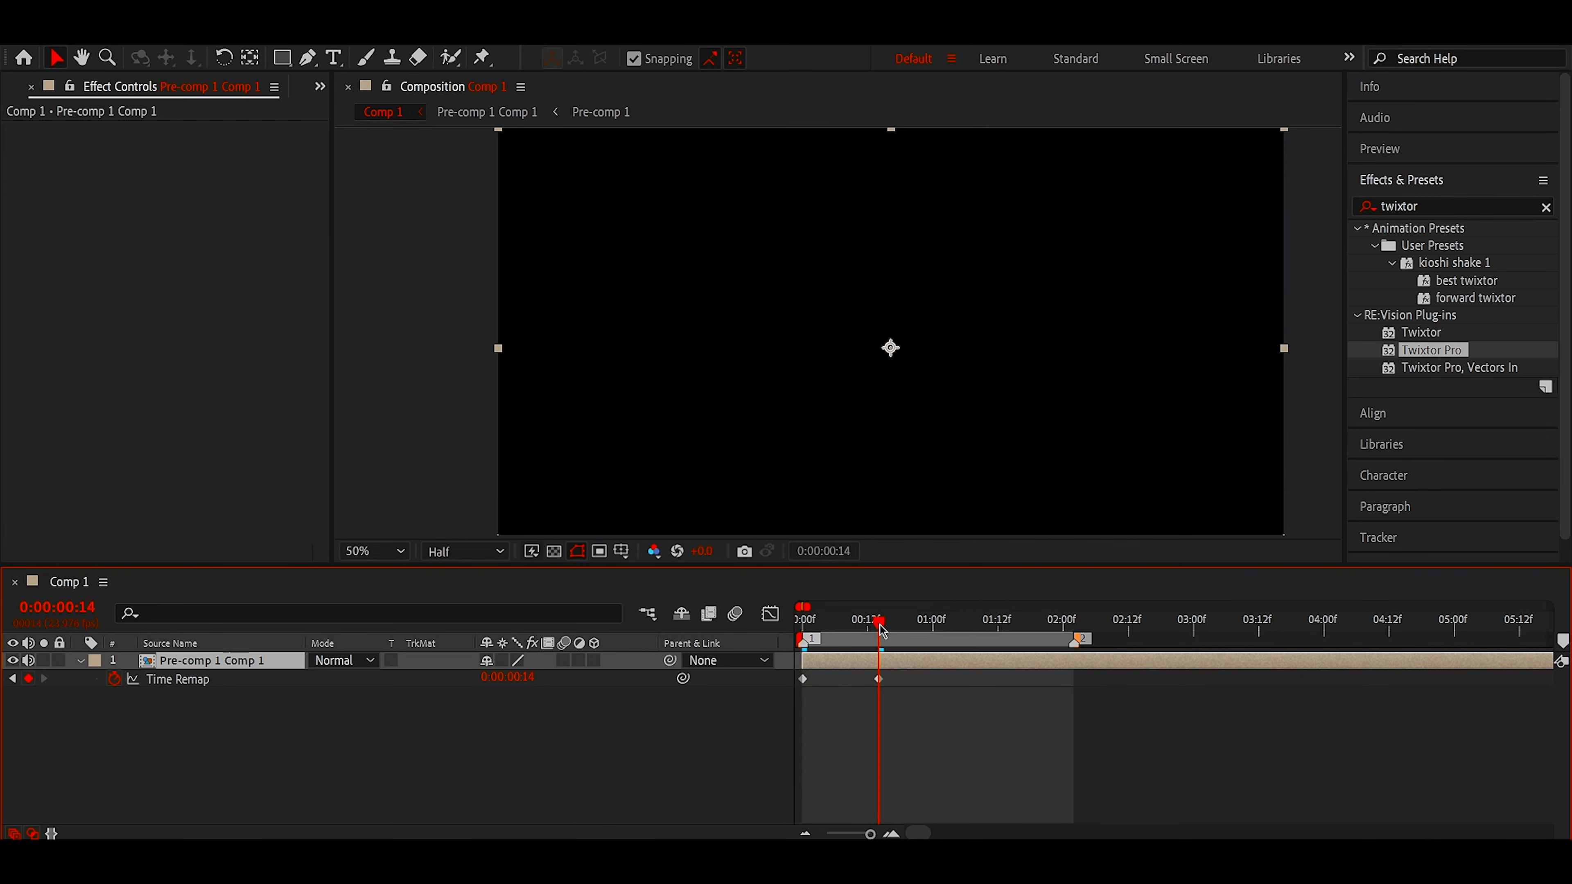
left_click(531, 684)
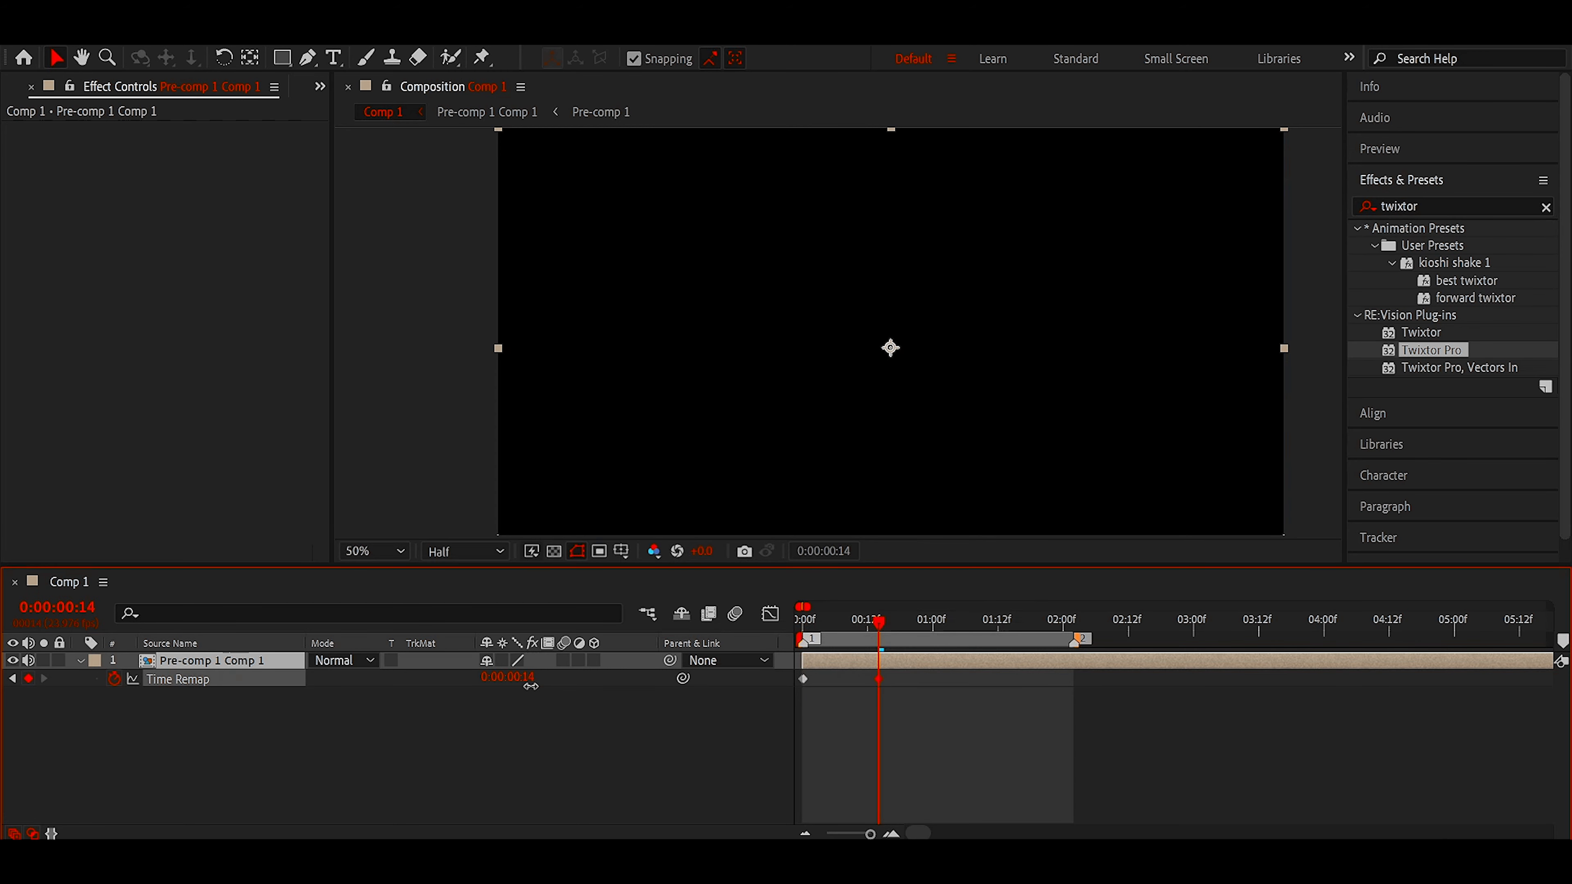
left_click_drag(531, 685, 526, 685)
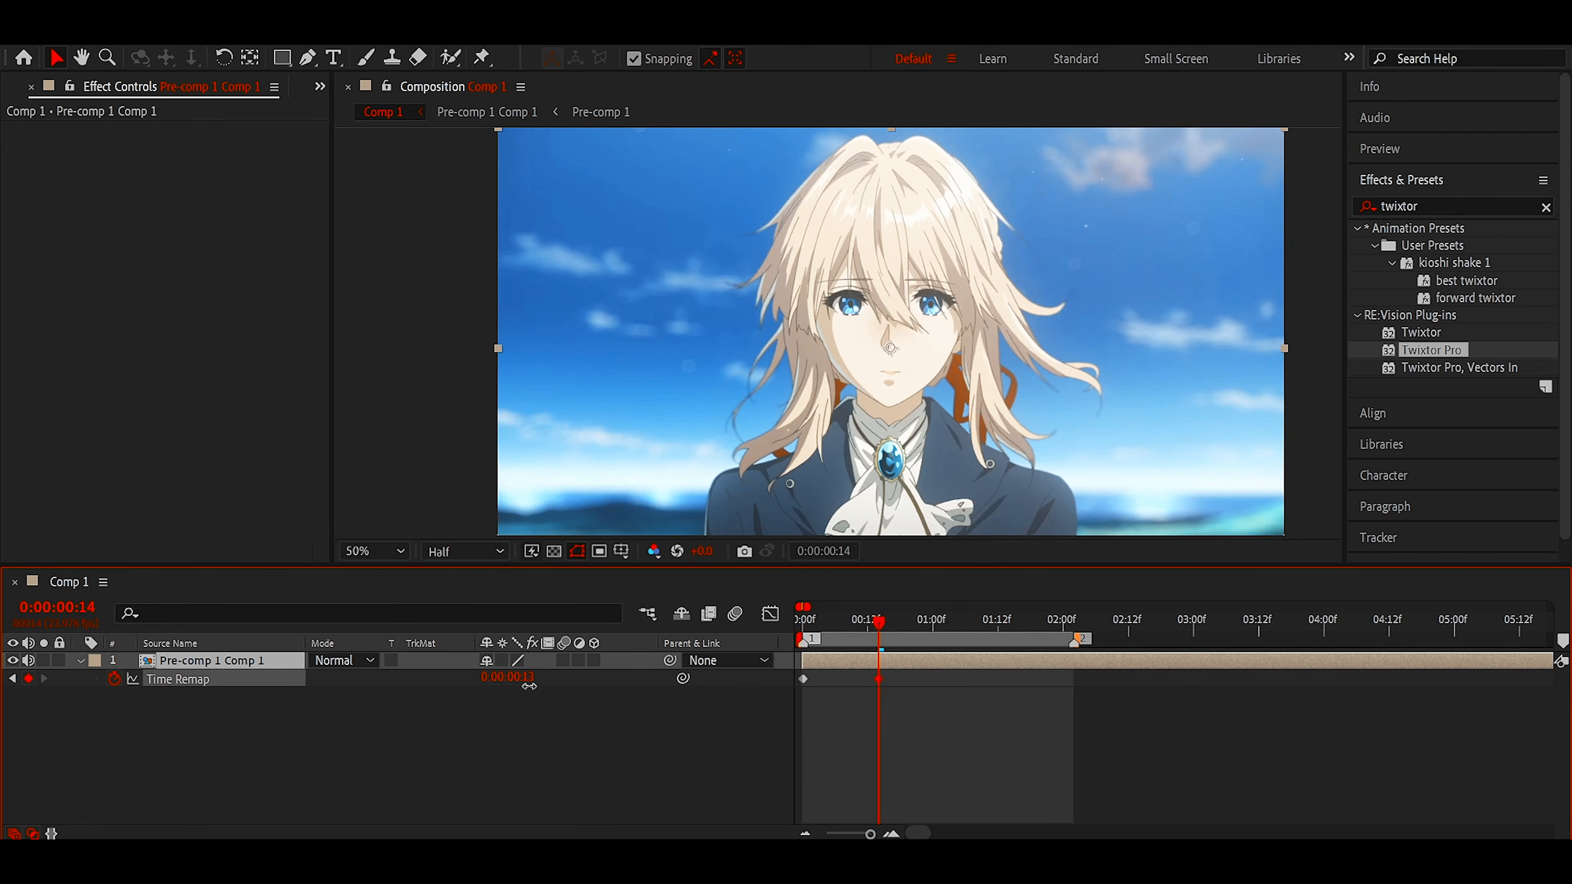
- Move the end Time Remap keyframe out to just before 0:00:02:02, then split the layer at 0:00:02:02 and delete the later part
left_click_drag(1033, 694, 1070, 695)
left_click(1074, 625)
key("ctrl+shift+d")
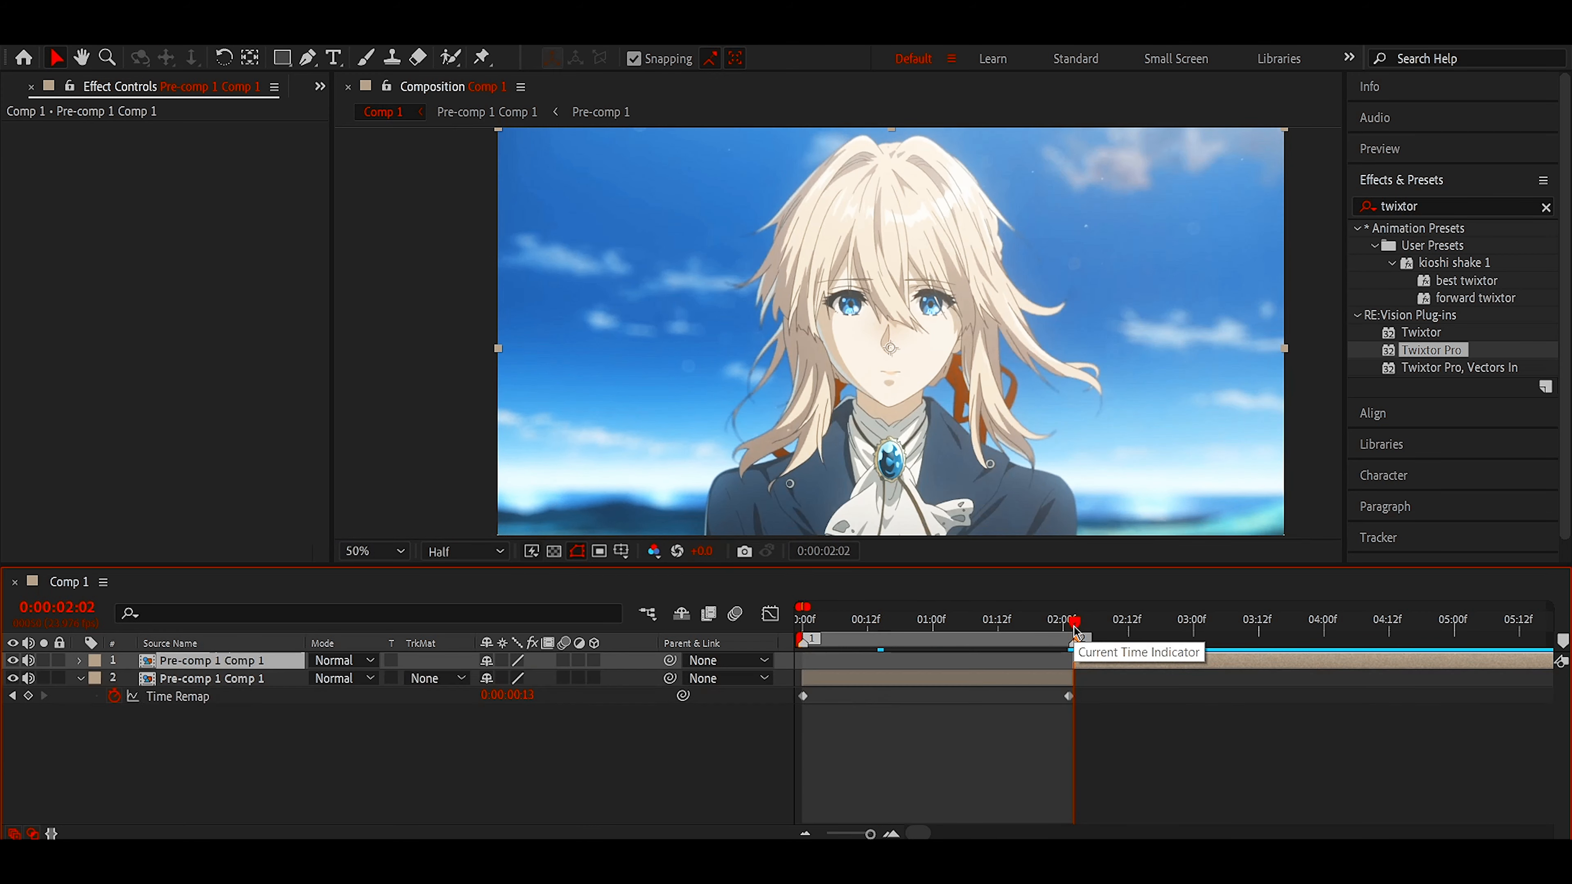
key("Delete")
- Reshape the Time Remap curve in the graph editor with steep handles at both keyframes, making it fast at the ends and slow in the middle
key("Home")
left_click(274, 681)
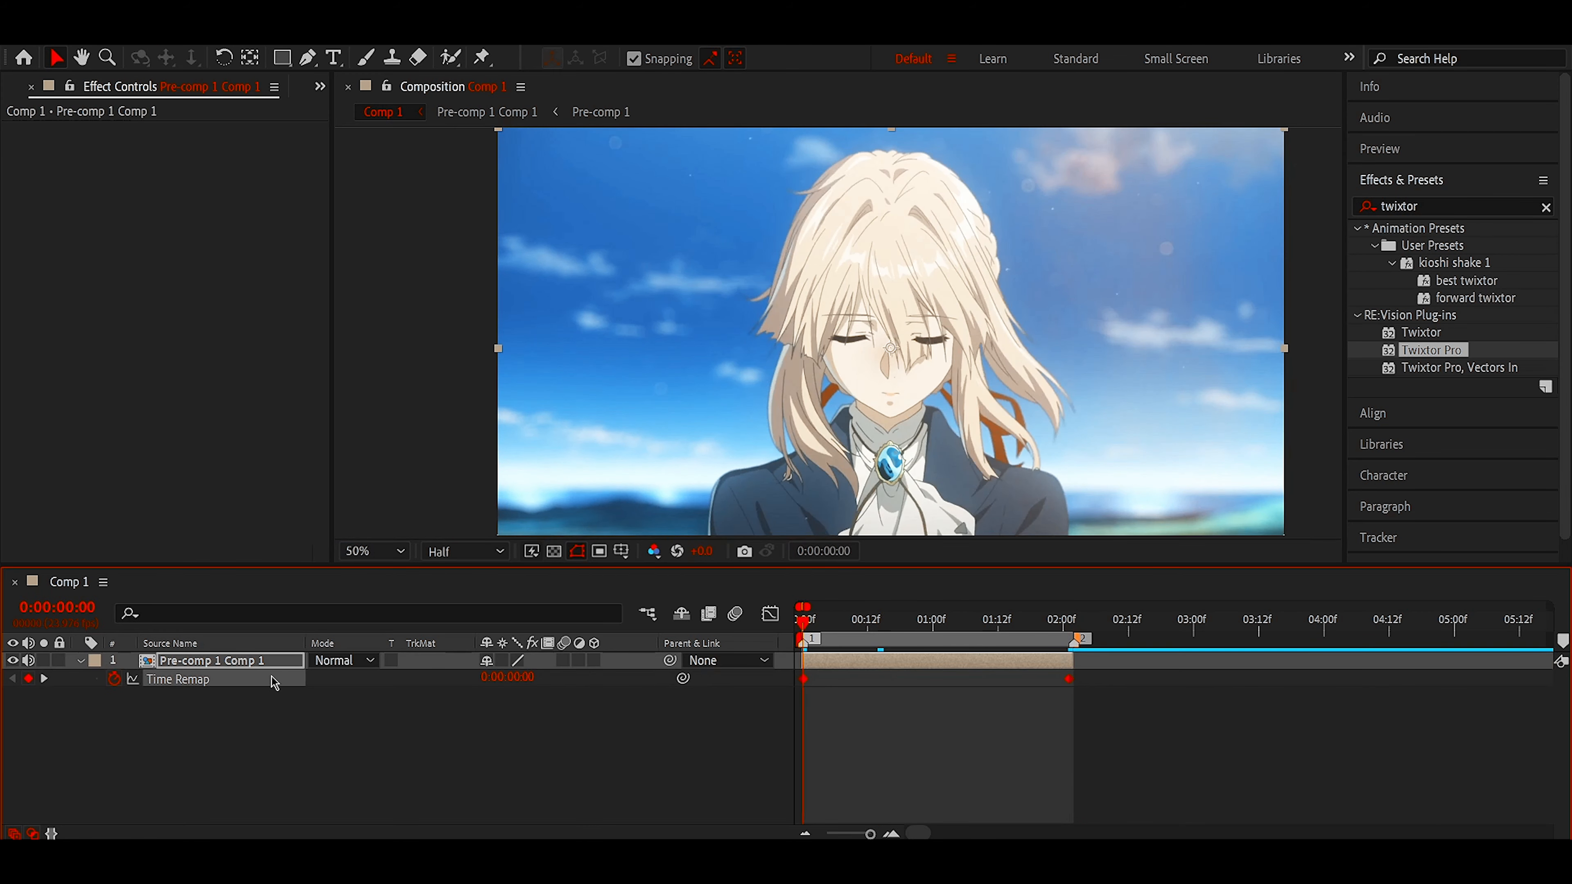
left_click(771, 614)
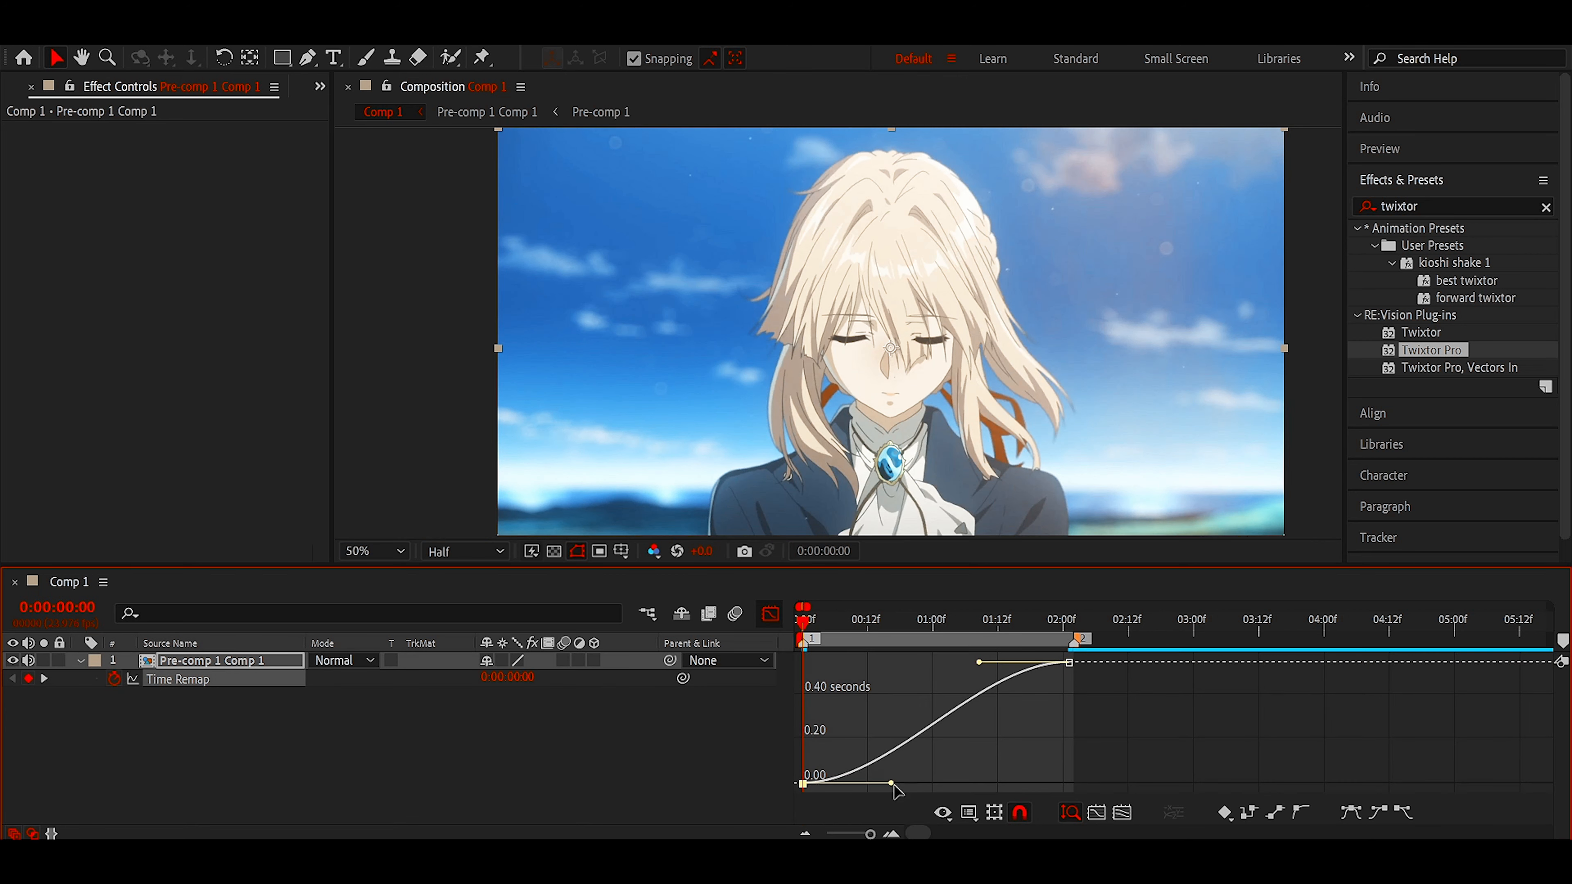
left_click_drag(894, 784, 808, 715)
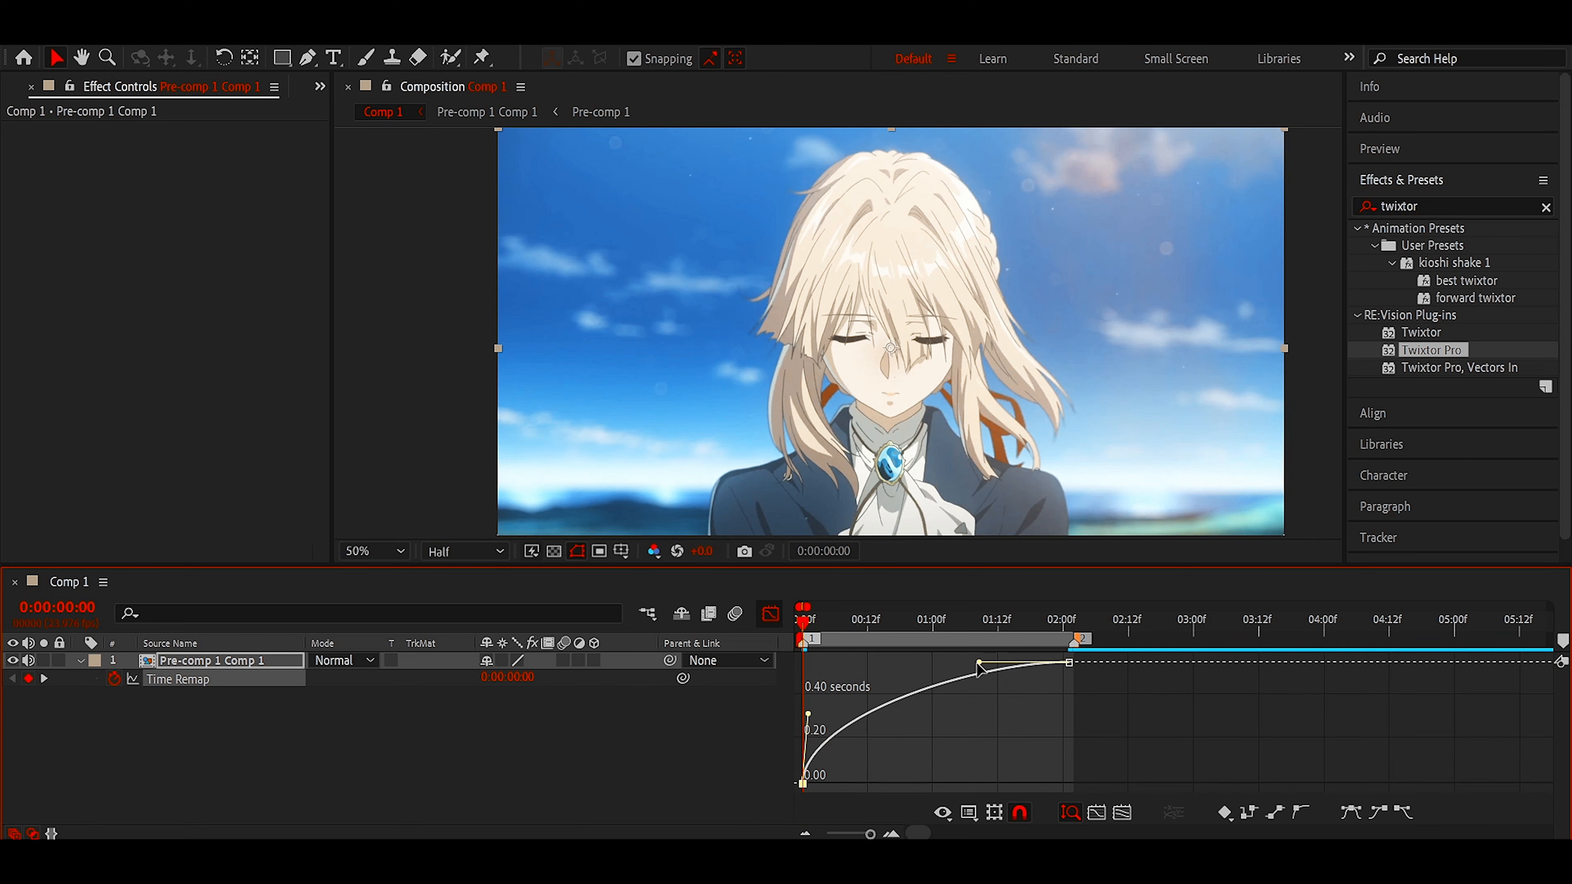
left_click_drag(978, 662, 1056, 745)
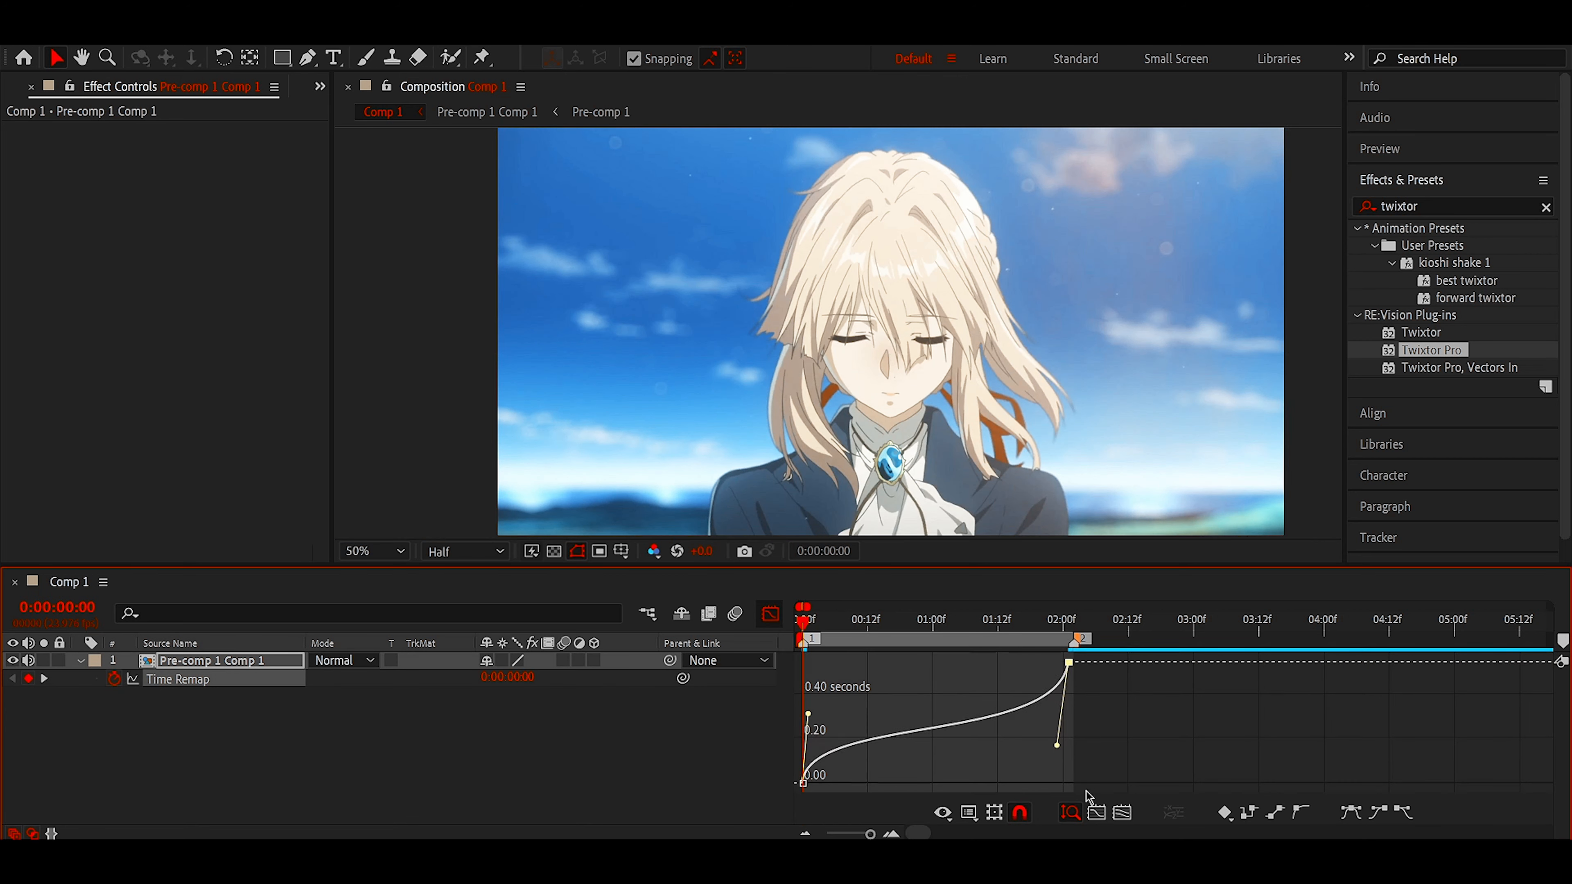
- Preview the retimed clip, then return to the plain layer view with the Time Remap property collapsed
key("space")
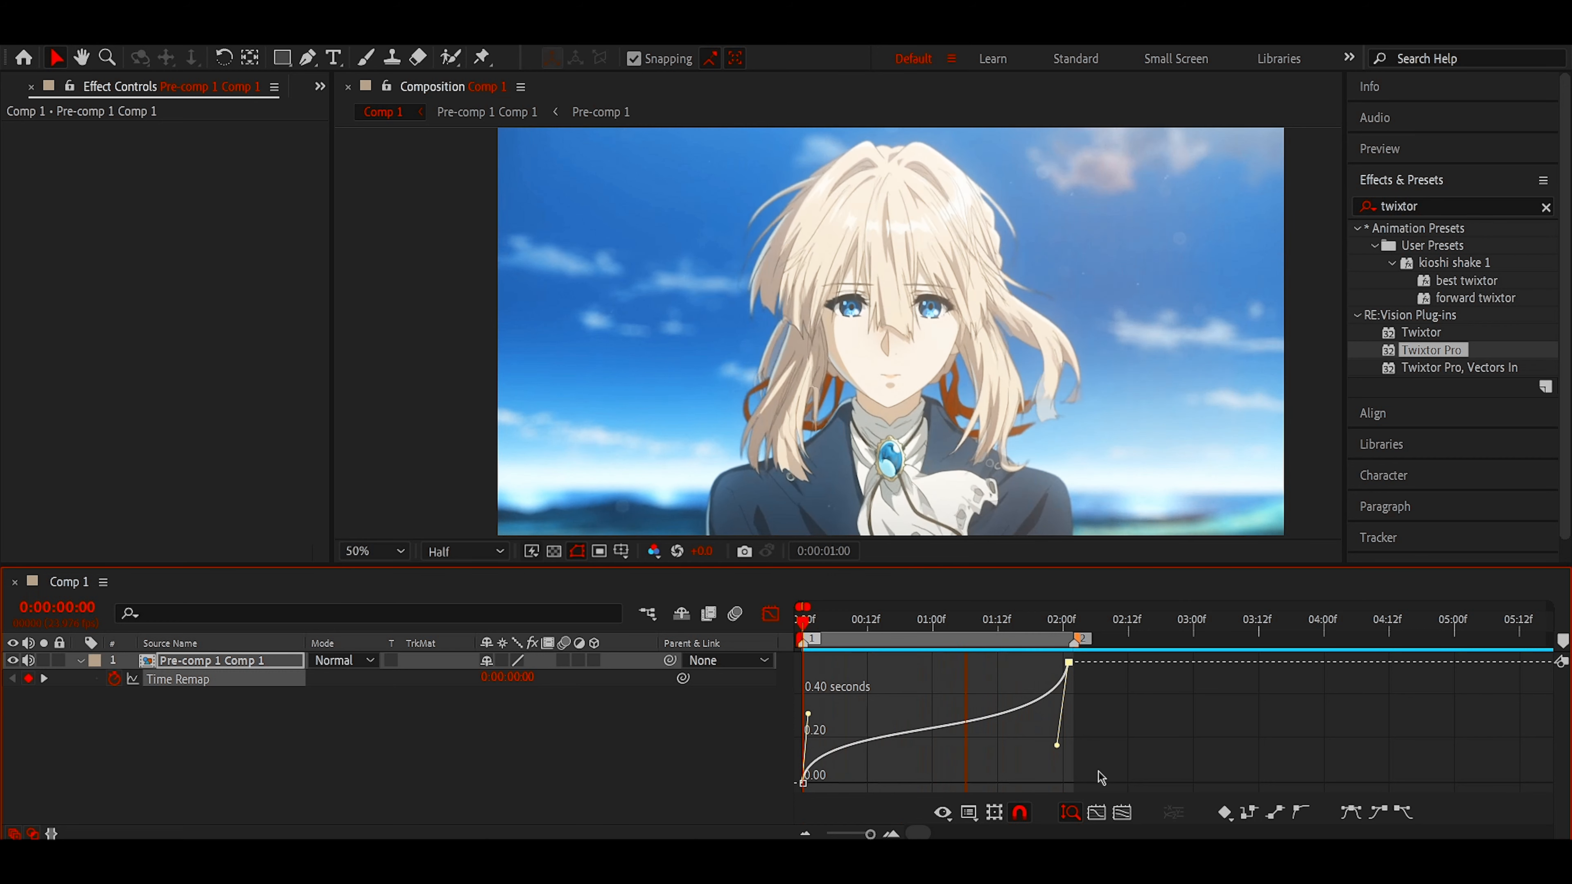
left_click(771, 613)
left_click(845, 725)
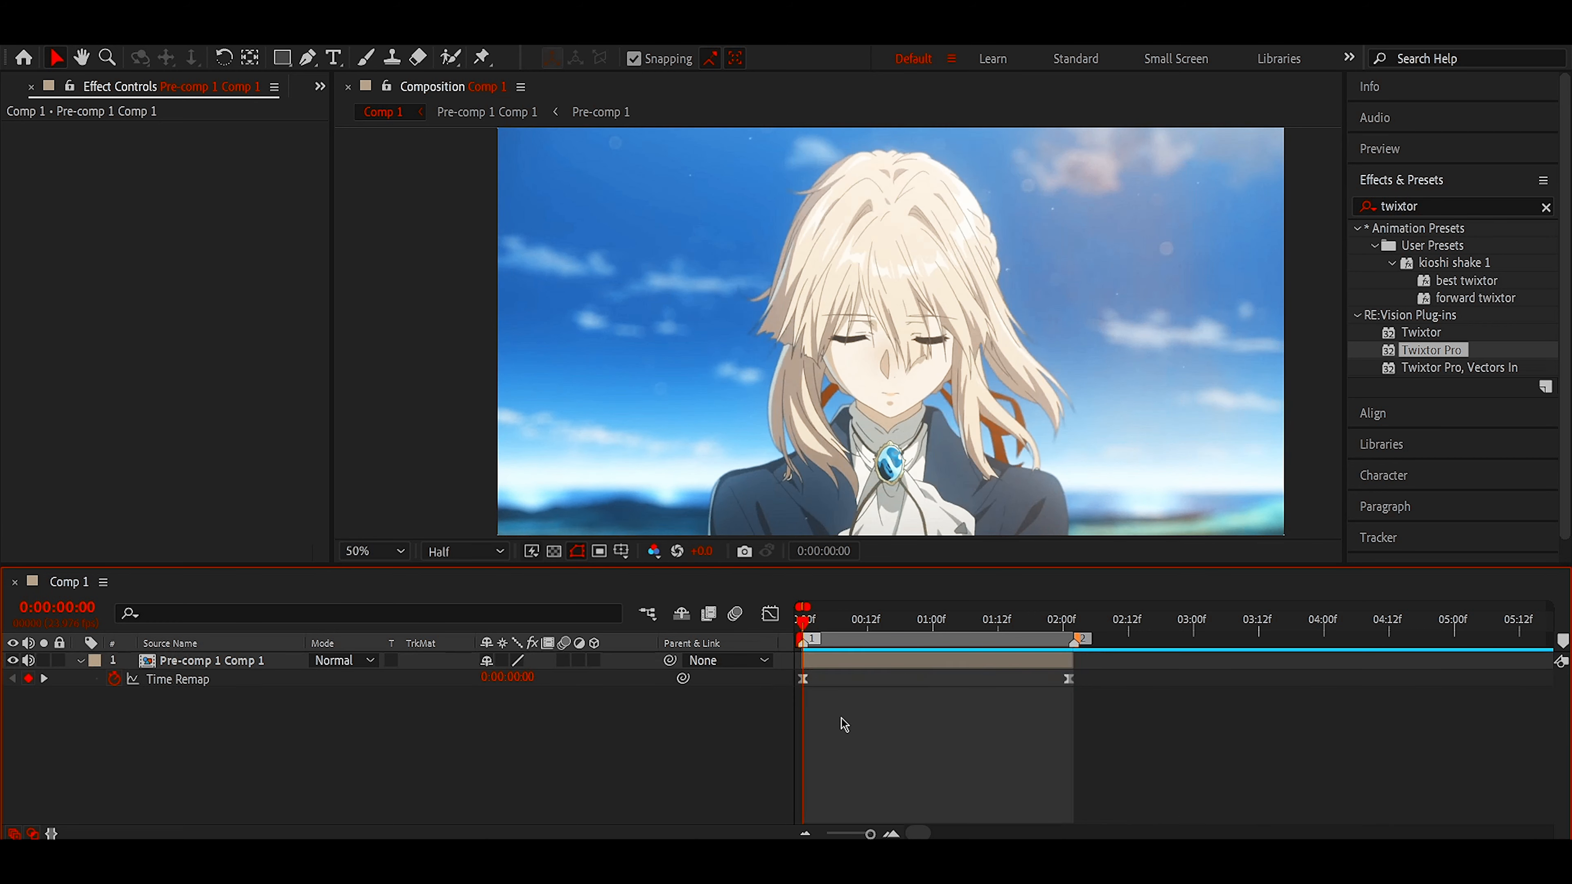
key("u")
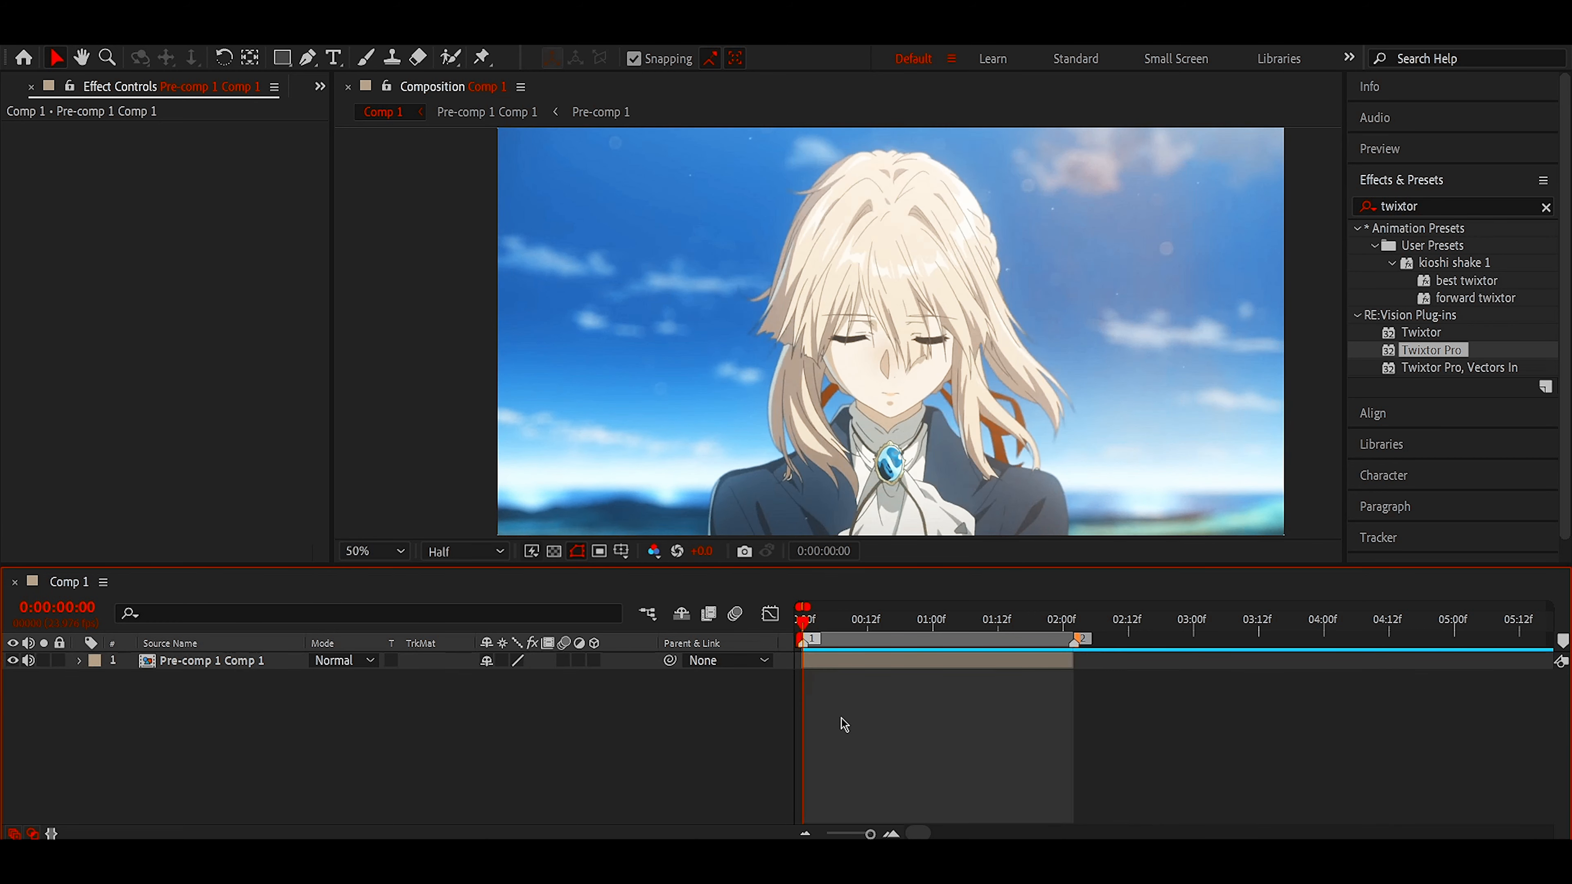